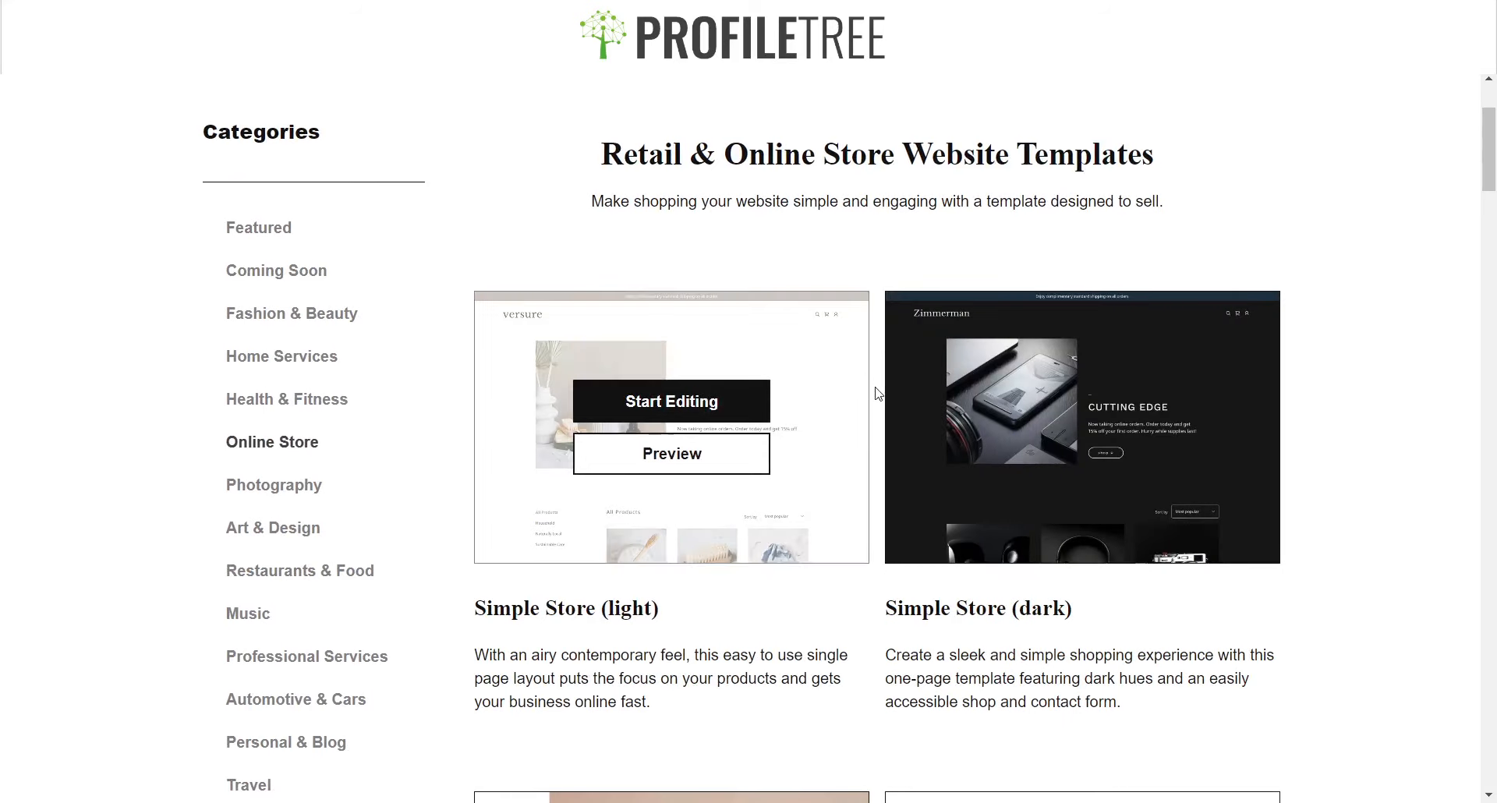
Look through the Online Store website templates to compare the designs on offer.
{"action": "scroll", "coordinate": [1417, 421], "scroll_direction": "down", "scroll_amount": 5}
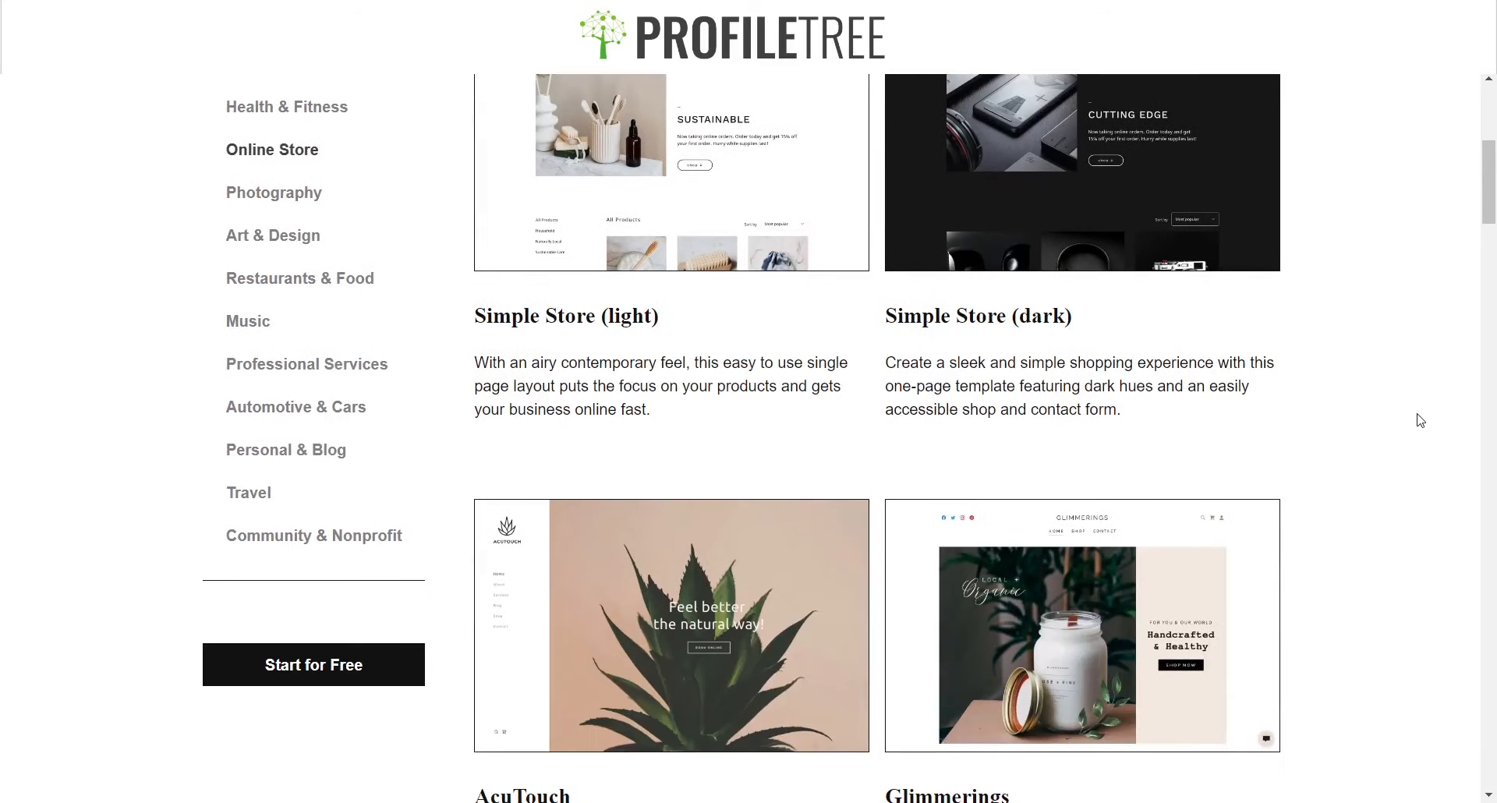
{"action": "scroll", "coordinate": [1420, 417], "scroll_direction": "down", "scroll_amount": 13}
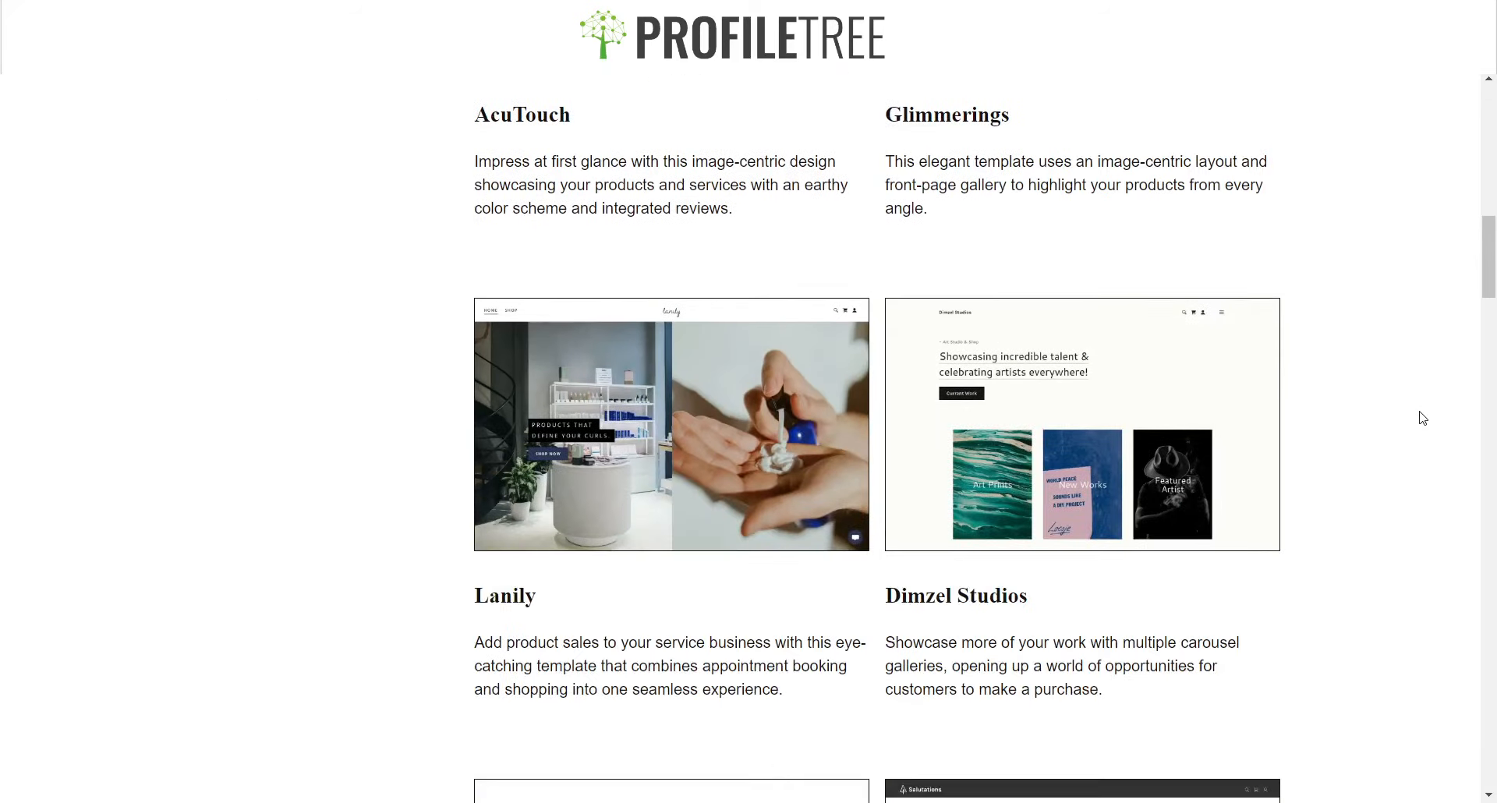
{"action": "scroll", "coordinate": [1422, 427], "scroll_direction": "down", "scroll_amount": 9}
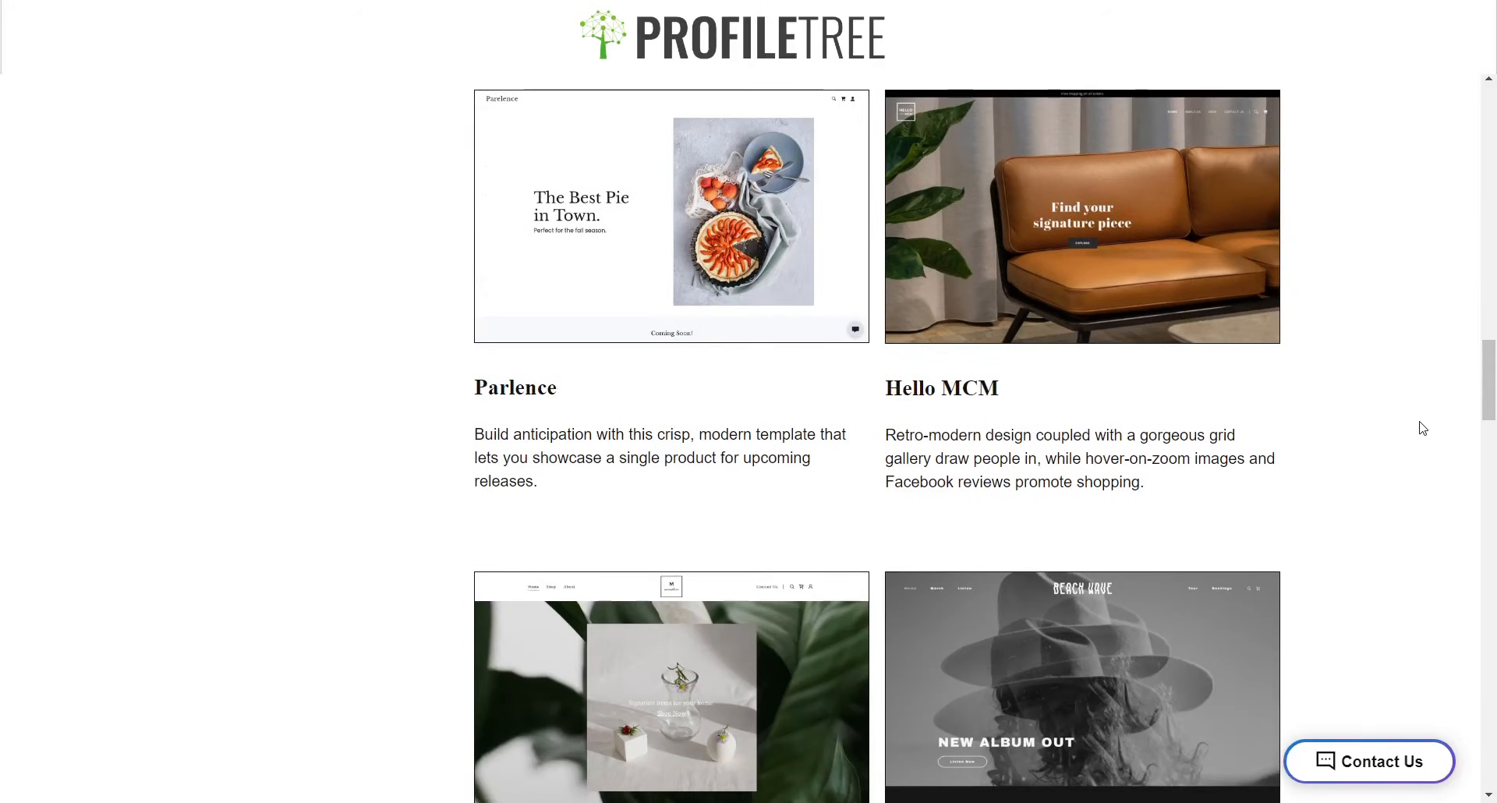
{"action": "scroll", "coordinate": [1422, 427], "scroll_direction": "down", "scroll_amount": 3}
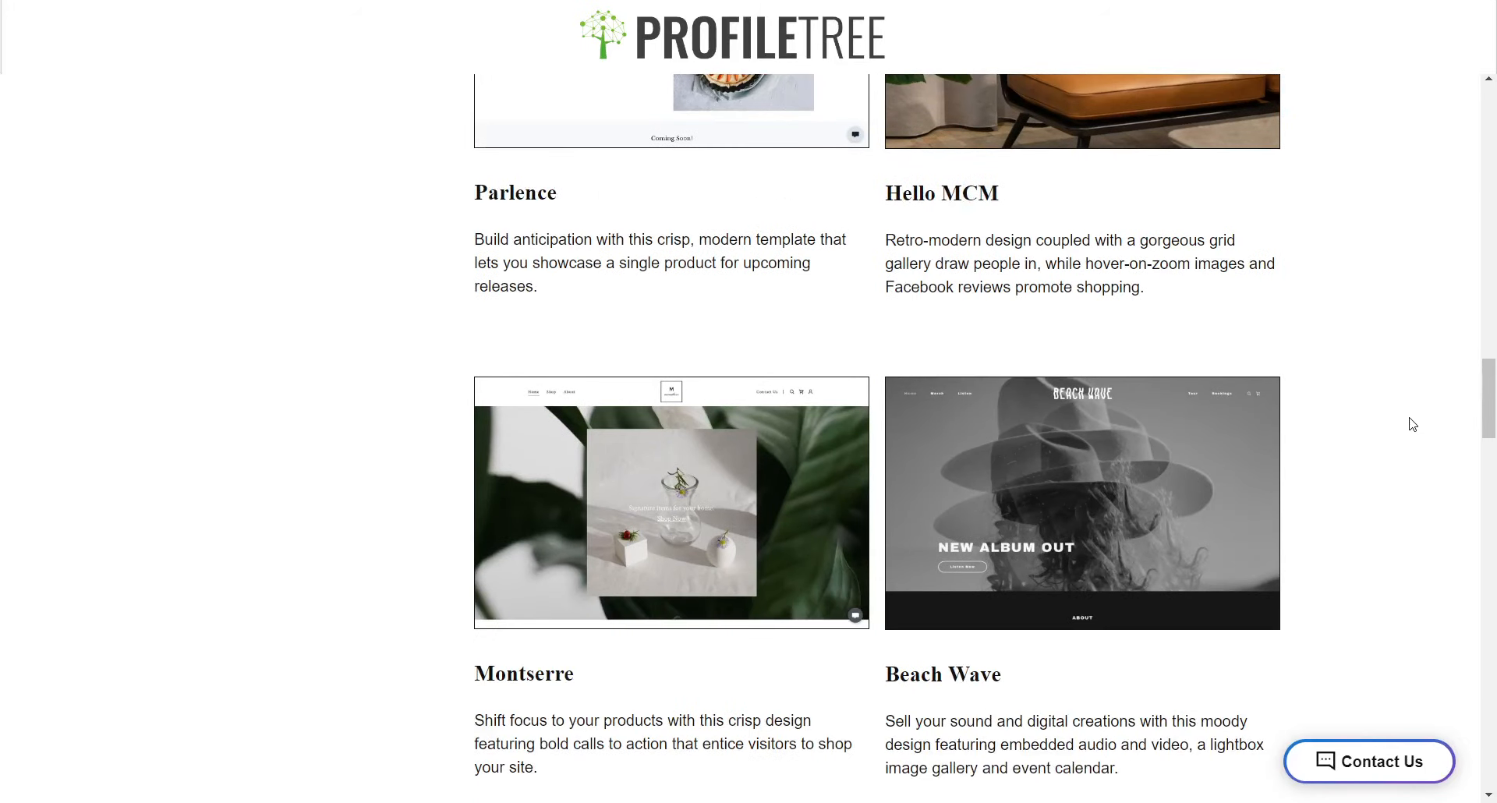
{"action": "scroll", "coordinate": [1395, 414], "scroll_direction": "down", "scroll_amount": 10}
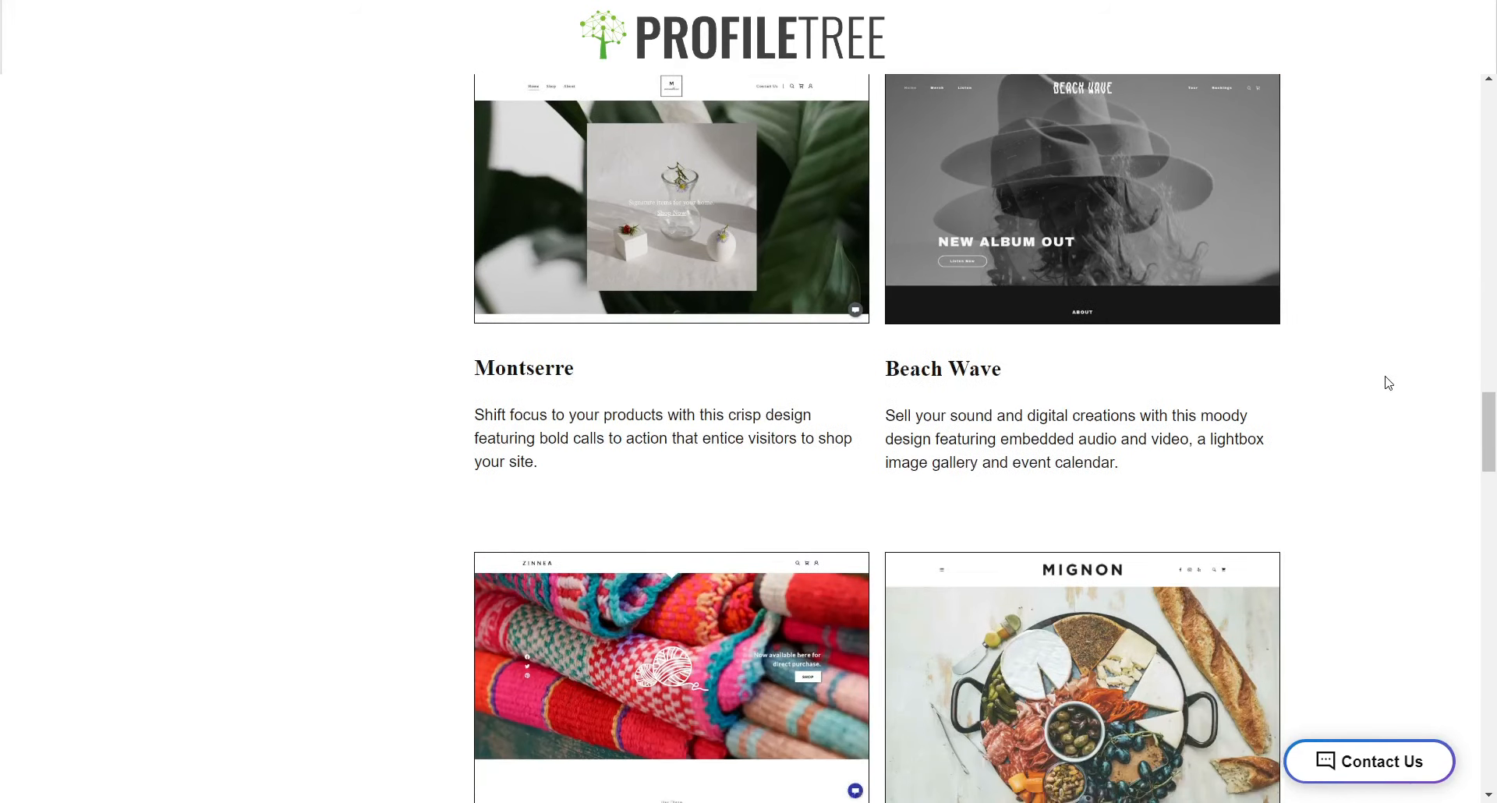
{"action": "scroll", "coordinate": [1311, 490], "scroll_direction": "down", "scroll_amount": 11}
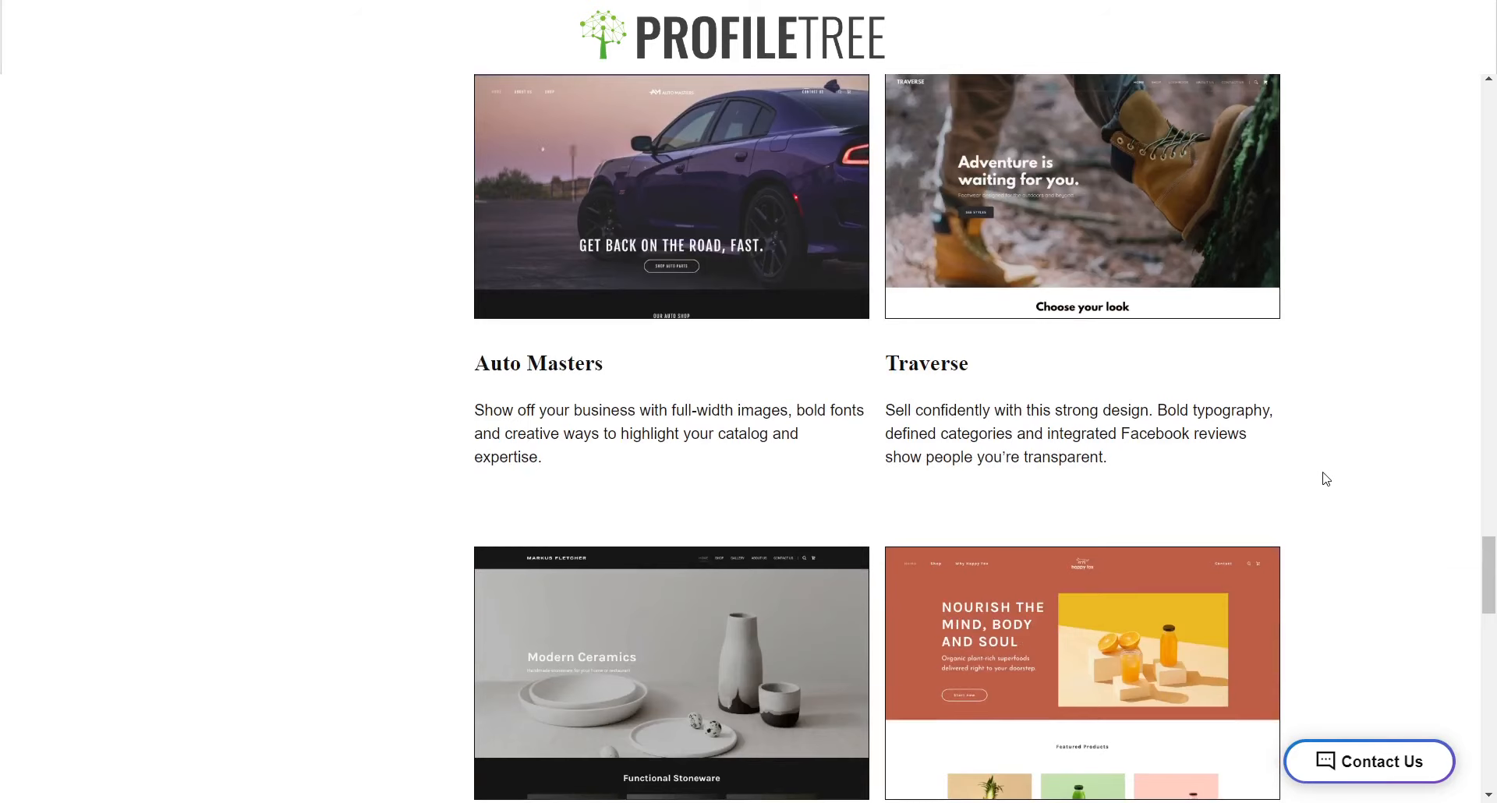
{"action": "scroll", "coordinate": [508, 508], "scroll_direction": "up", "scroll_amount": 17}
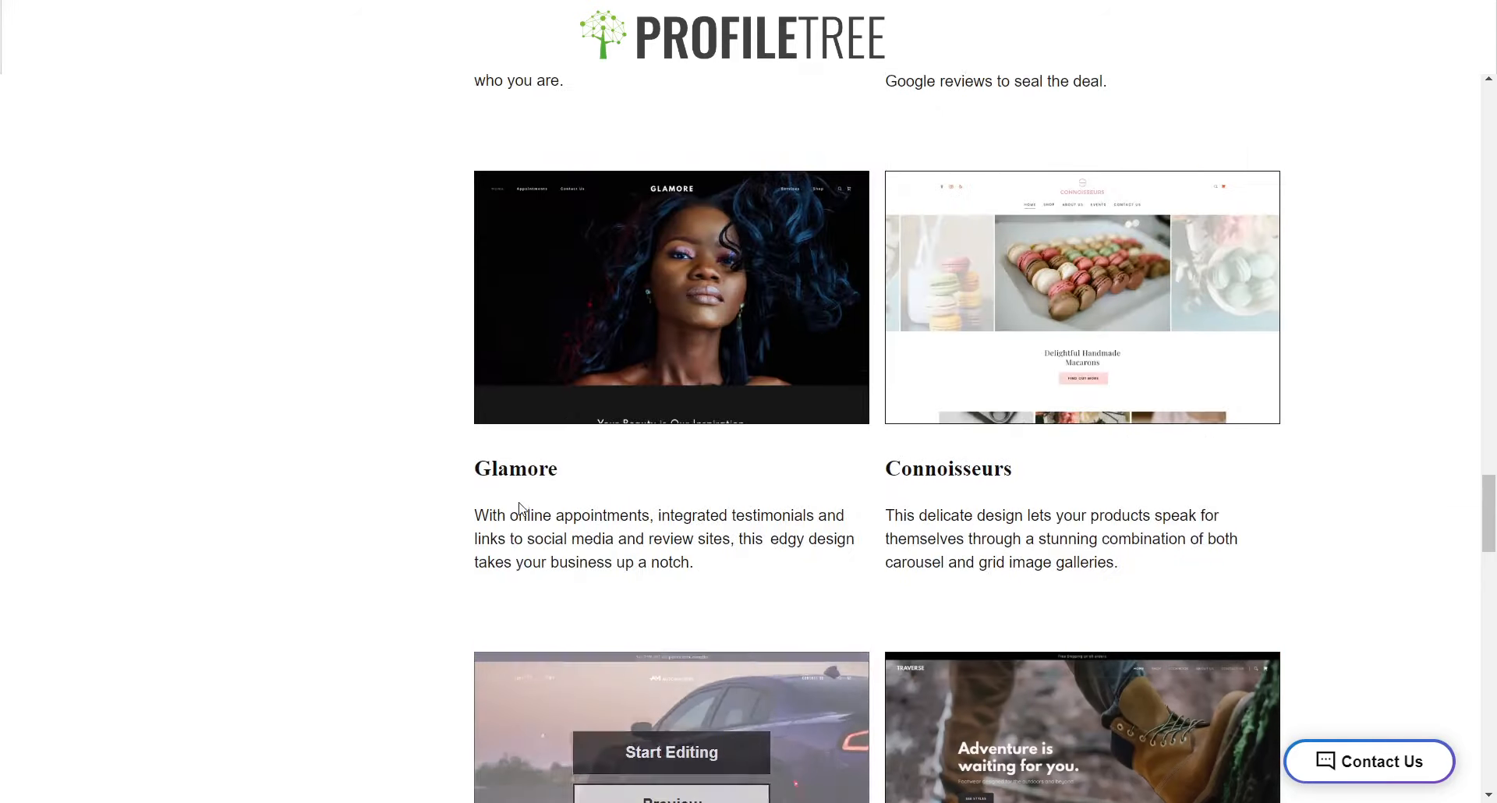
{"action": "scroll", "coordinate": [384, 508], "scroll_direction": "up", "scroll_amount": 20}
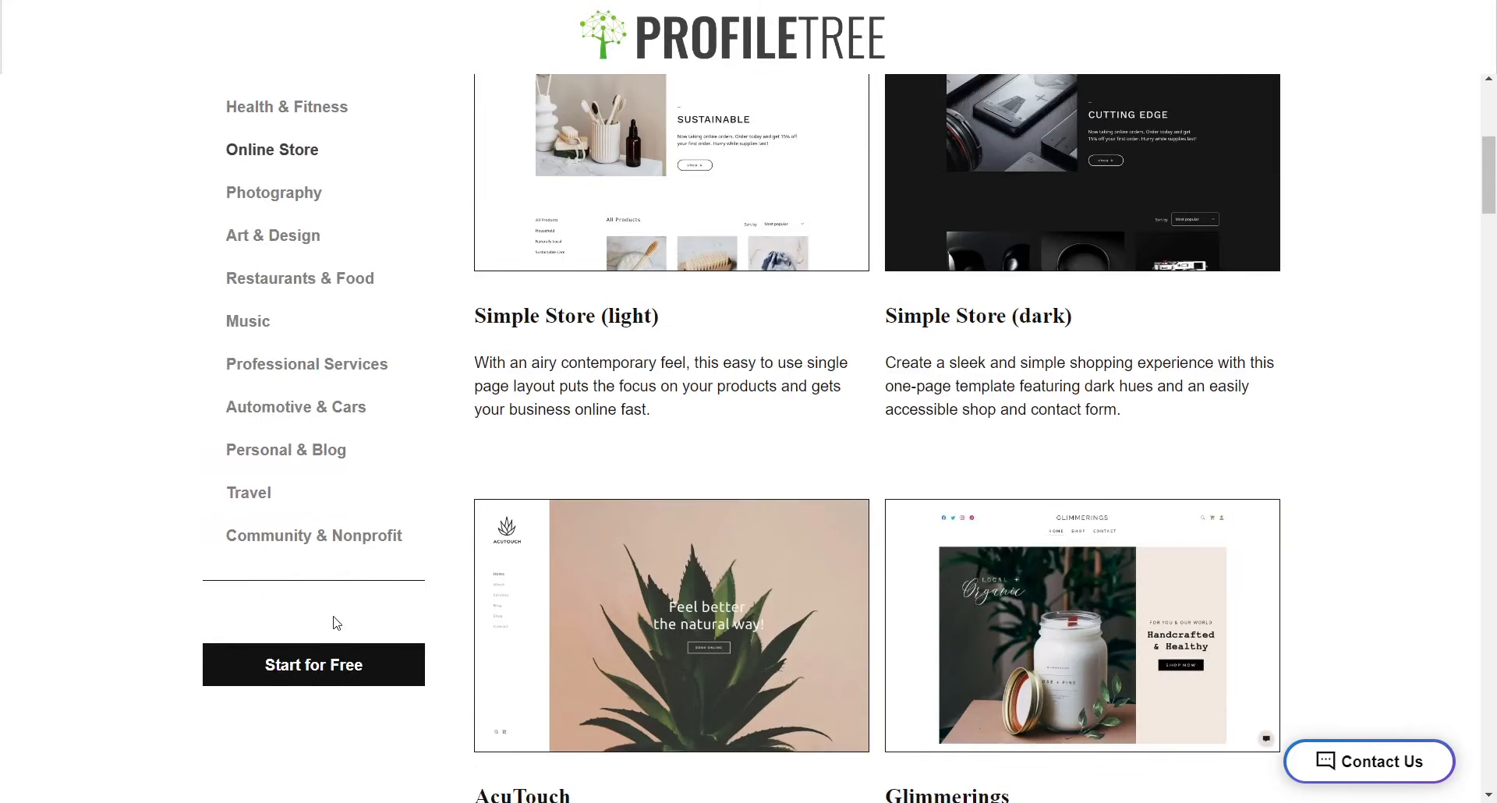
Start building for free as a new site instead of continuing the existing one.
{"action": "left_click", "coordinate": [337, 665]}
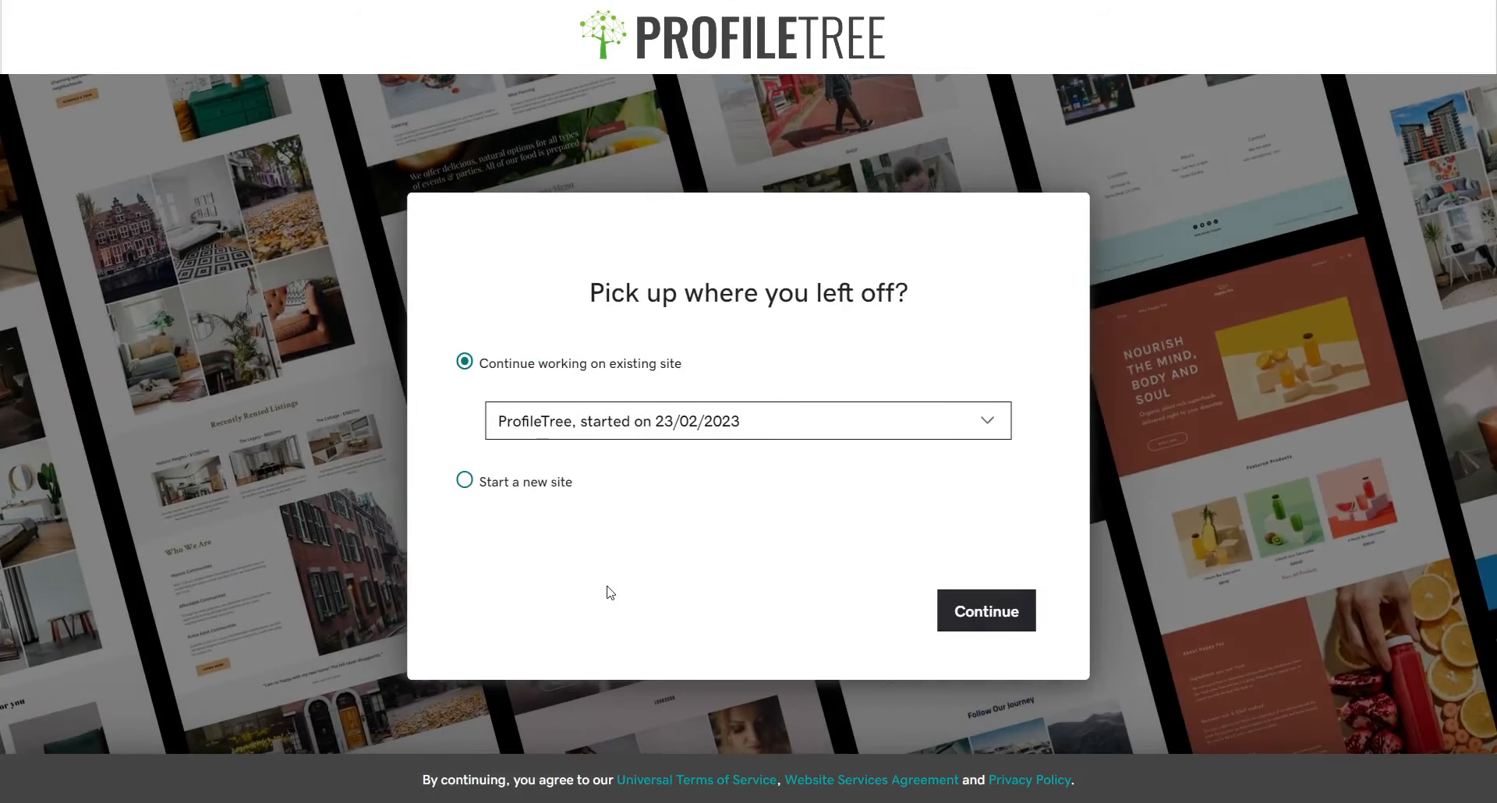
{"action": "left_click", "coordinate": [464, 480]}
{"action": "left_click", "coordinate": [1014, 612]}
{"action": "left_click", "coordinate": [681, 498]}
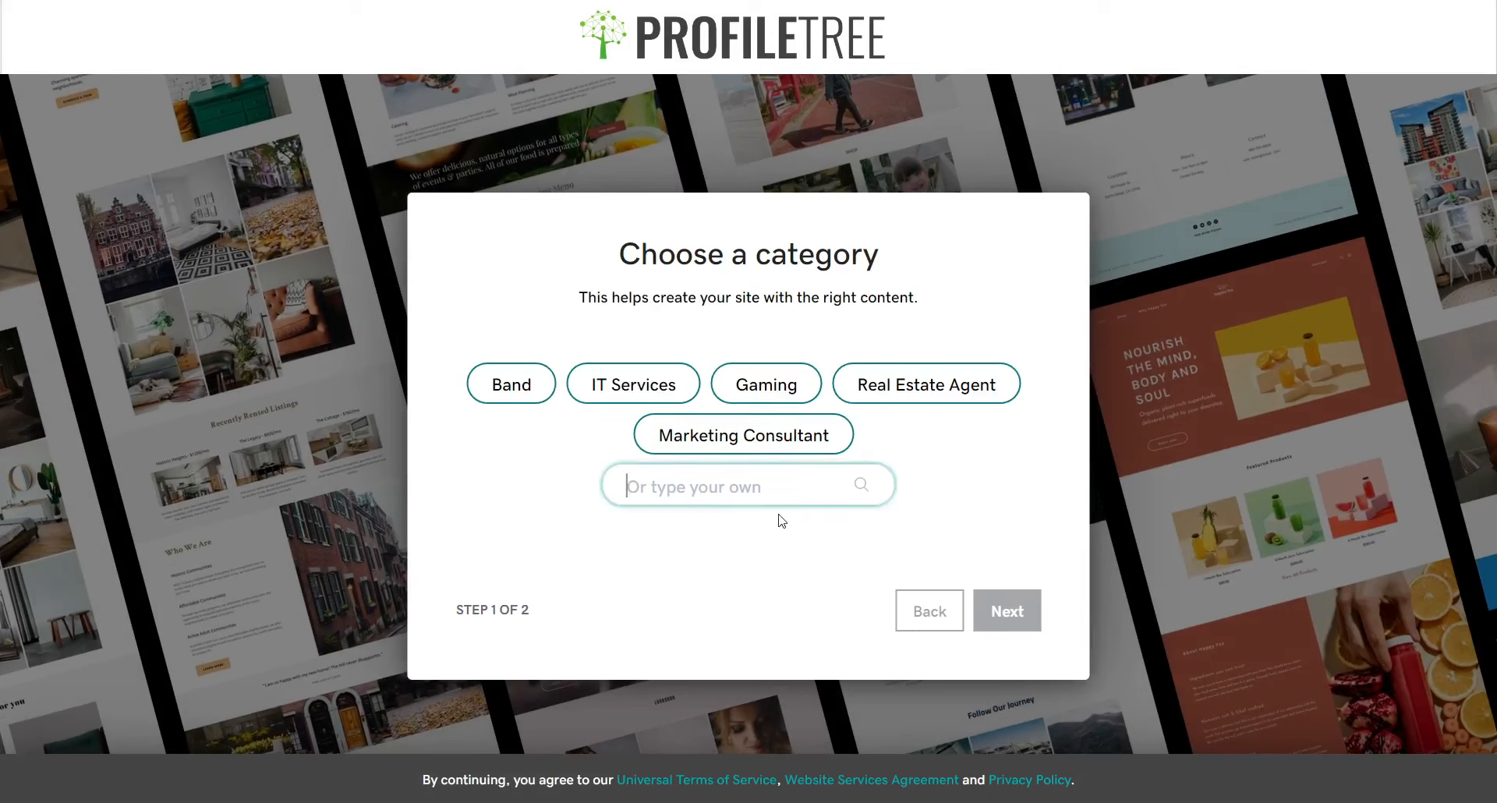
{"action": "type", "text": "Online"}
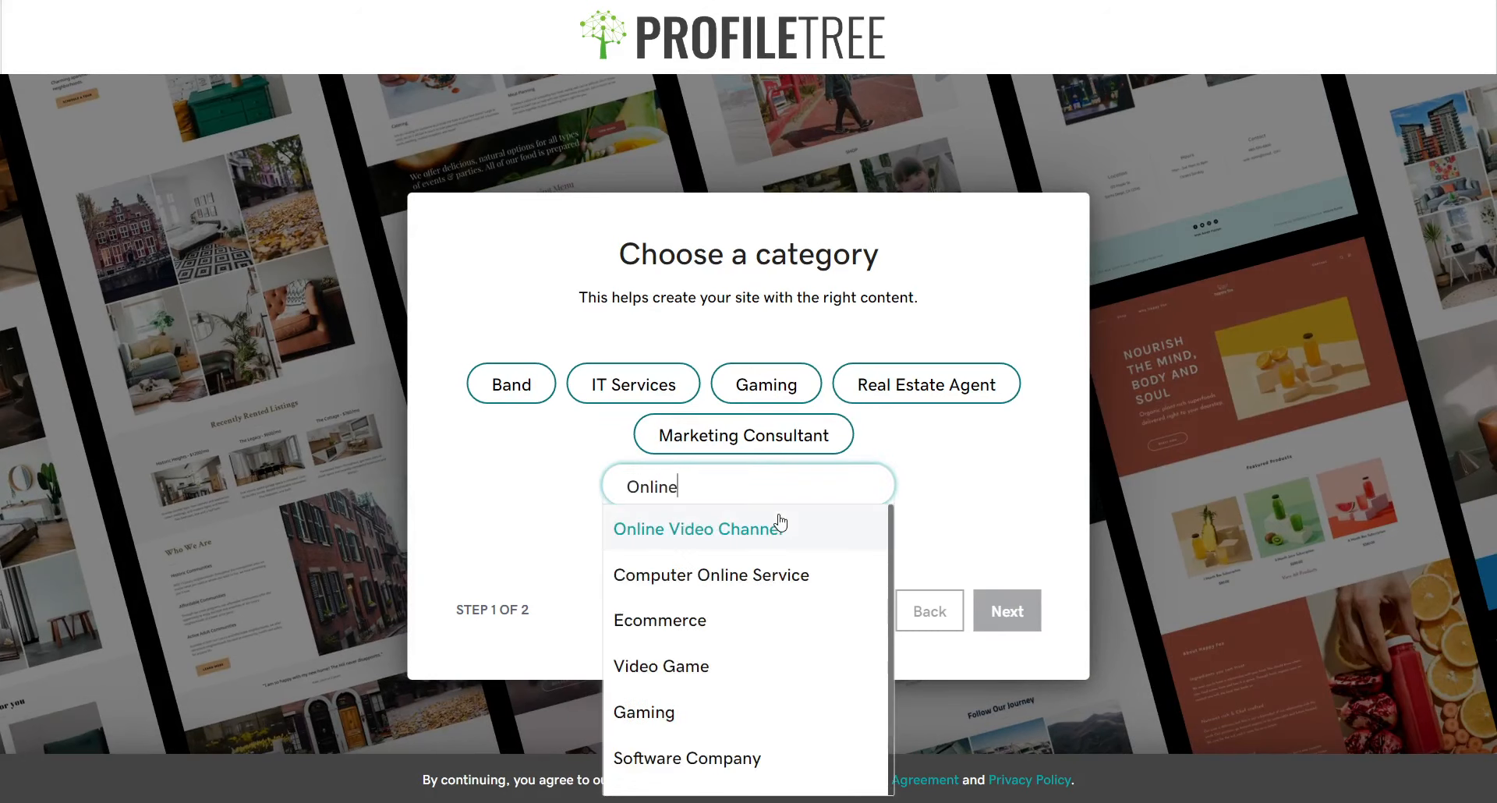
{"action": "key", "text": "BackSpace"}
{"action": "key", "text": "BackSpace"}
{"action": "key", "text": "BackSpace"}
{"action": "key", "text": "BackSpace"}
{"action": "key", "text": "BackSpace"}
{"action": "key", "text": "BackSpace"}
Search the categories for "Clothing Store", choose Clothing and Apparel Store as the site's category and continue.
{"action": "type", "text": "Clothing C"}
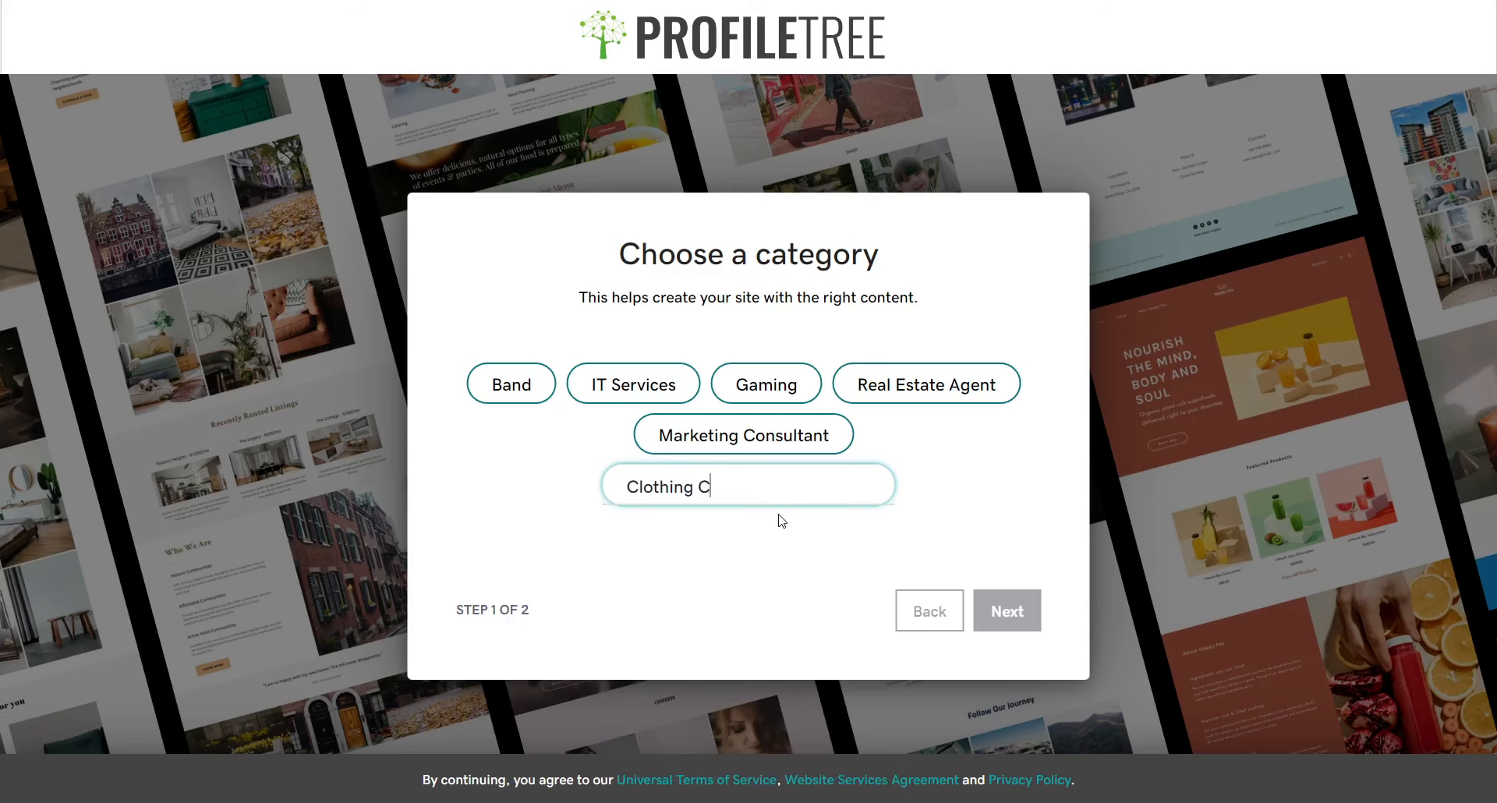
{"action": "key", "text": "BackSpace"}
{"action": "type", "text": "Store"}
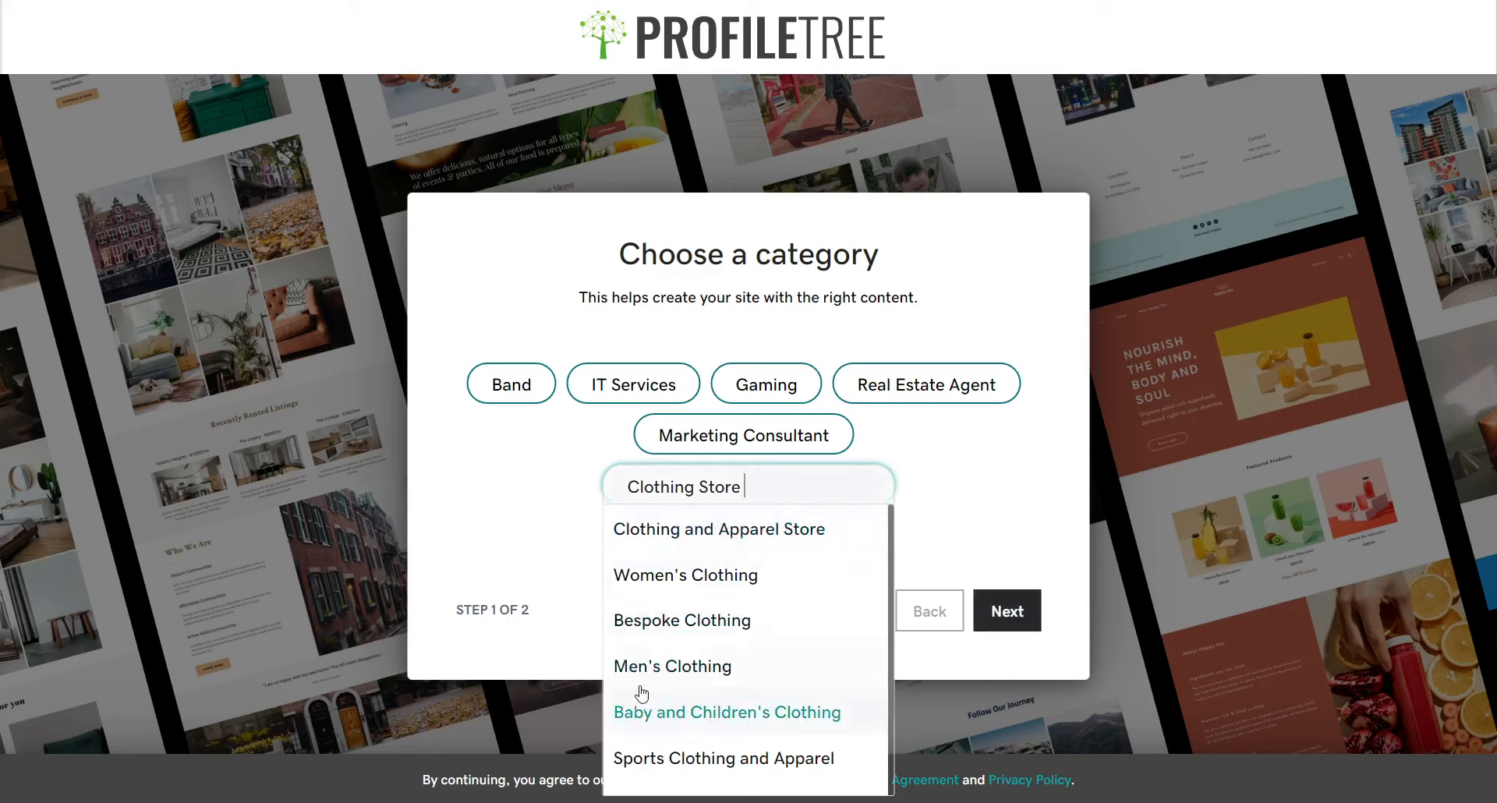
{"action": "scroll", "coordinate": [678, 706], "scroll_direction": "down", "scroll_amount": 2}
{"action": "scroll", "coordinate": [701, 624], "scroll_direction": "up", "scroll_amount": 3}
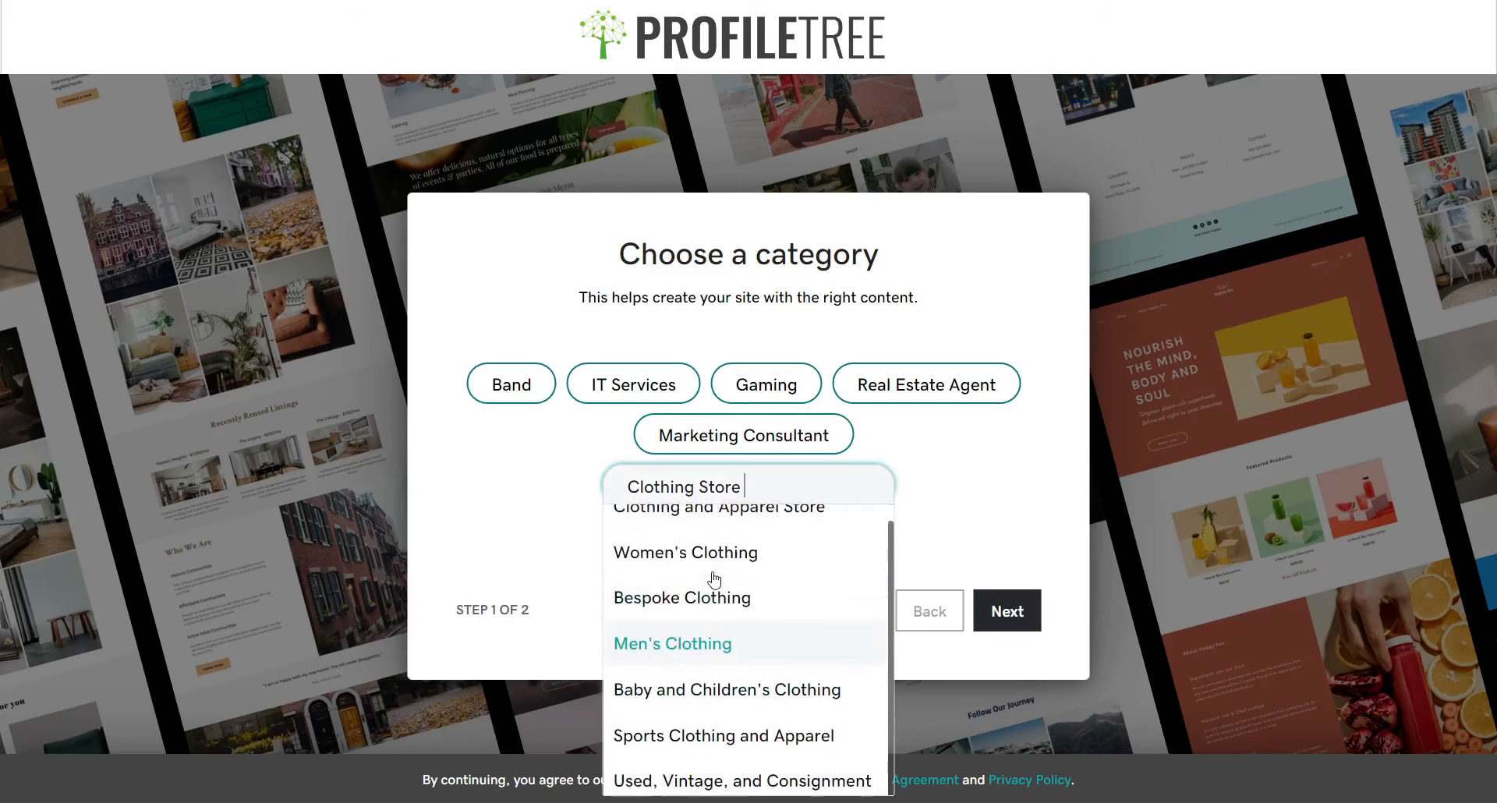
{"action": "left_click", "coordinate": [713, 552]}
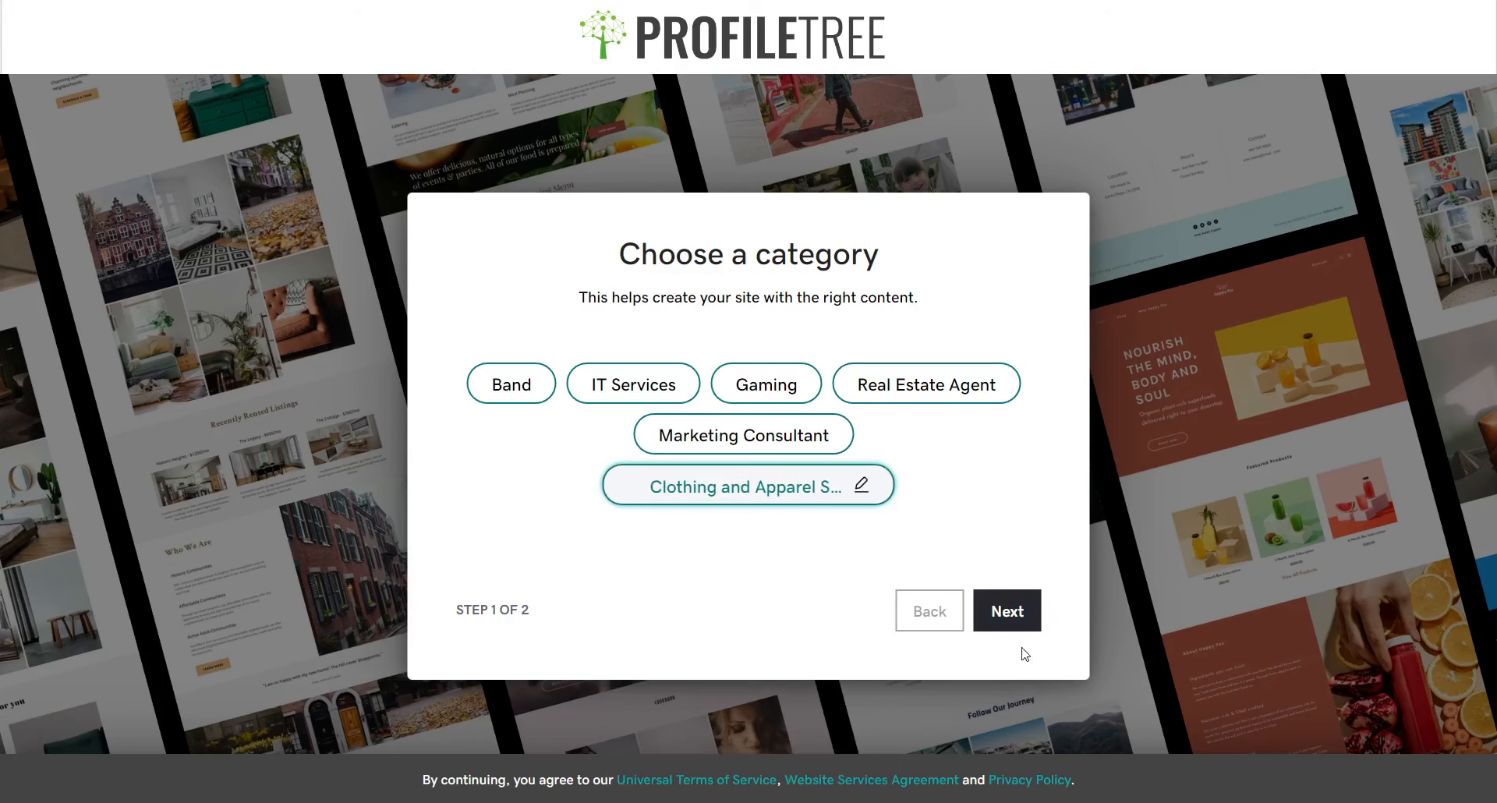
{"action": "left_click", "coordinate": [1004, 616]}
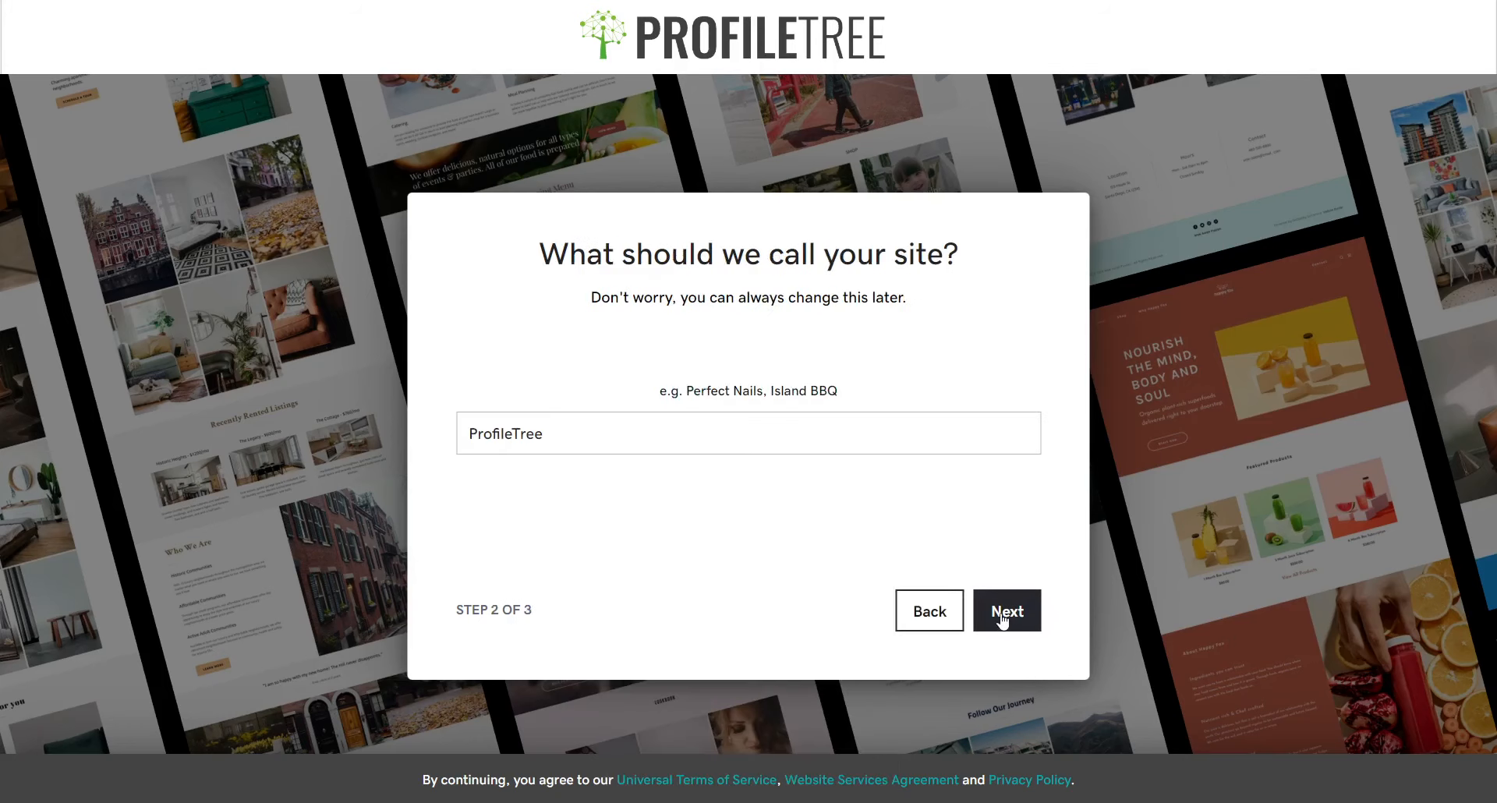
Name the site "ProfileTree Clothing" and continue.
{"action": "left_click", "coordinate": [589, 434]}
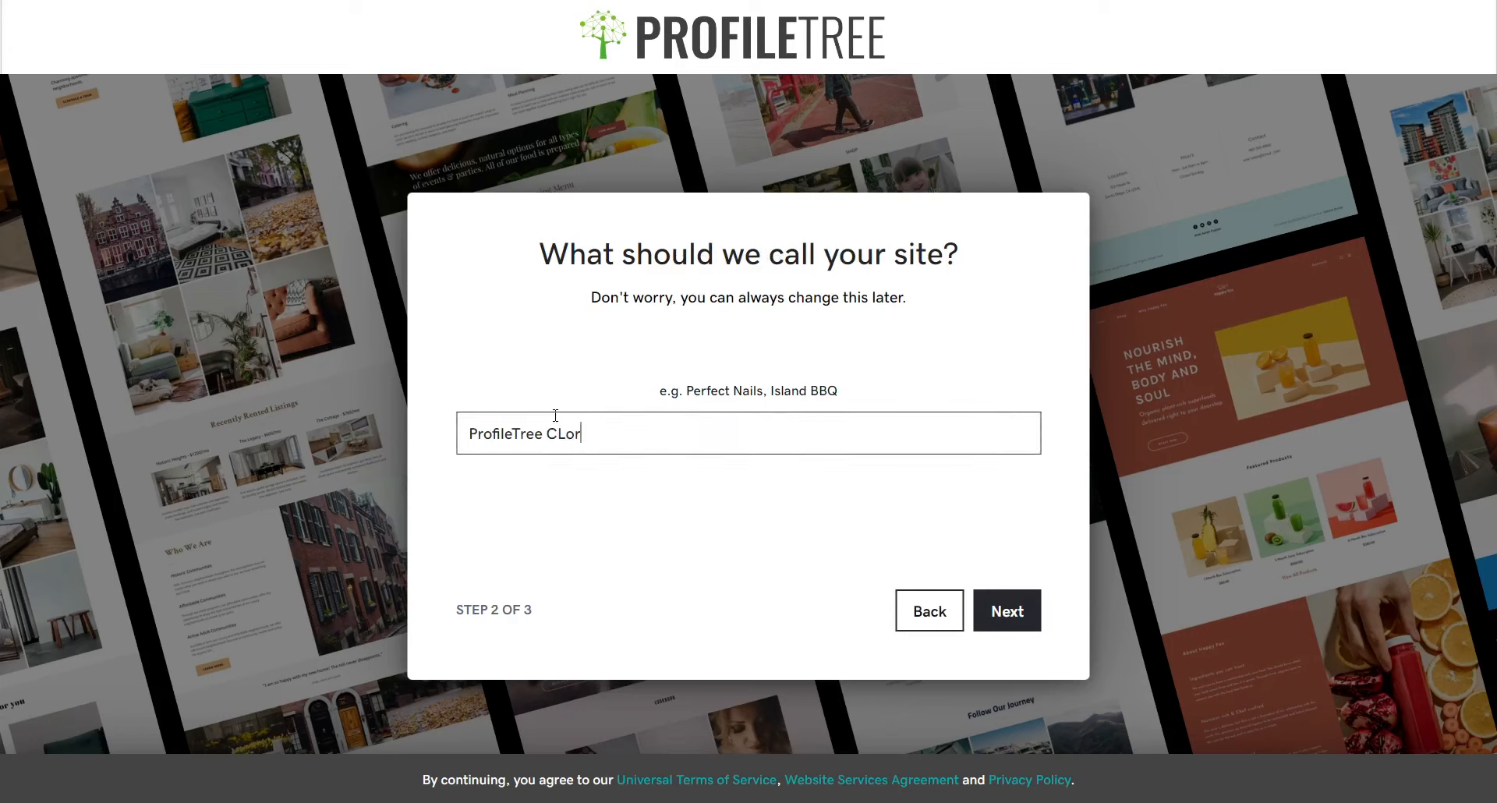
{"action": "type", "text": "Clothing"}
{"action": "left_click", "coordinate": [982, 624]}
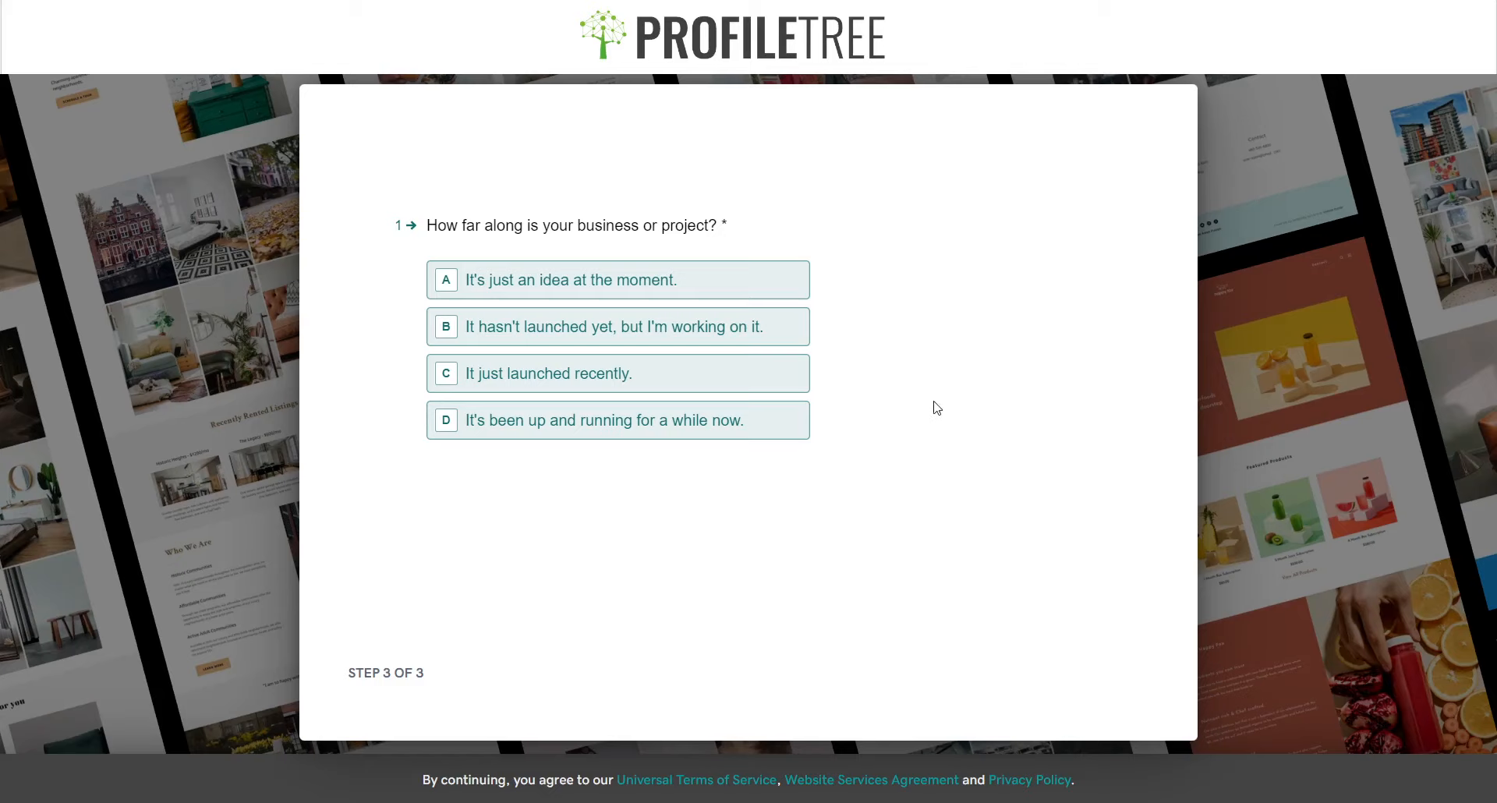
Submit the setup questionnaire for a business that has been running for a while, choosing a more full-service site and a full website.
{"action": "left_click", "coordinate": [588, 429]}
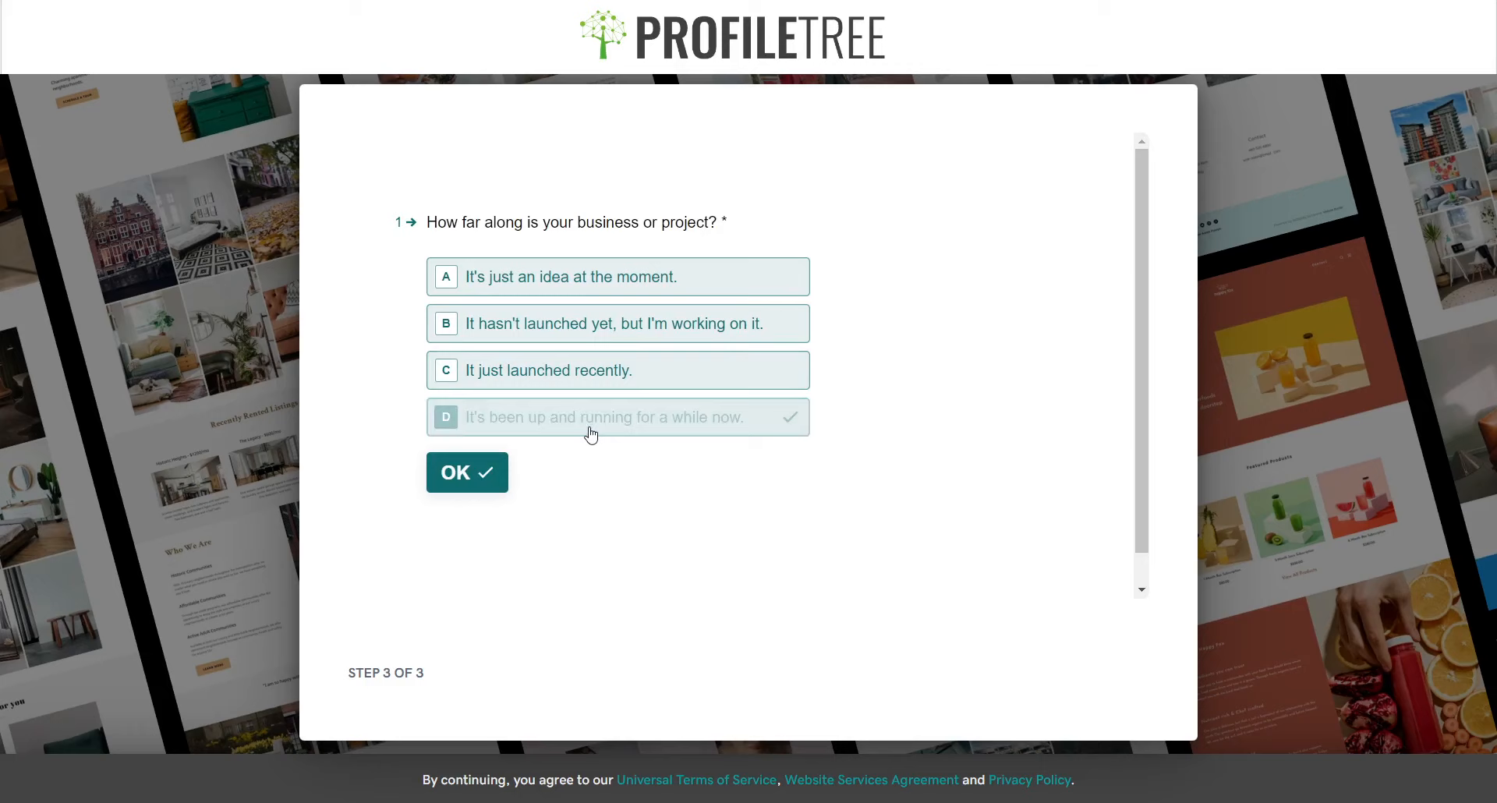
{"action": "left_click", "coordinate": [497, 471]}
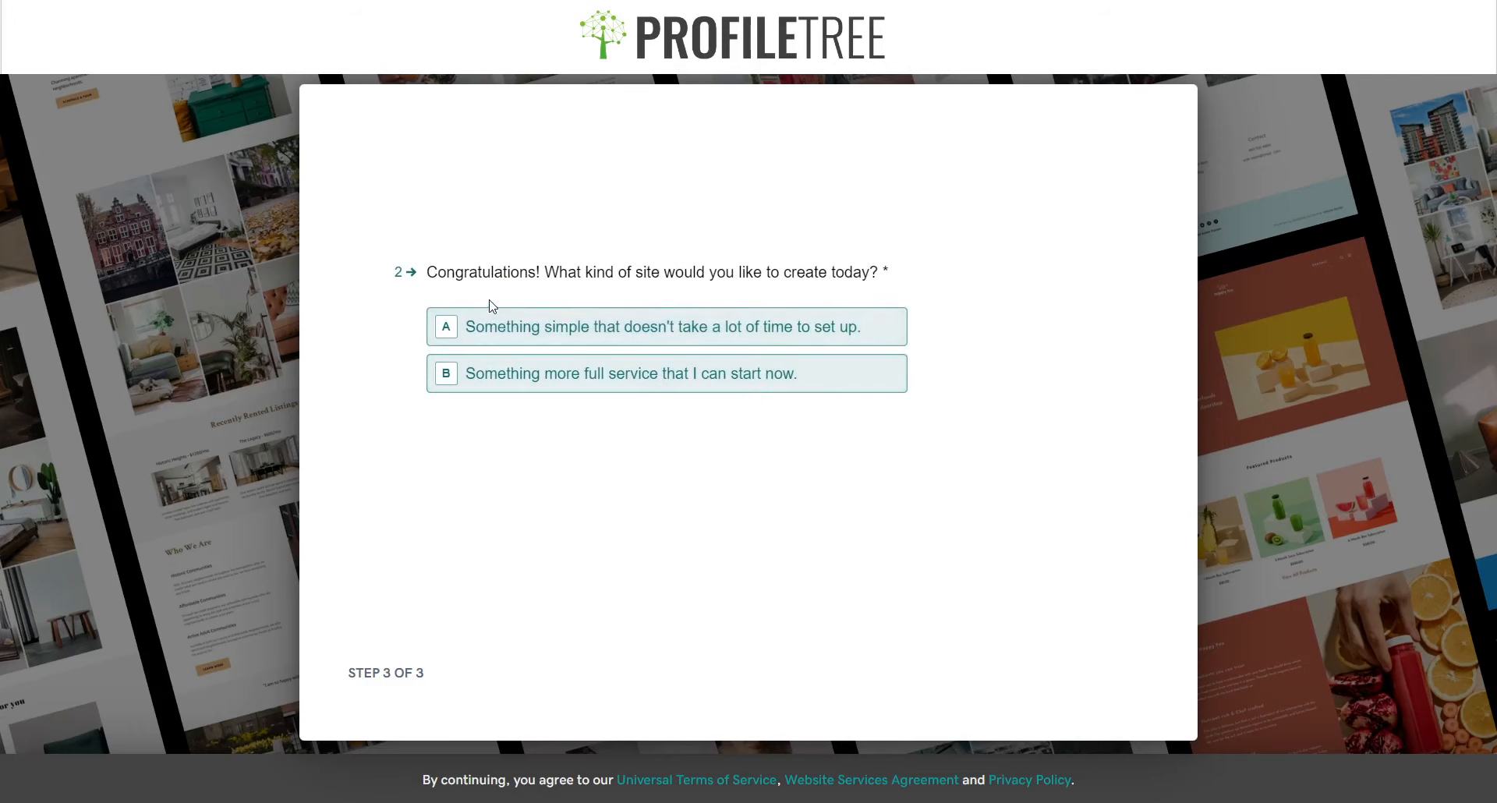
{"action": "left_click", "coordinate": [506, 377]}
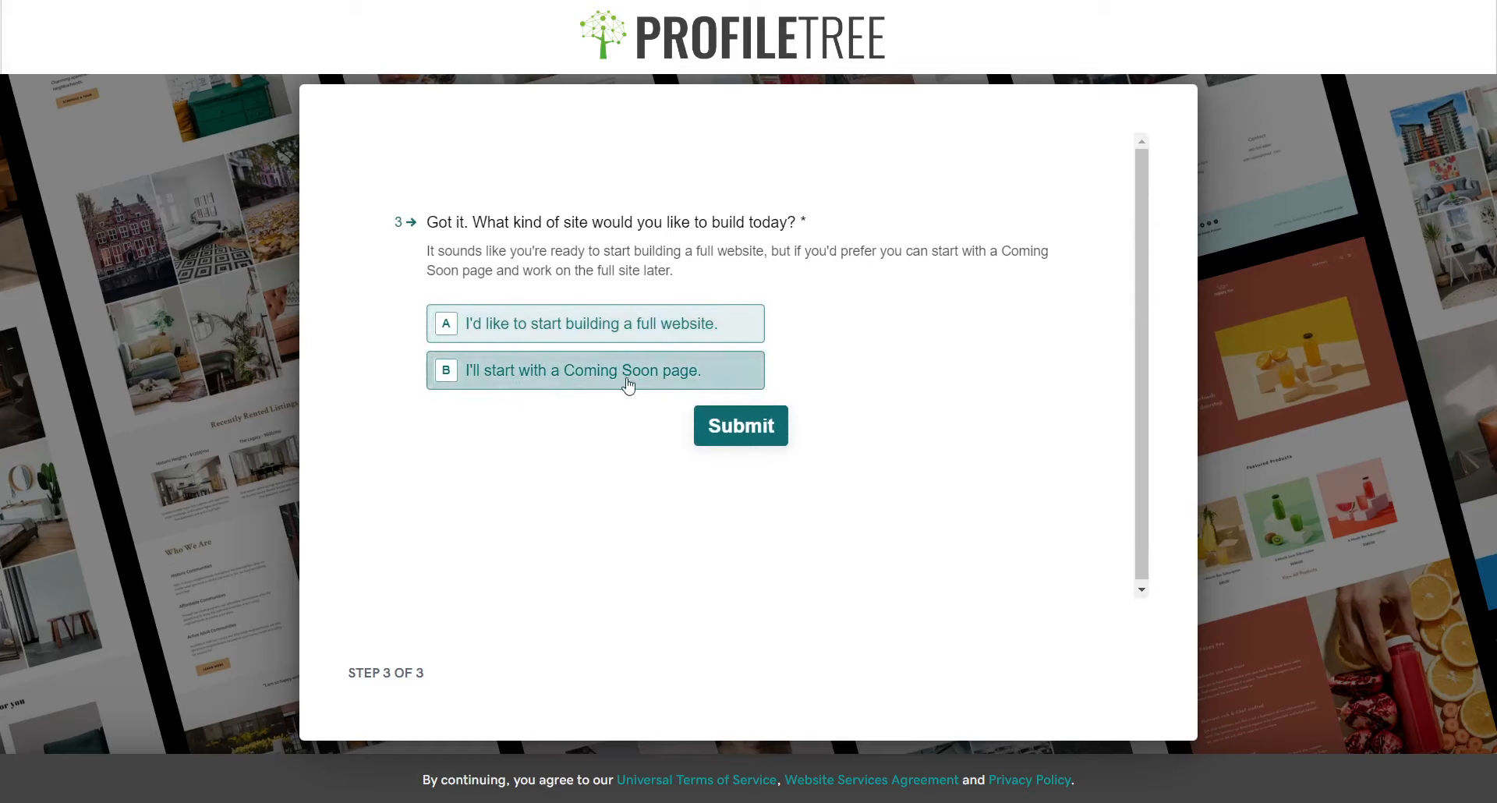
{"action": "left_click", "coordinate": [613, 322]}
{"action": "left_click", "coordinate": [731, 425]}
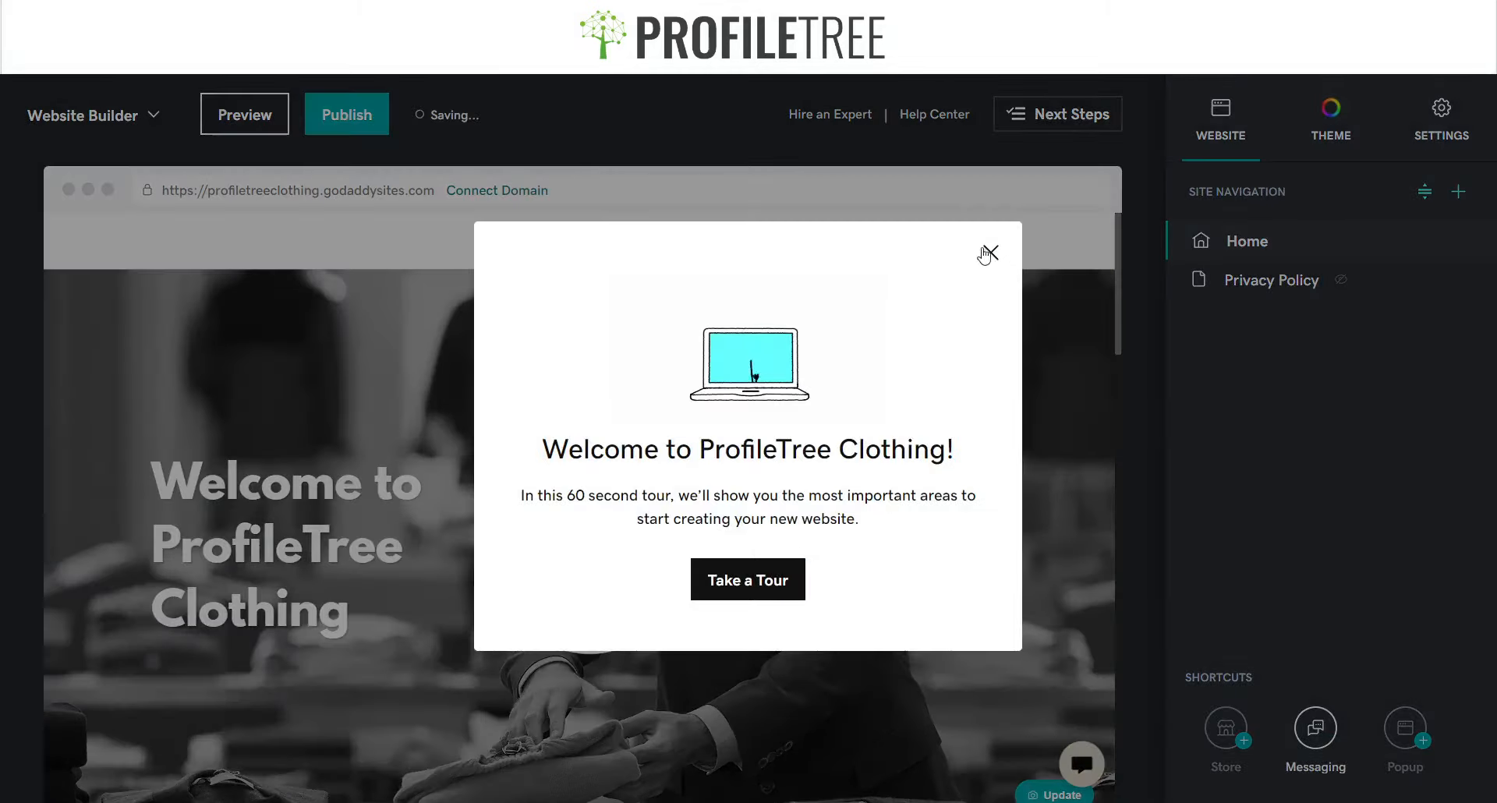
Dismiss the welcome tour and the Next Steps tip, and review the sections of the generated home page.
{"action": "left_click", "coordinate": [987, 250]}
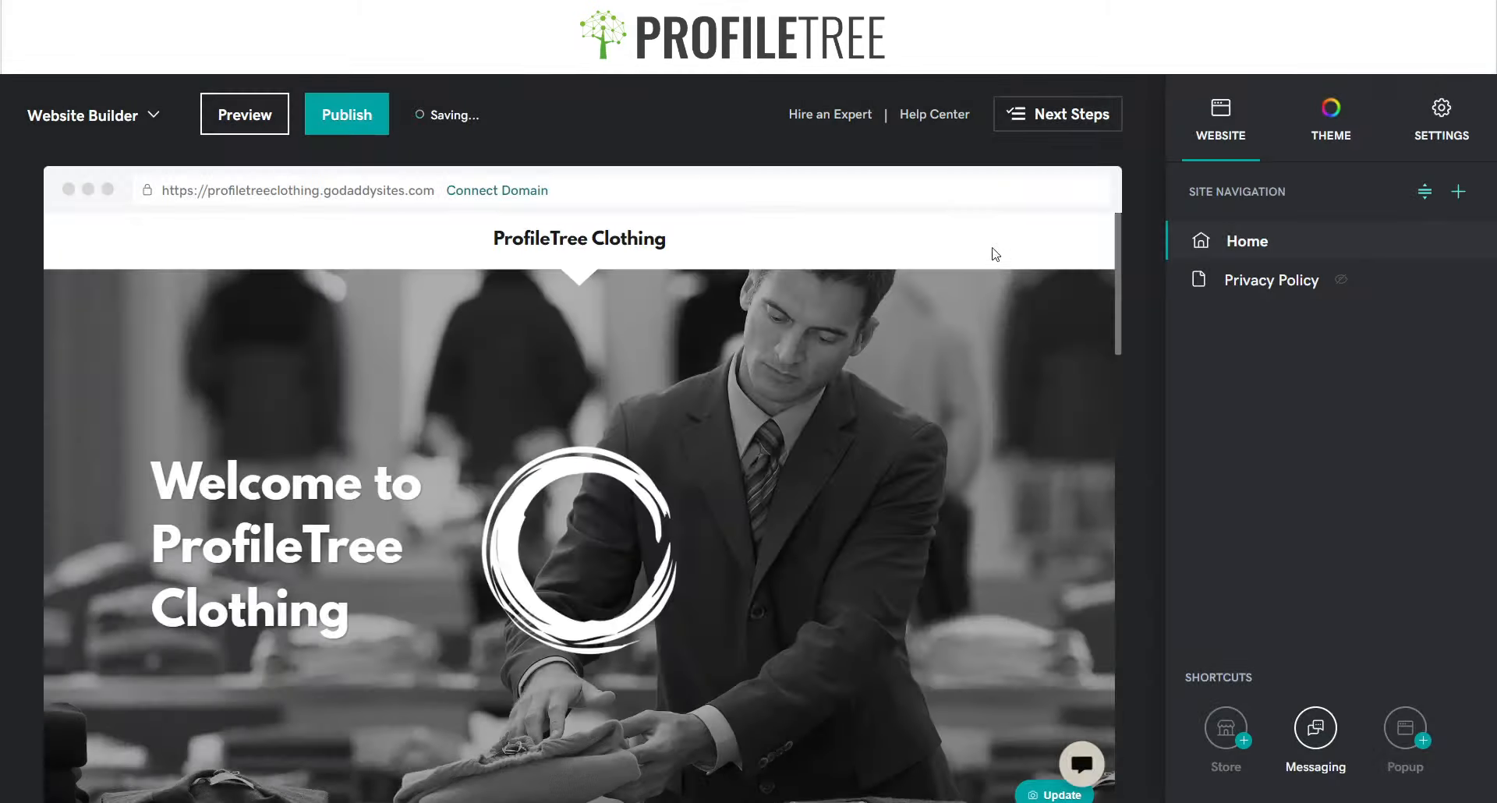
{"action": "scroll", "coordinate": [952, 335], "scroll_direction": "down", "scroll_amount": 7}
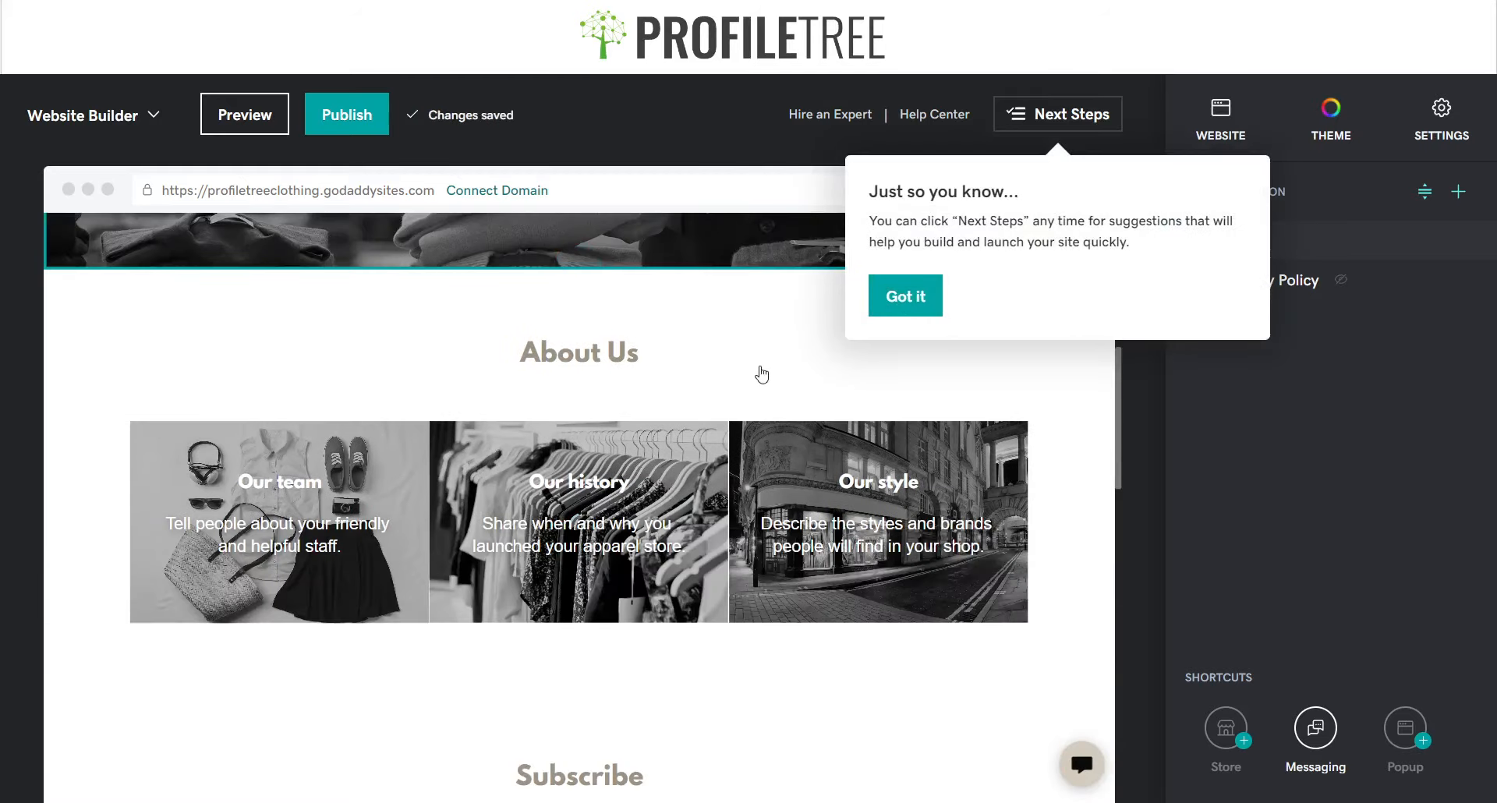
{"action": "left_click", "coordinate": [905, 296]}
{"action": "scroll", "coordinate": [563, 514], "scroll_direction": "down", "scroll_amount": 7}
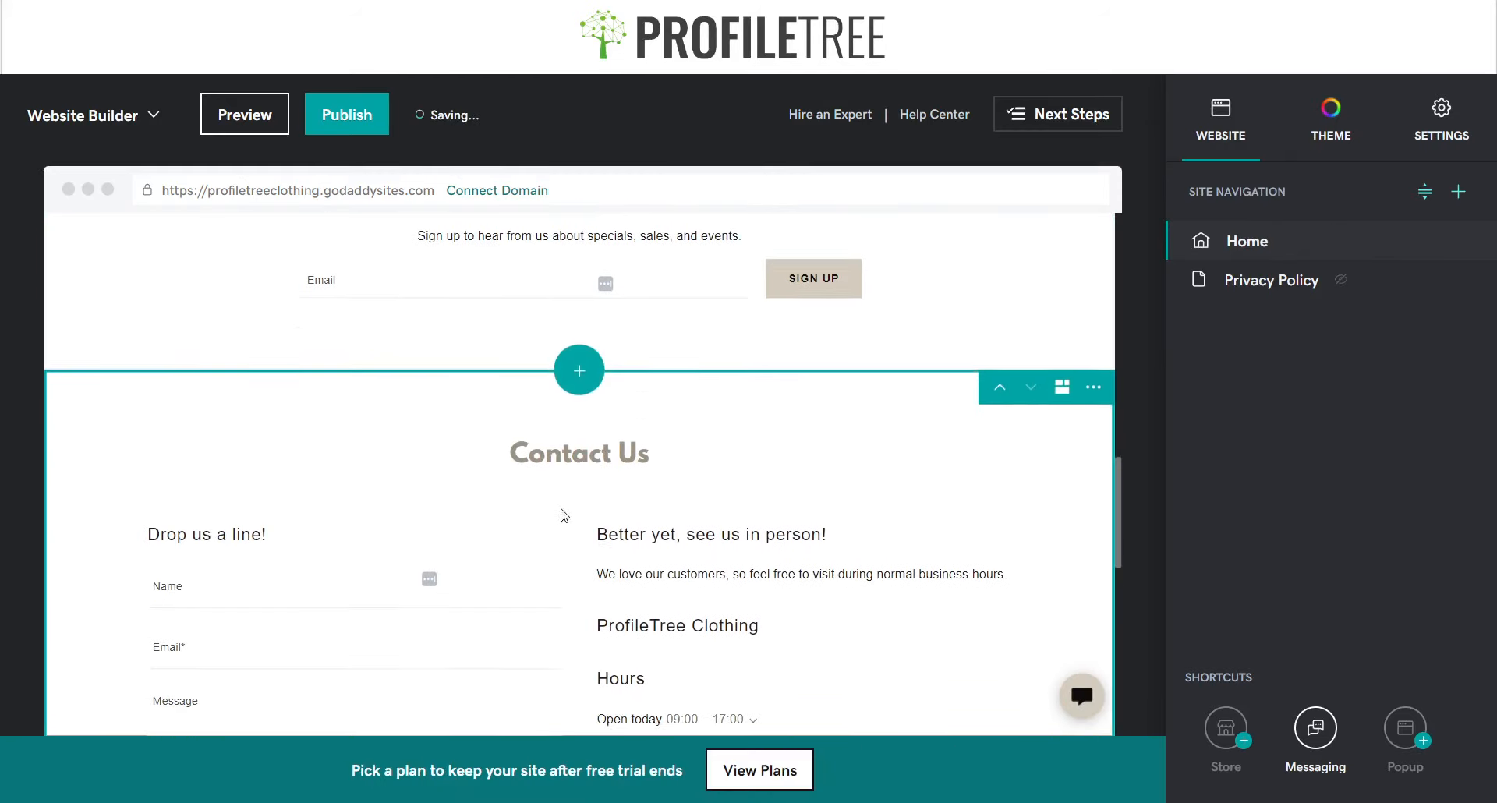
{"action": "scroll", "coordinate": [563, 515], "scroll_direction": "down", "scroll_amount": 10}
{"action": "scroll", "coordinate": [733, 456], "scroll_direction": "up", "scroll_amount": 7}
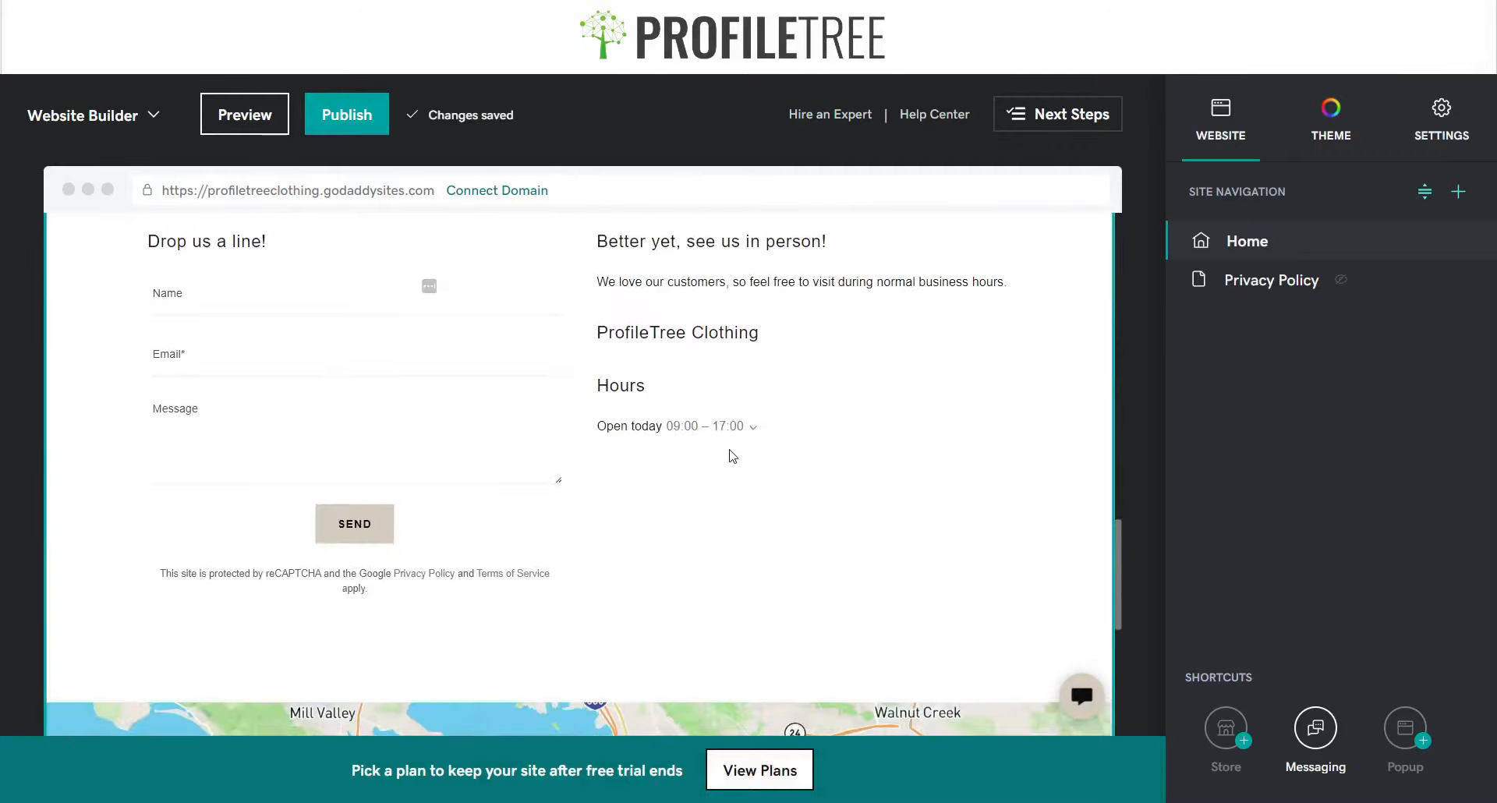
{"action": "scroll", "coordinate": [733, 457], "scroll_direction": "up", "scroll_amount": 15}
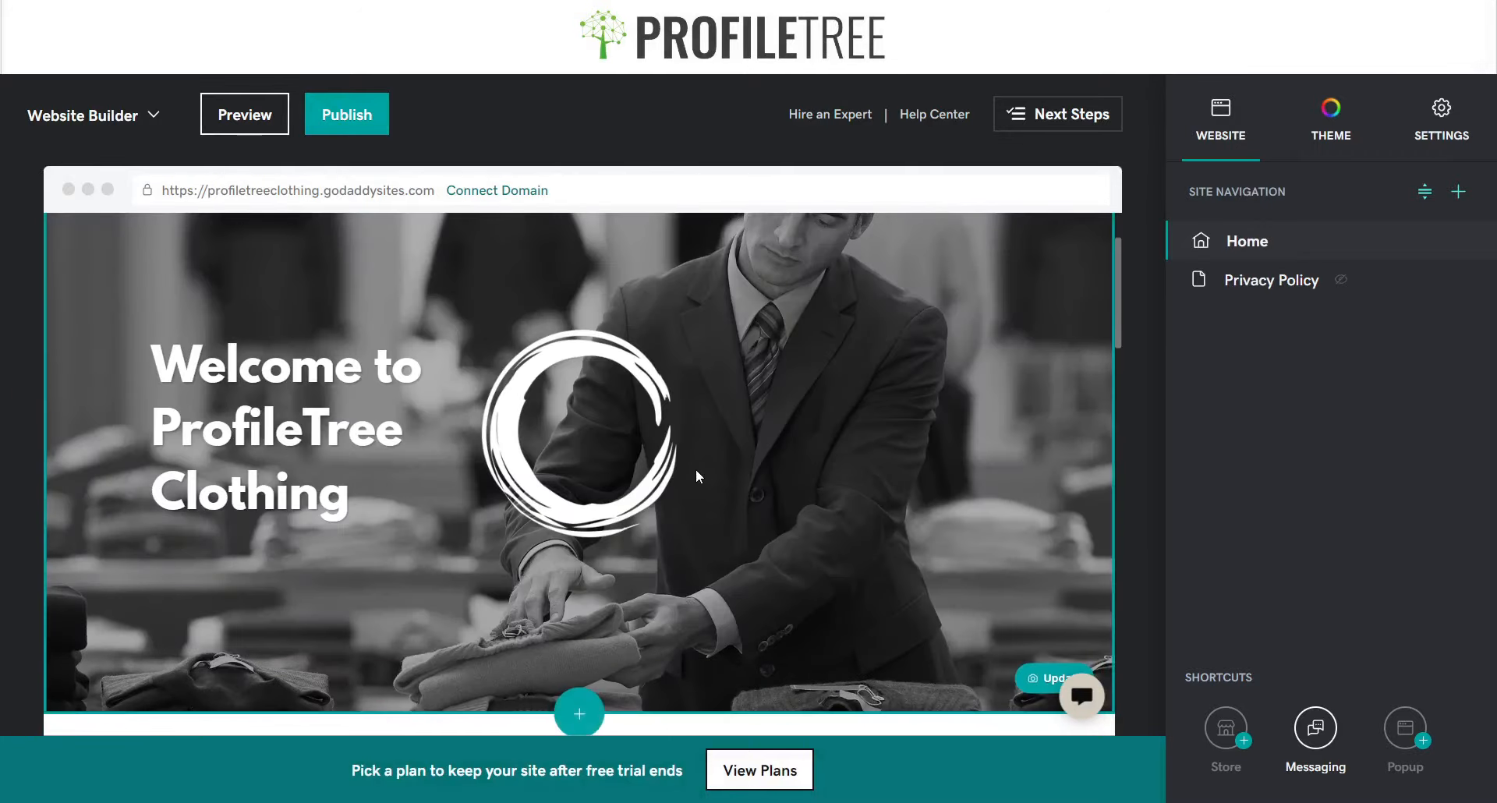
{"action": "scroll", "coordinate": [696, 470], "scroll_direction": "up", "scroll_amount": 2}
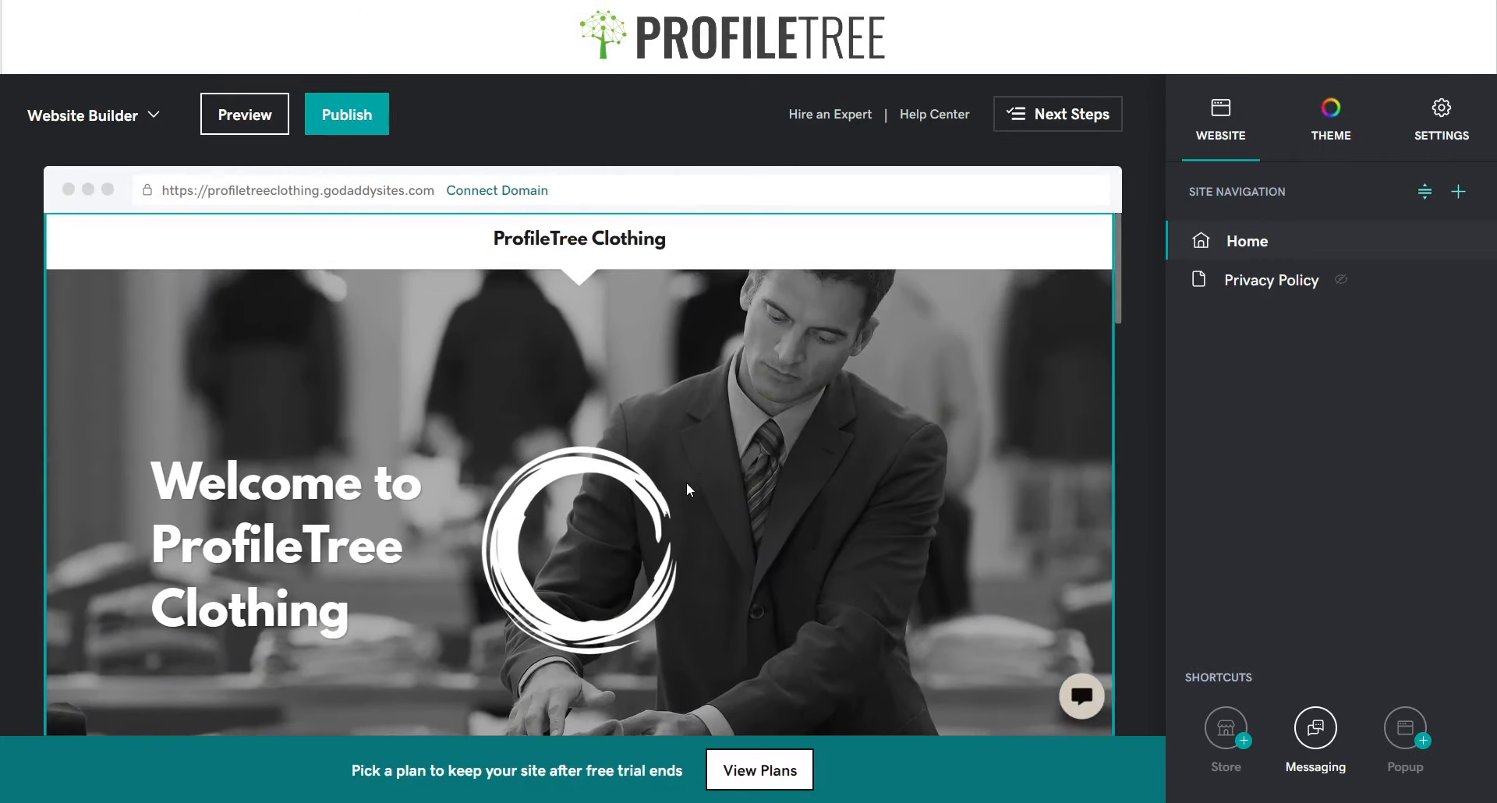
Replace the home page's header image with the stock photo of laid-out clothes with a green jacket, jeans and an orange hat.
{"action": "scroll", "coordinate": [686, 484], "scroll_direction": "down", "scroll_amount": 4}
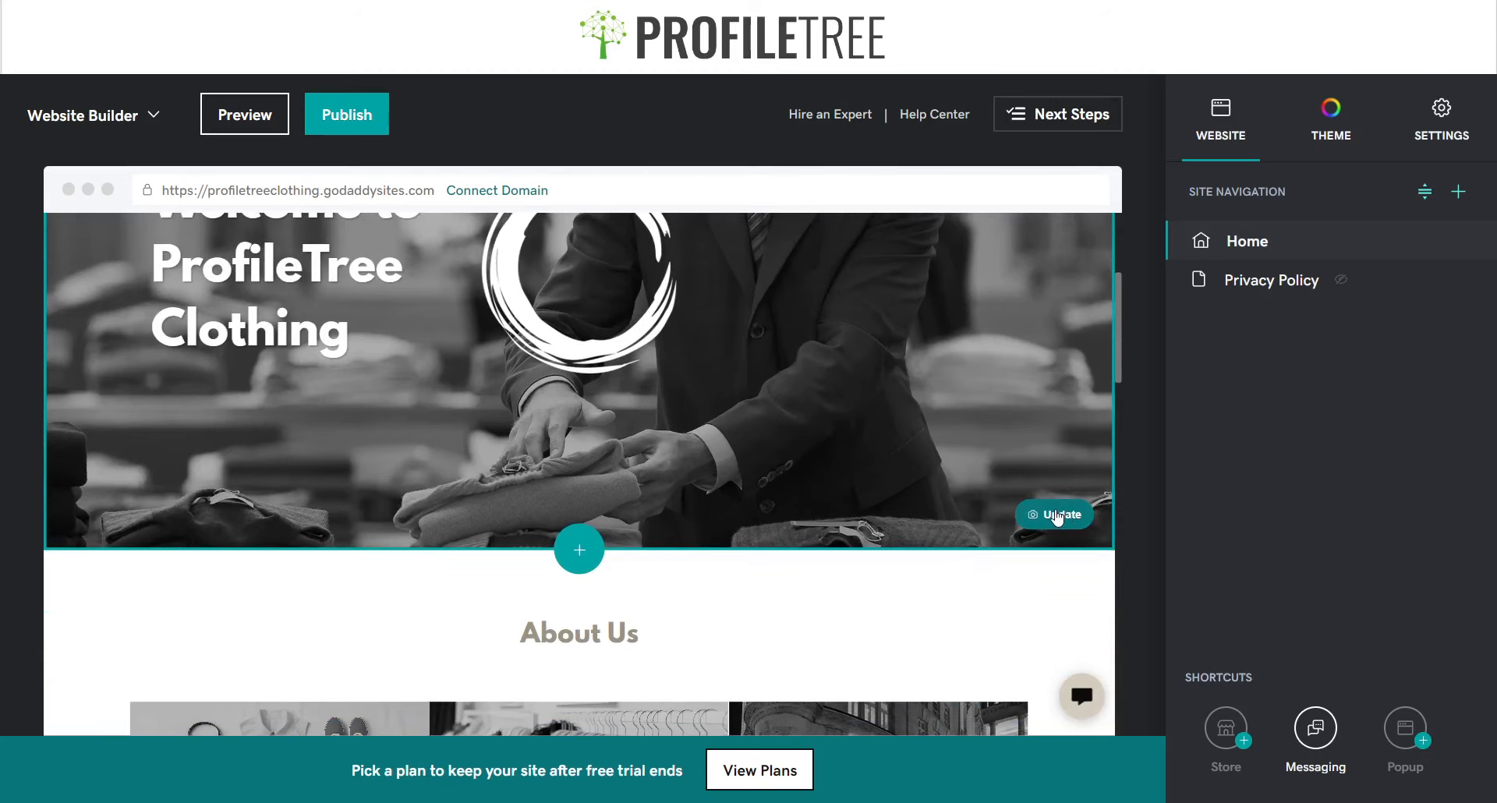
{"action": "left_click", "coordinate": [1064, 517]}
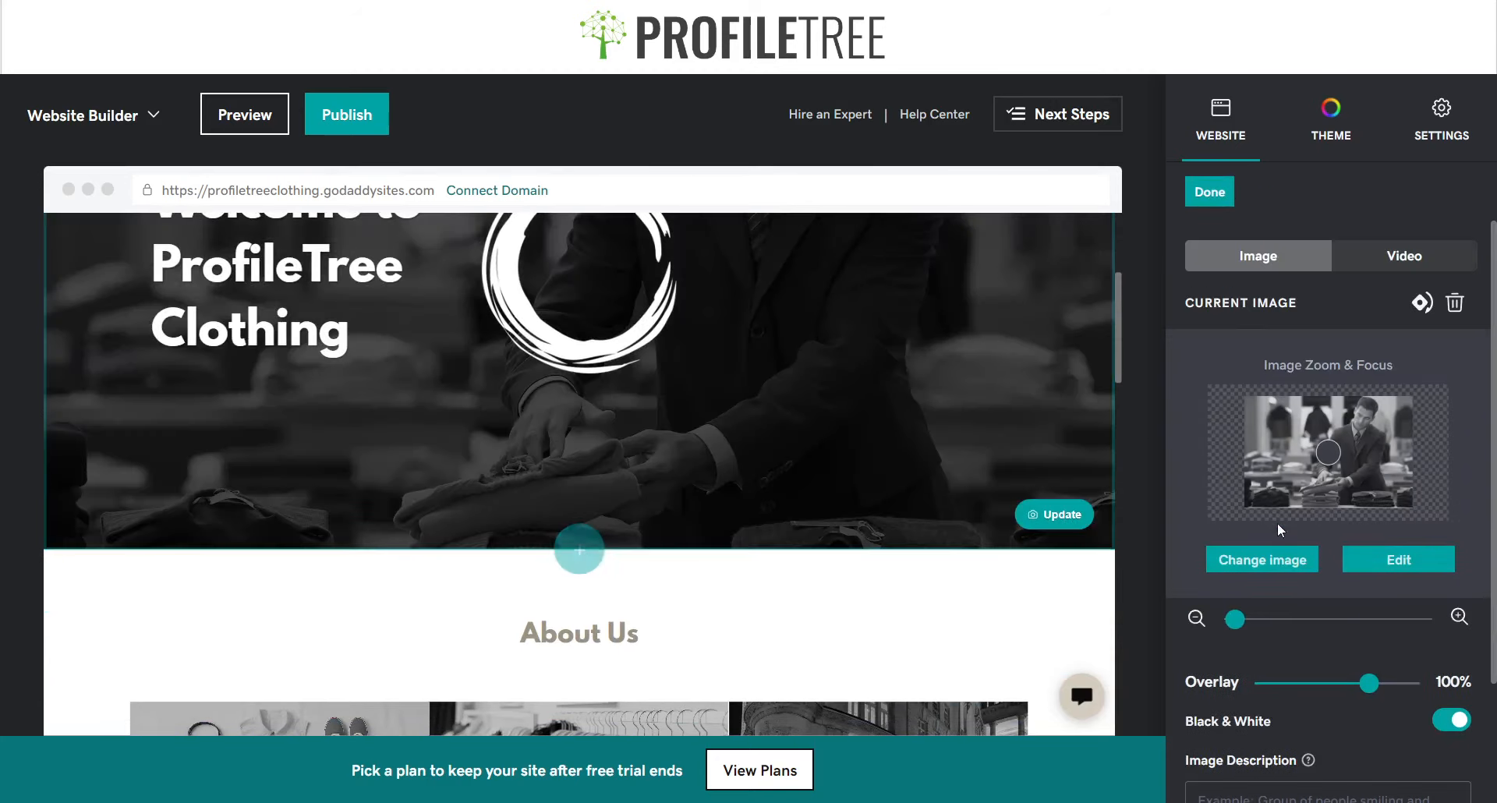
{"action": "left_click", "coordinate": [1280, 571]}
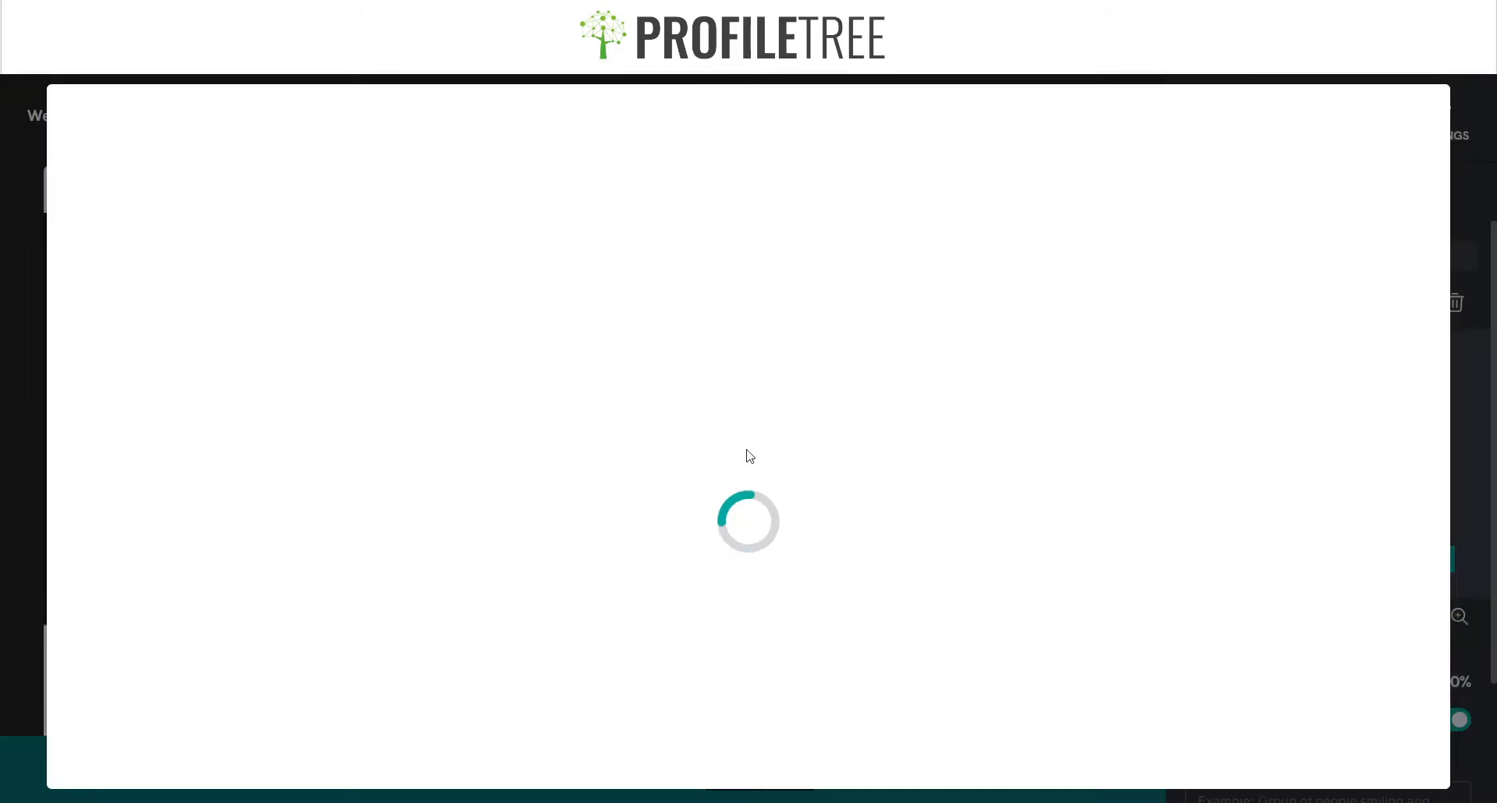
{"action": "scroll", "coordinate": [507, 546], "scroll_direction": "down", "scroll_amount": 5}
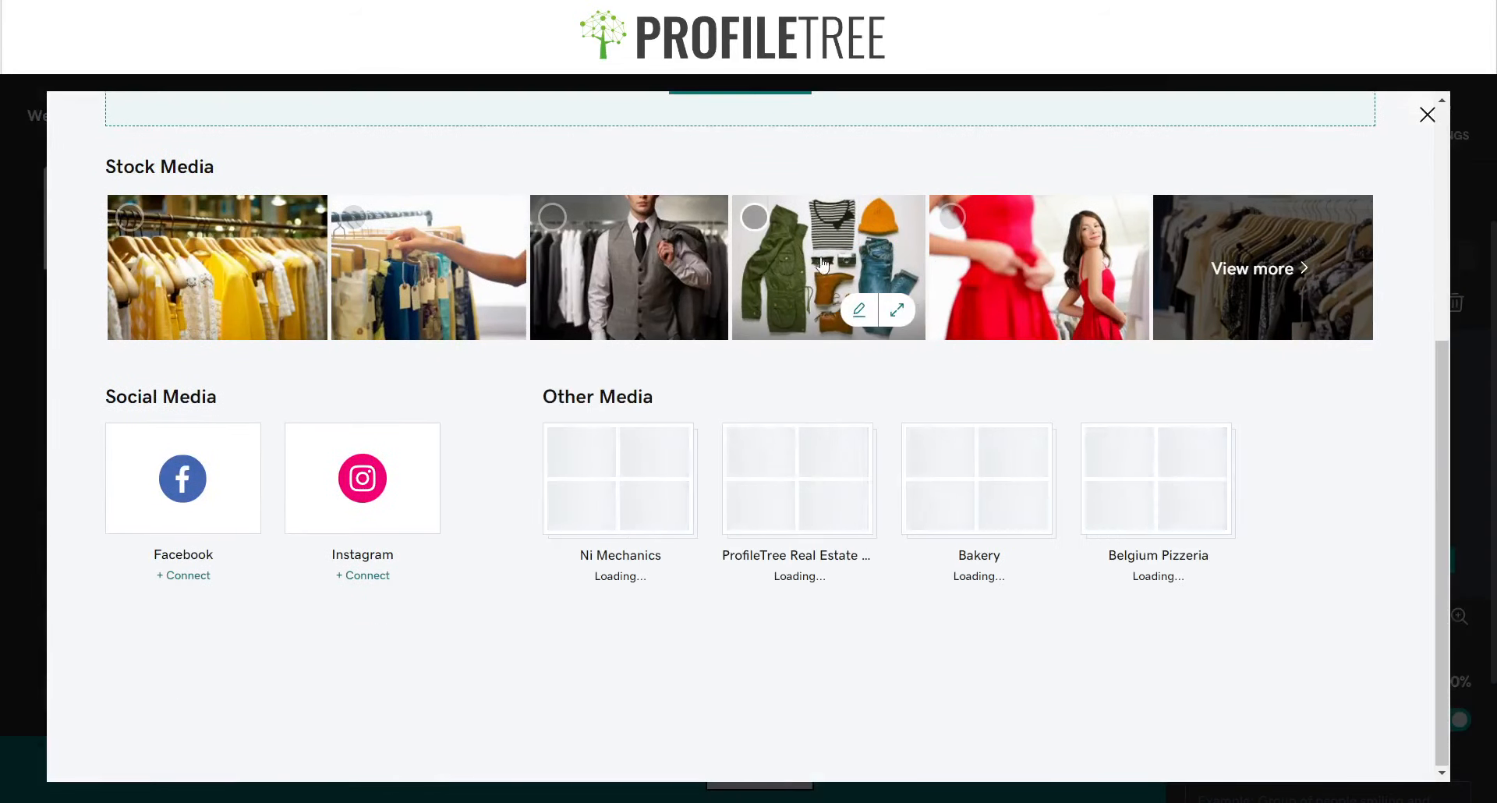
{"action": "left_click", "coordinate": [826, 265]}
{"action": "left_click", "coordinate": [1337, 738]}
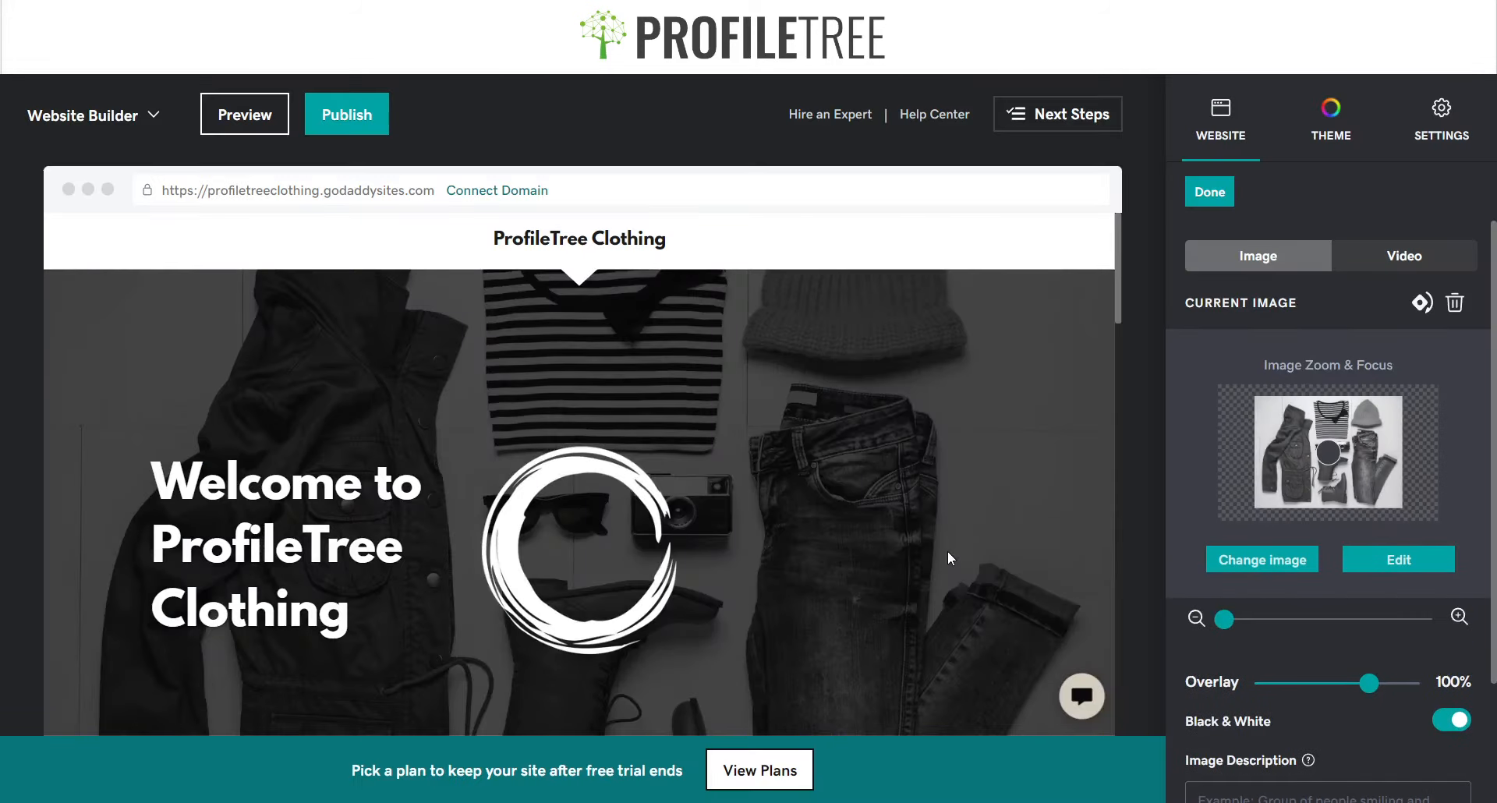
{"action": "scroll", "coordinate": [598, 463], "scroll_direction": "down", "scroll_amount": 3}
{"action": "scroll", "coordinate": [598, 463], "scroll_direction": "down", "scroll_amount": 10}
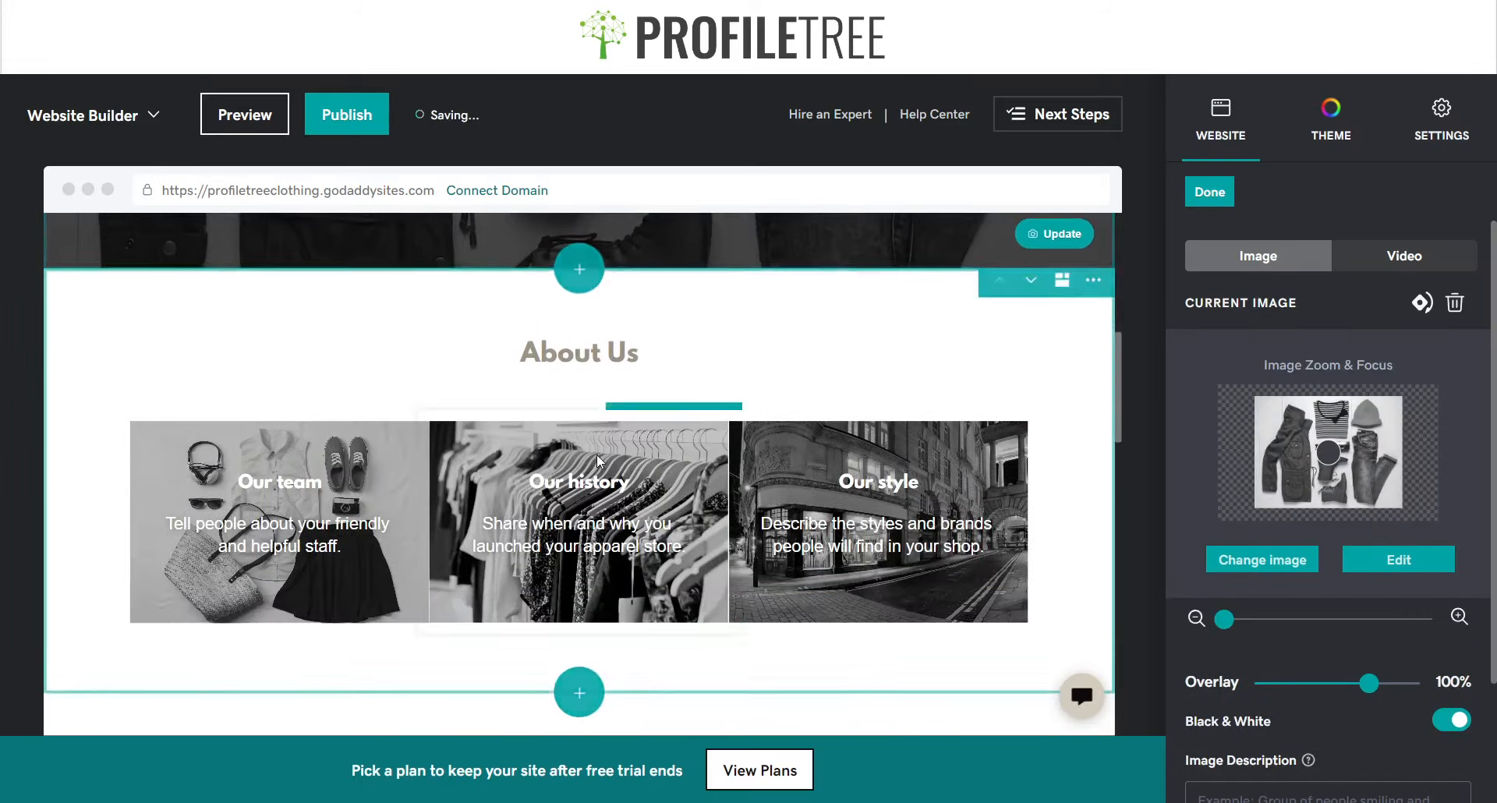
{"action": "scroll", "coordinate": [920, 390], "scroll_direction": "up", "scroll_amount": 13}
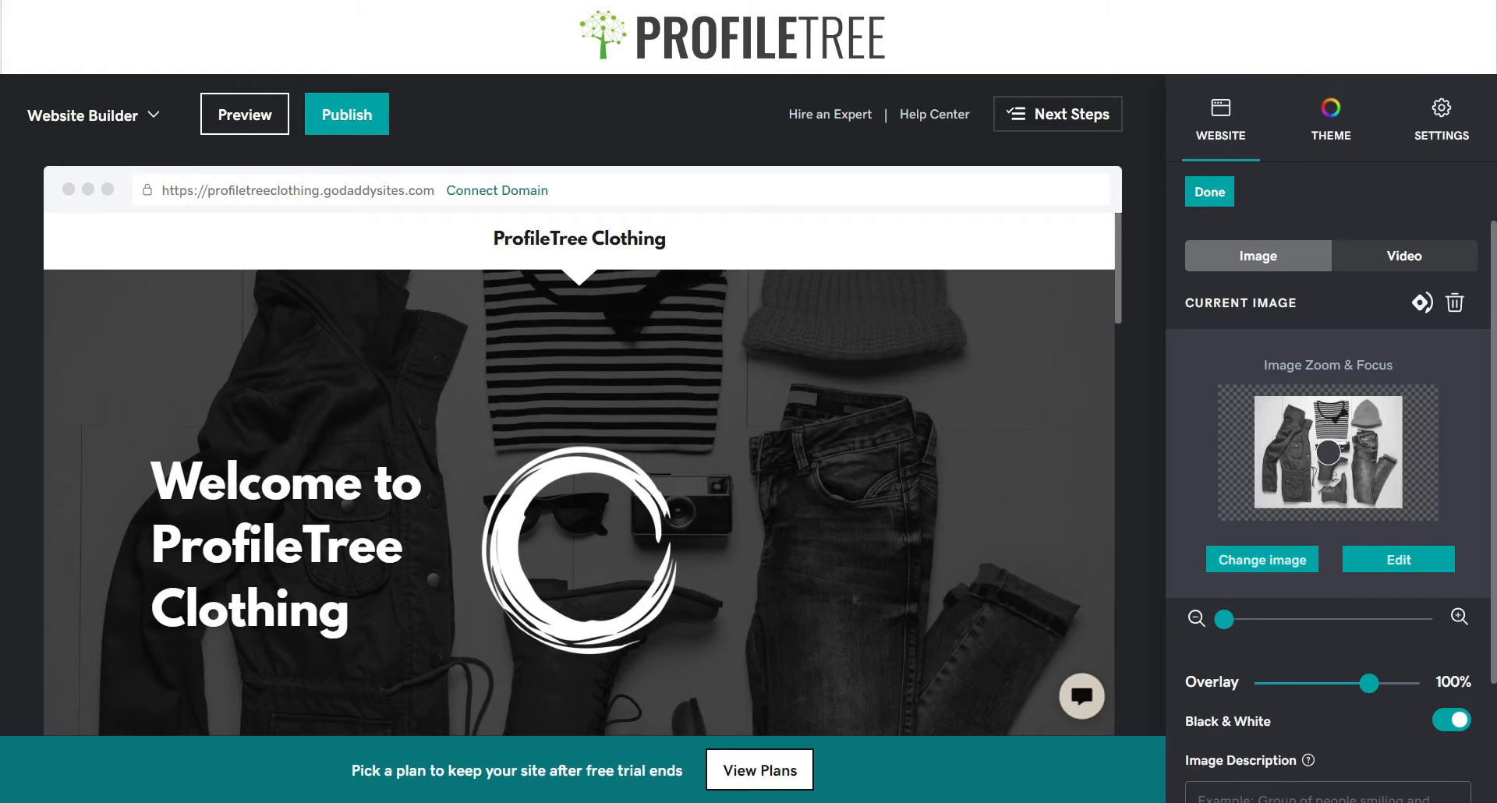
Finish editing the header image and open the form for adding a new page to the site navigation.
{"action": "left_click", "coordinate": [1239, 115]}
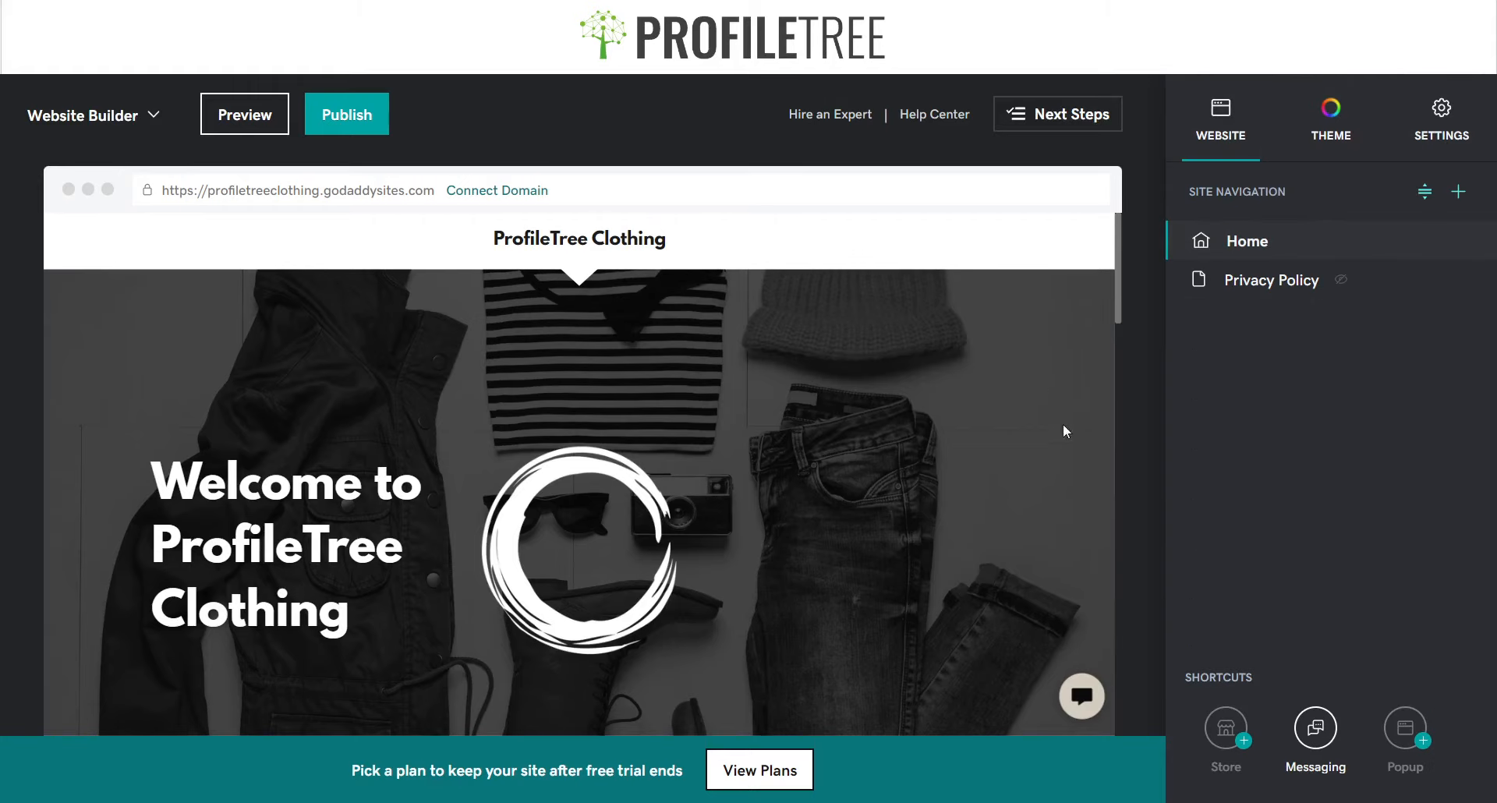
{"action": "left_click", "coordinate": [1458, 192]}
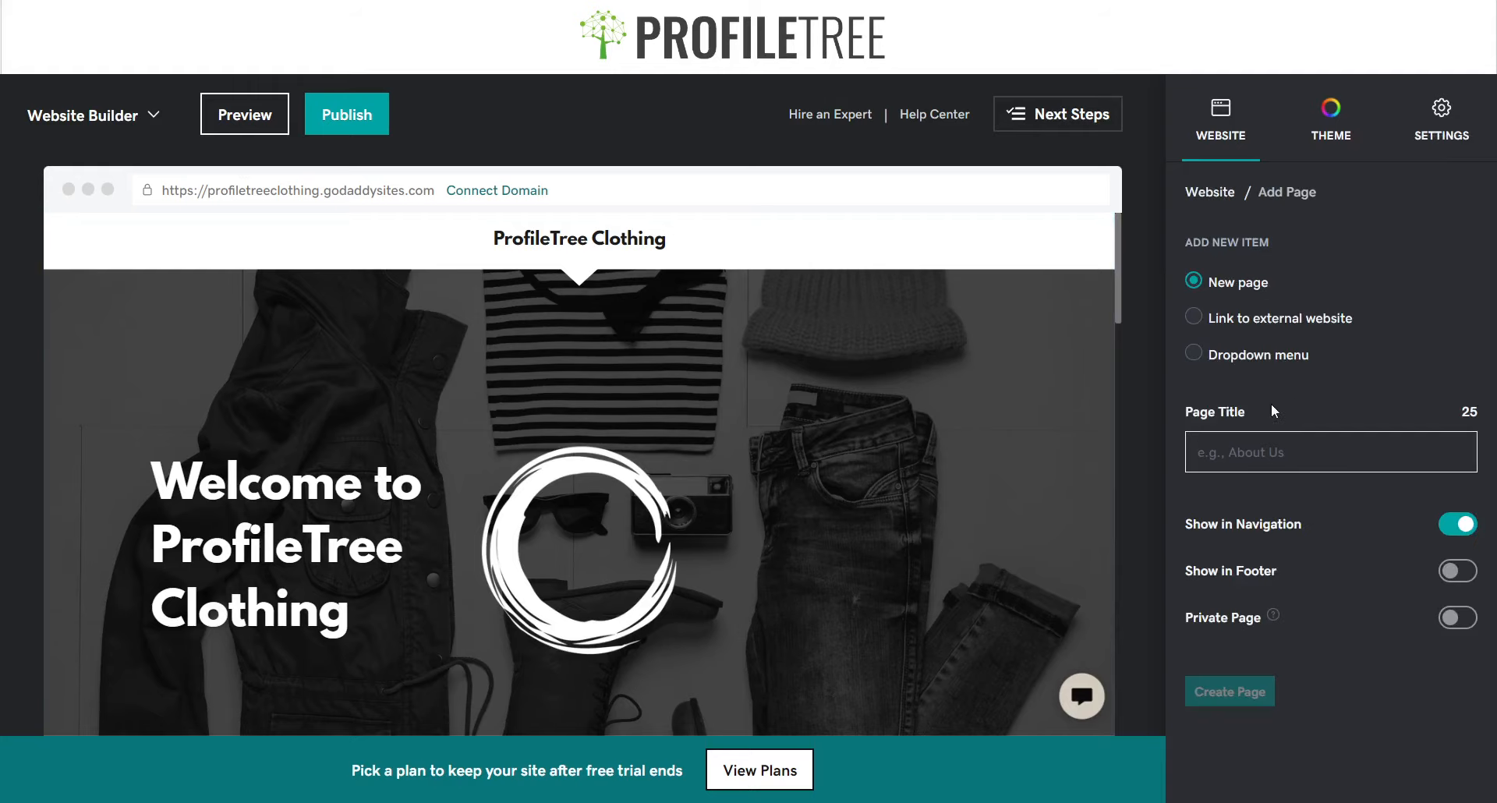
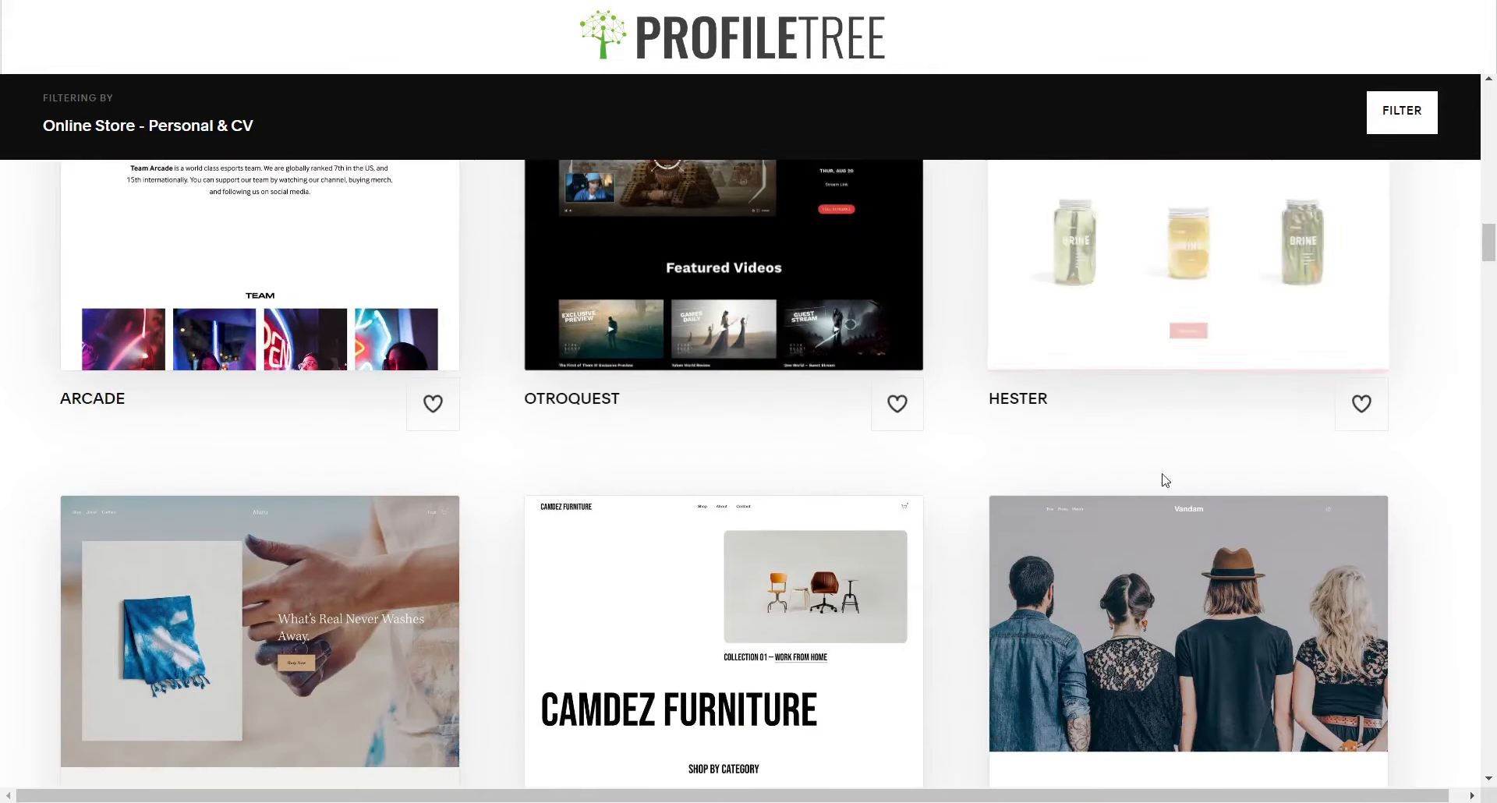
Switch to Squarespace and examine the Online Store templates for the Personal & CV topic and the blank design's preview.
{"action": "scroll", "coordinate": [1043, 434], "scroll_direction": "up", "scroll_amount": 4}
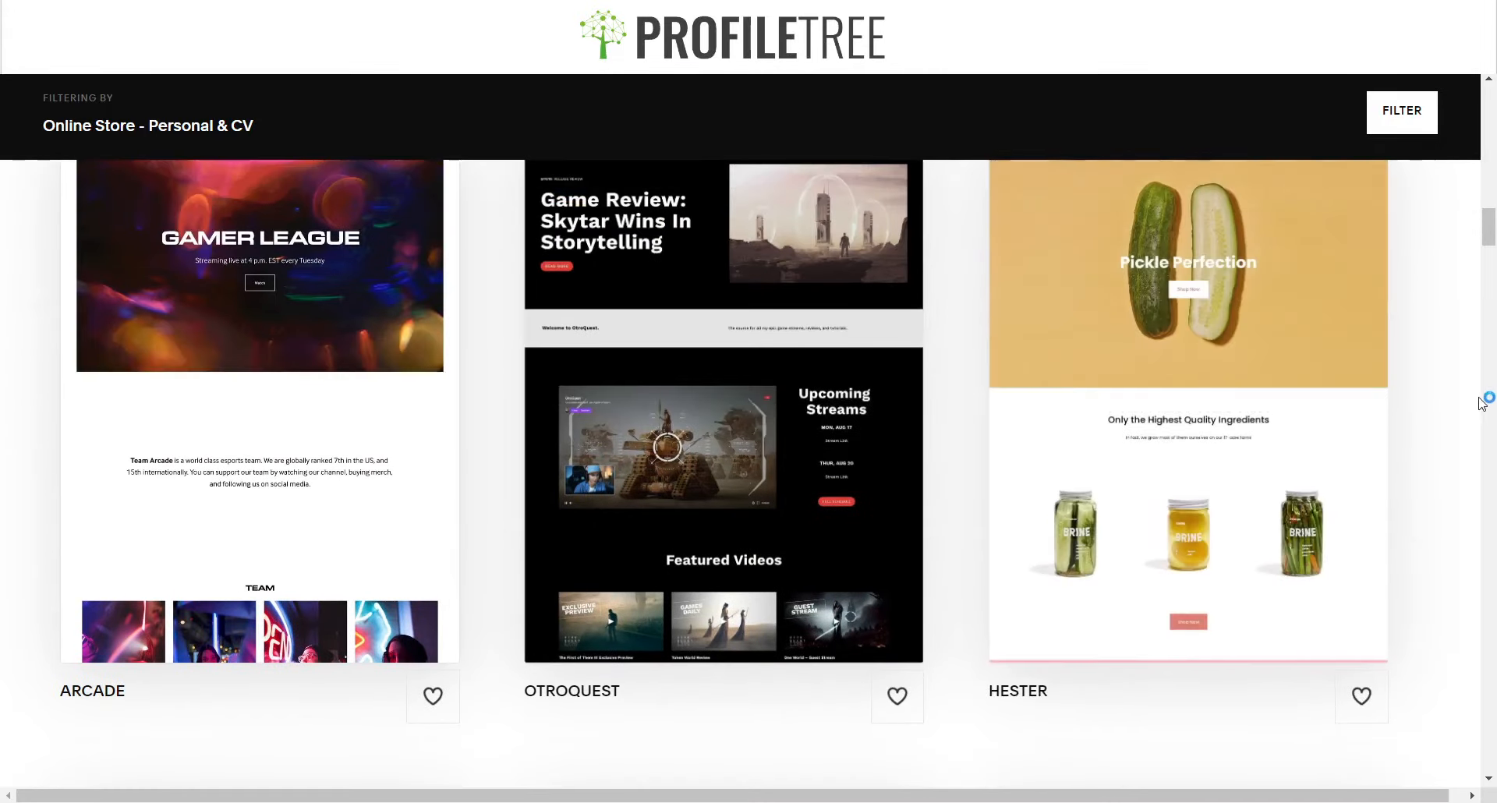
{"action": "scroll", "coordinate": [1353, 596], "scroll_direction": "up", "scroll_amount": 4}
{"action": "scroll", "coordinate": [1186, 430], "scroll_direction": "down", "scroll_amount": 5}
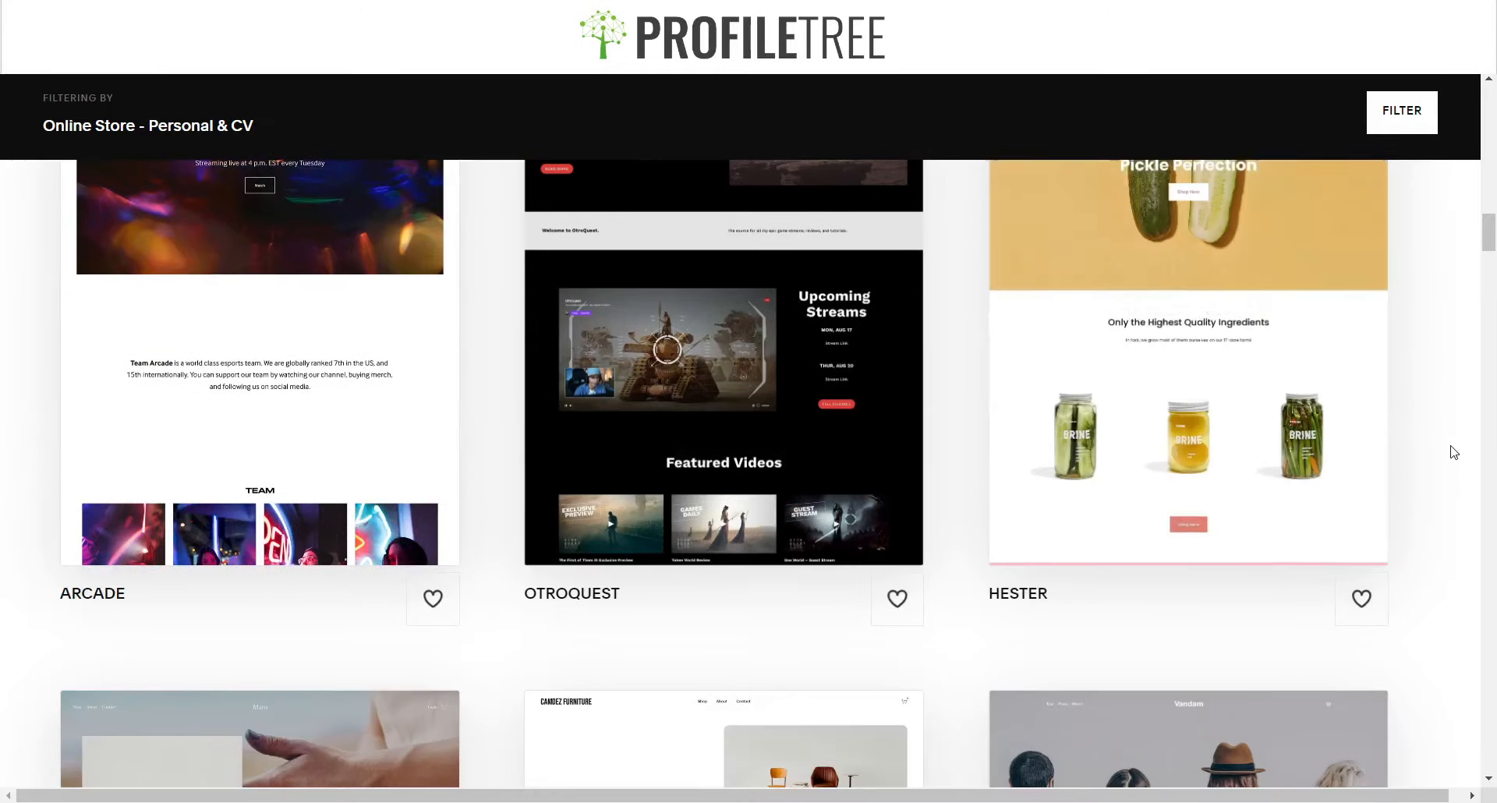
{"action": "scroll", "coordinate": [897, 546], "scroll_direction": "down", "scroll_amount": 5}
{"action": "scroll", "coordinate": [721, 521], "scroll_direction": "down", "scroll_amount": 4}
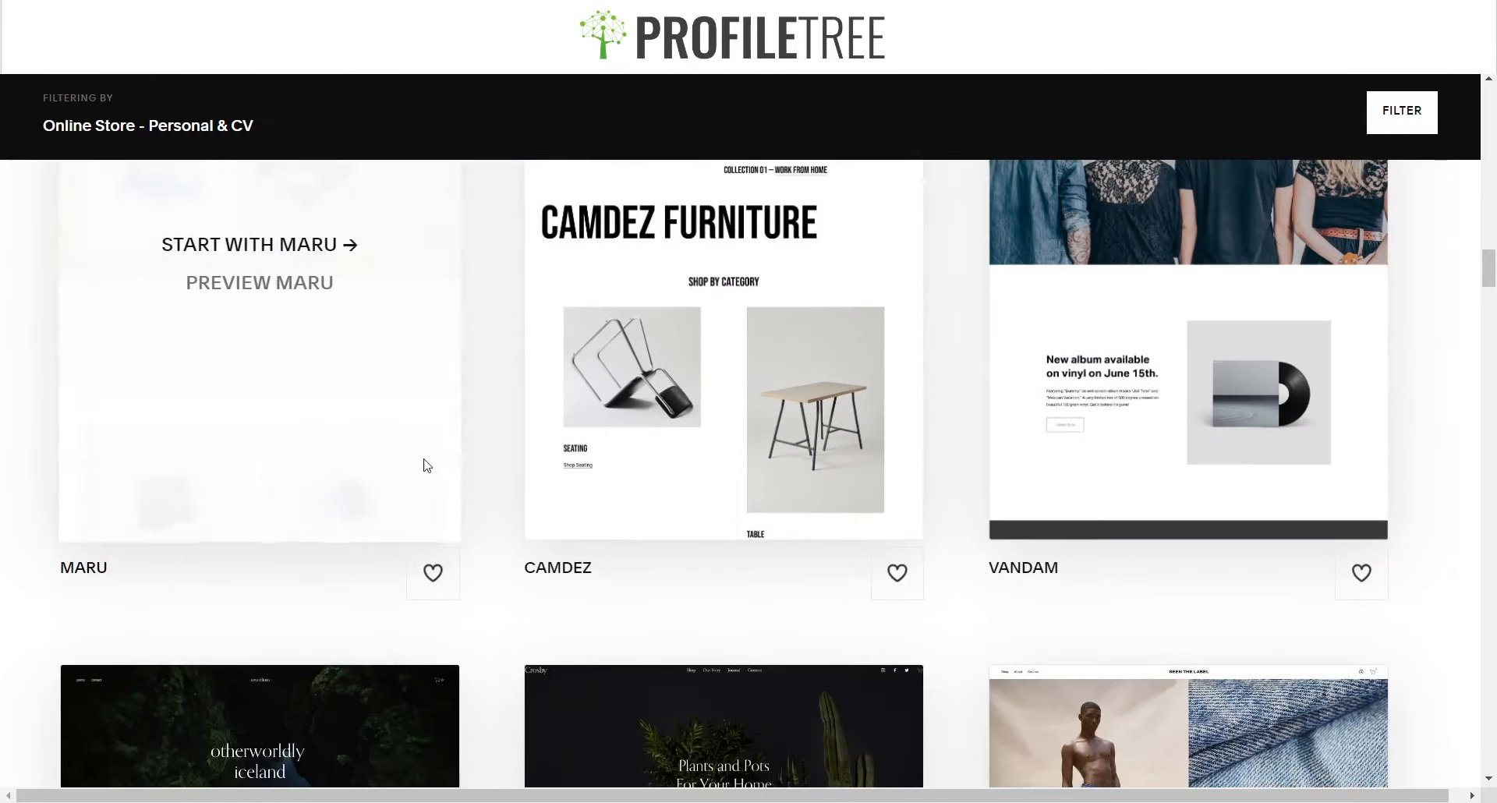
{"action": "scroll", "coordinate": [524, 428], "scroll_direction": "up", "scroll_amount": 4}
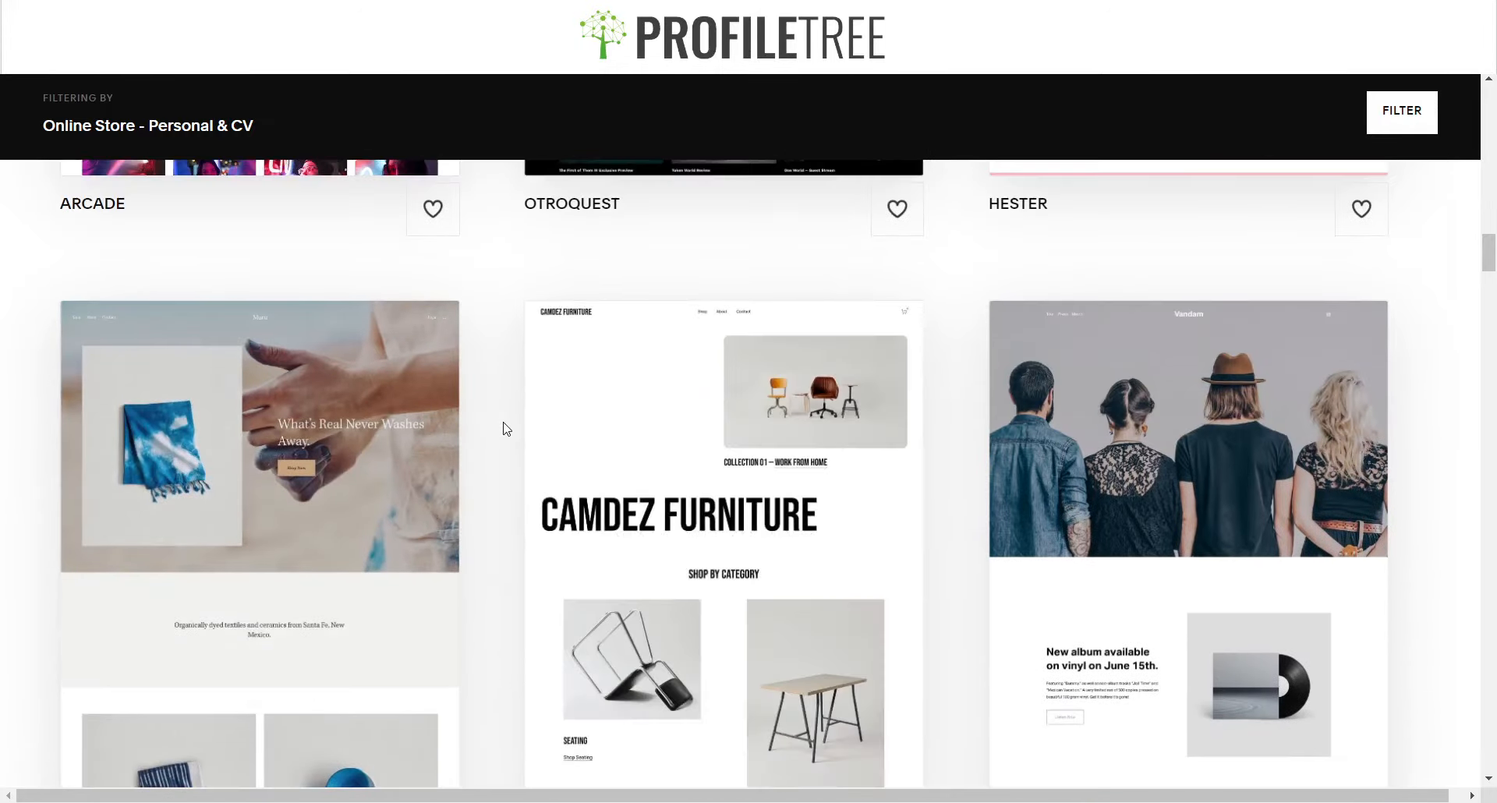
{"action": "scroll", "coordinate": [514, 424], "scroll_direction": "down", "scroll_amount": 4}
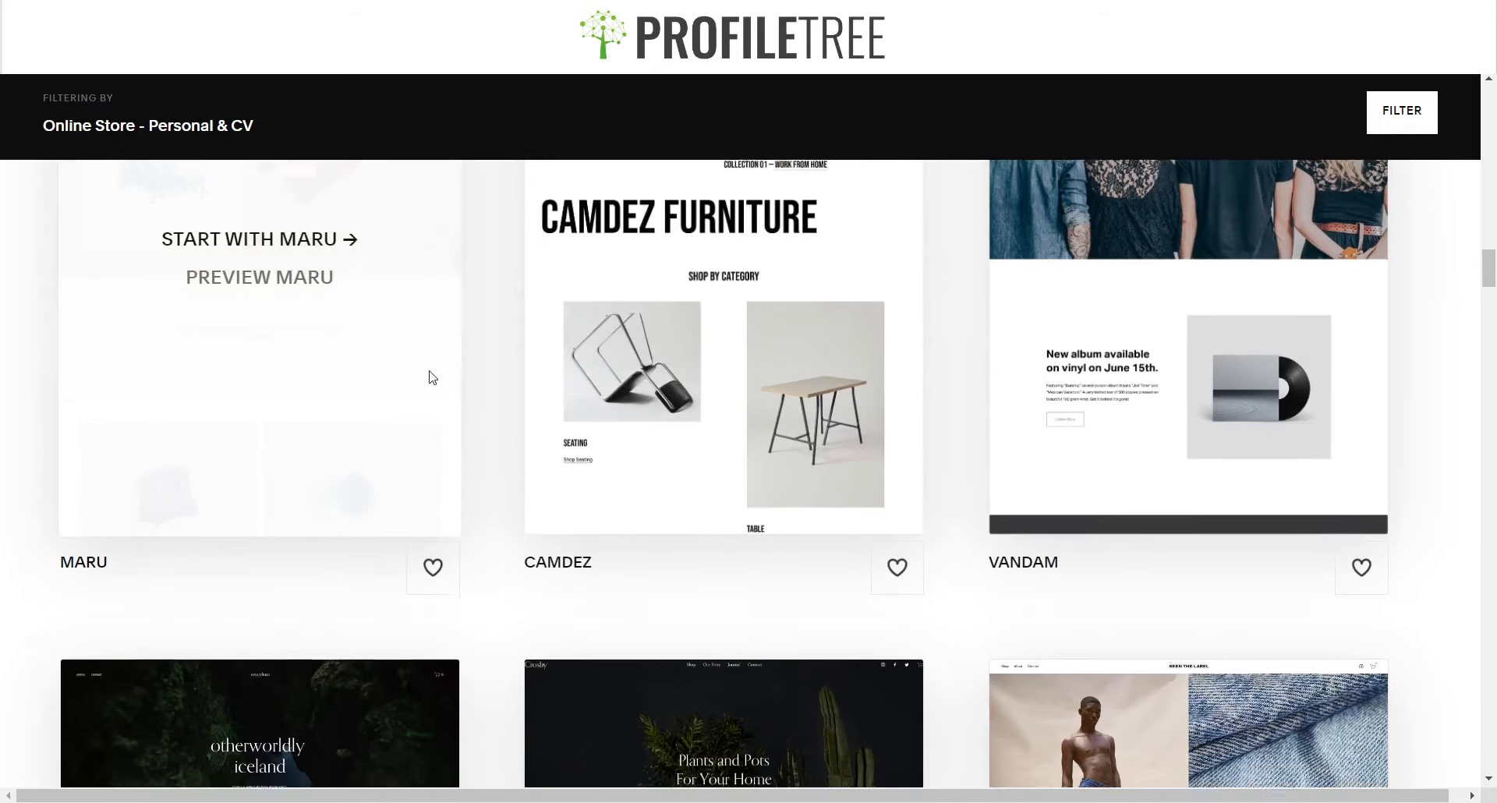
{"action": "scroll", "coordinate": [468, 386], "scroll_direction": "down", "scroll_amount": 8}
{"action": "scroll", "coordinate": [499, 401], "scroll_direction": "up", "scroll_amount": 12}
{"action": "scroll", "coordinate": [507, 382], "scroll_direction": "up", "scroll_amount": 15}
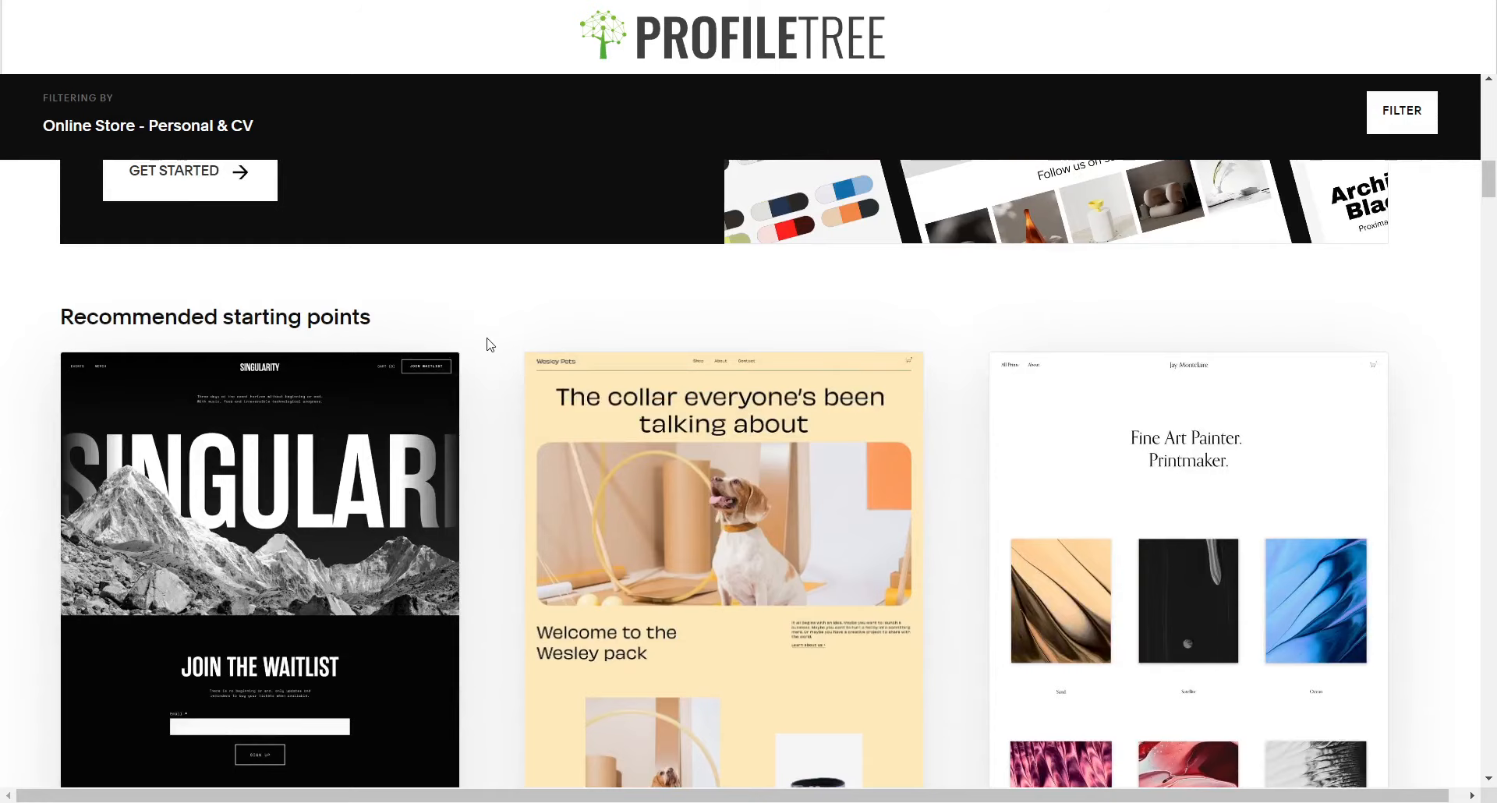
{"action": "scroll", "coordinate": [491, 345], "scroll_direction": "down", "scroll_amount": 4}
{"action": "scroll", "coordinate": [491, 341], "scroll_direction": "down", "scroll_amount": 14}
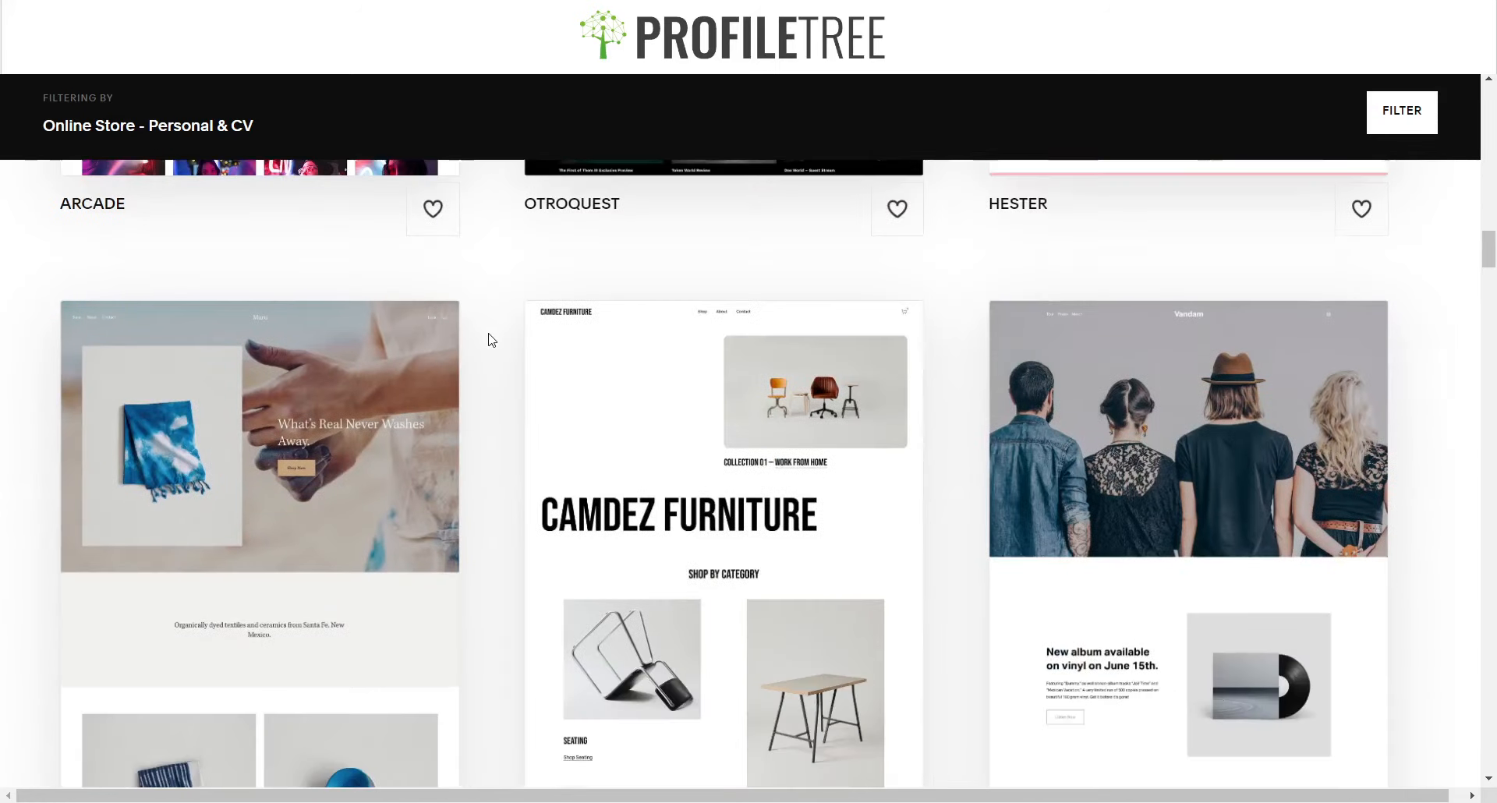
{"action": "scroll", "coordinate": [491, 335], "scroll_direction": "down", "scroll_amount": 8}
{"action": "scroll", "coordinate": [475, 312], "scroll_direction": "up", "scroll_amount": 8}
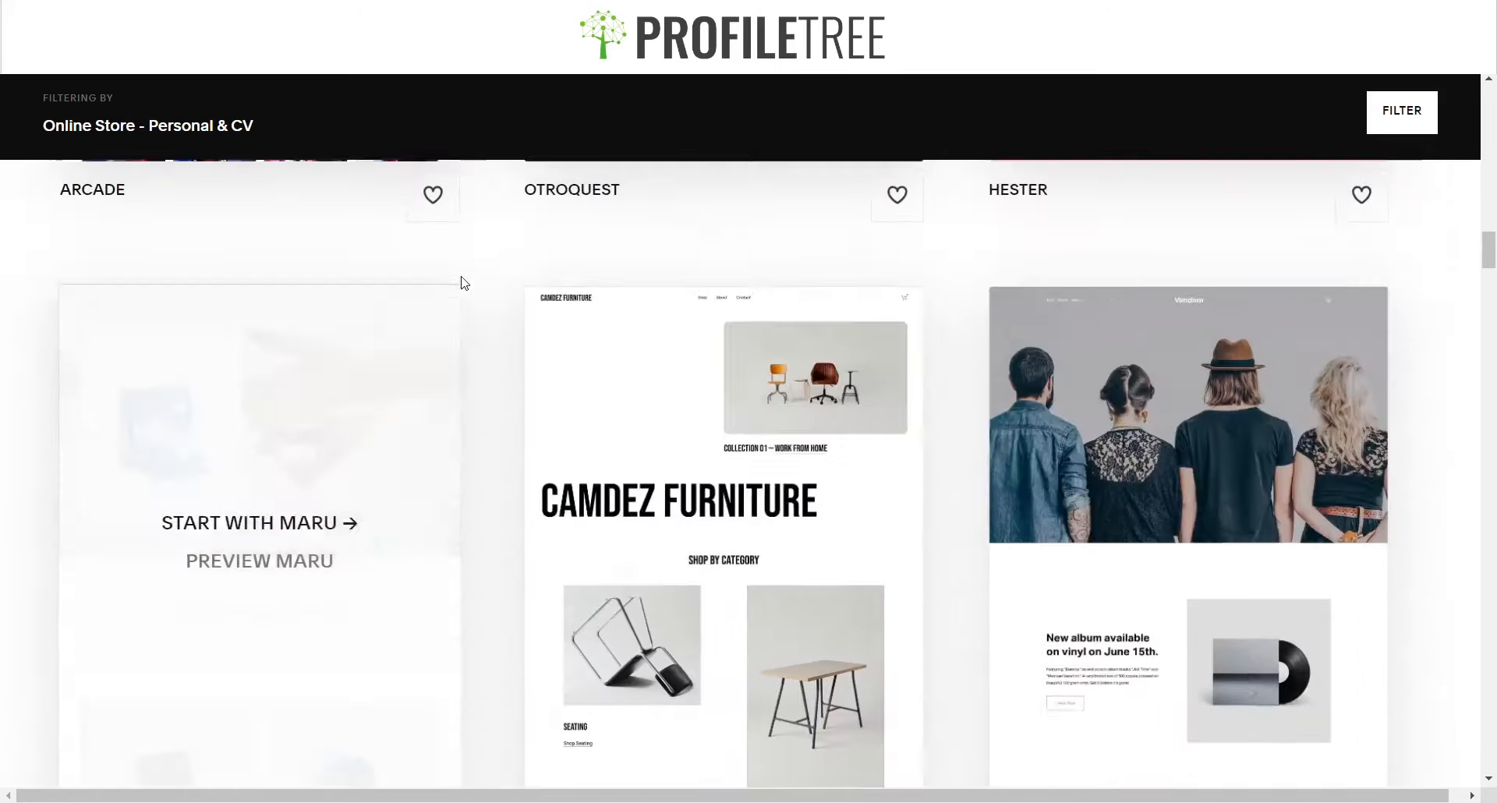
{"action": "scroll", "coordinate": [479, 288], "scroll_direction": "up", "scroll_amount": 20}
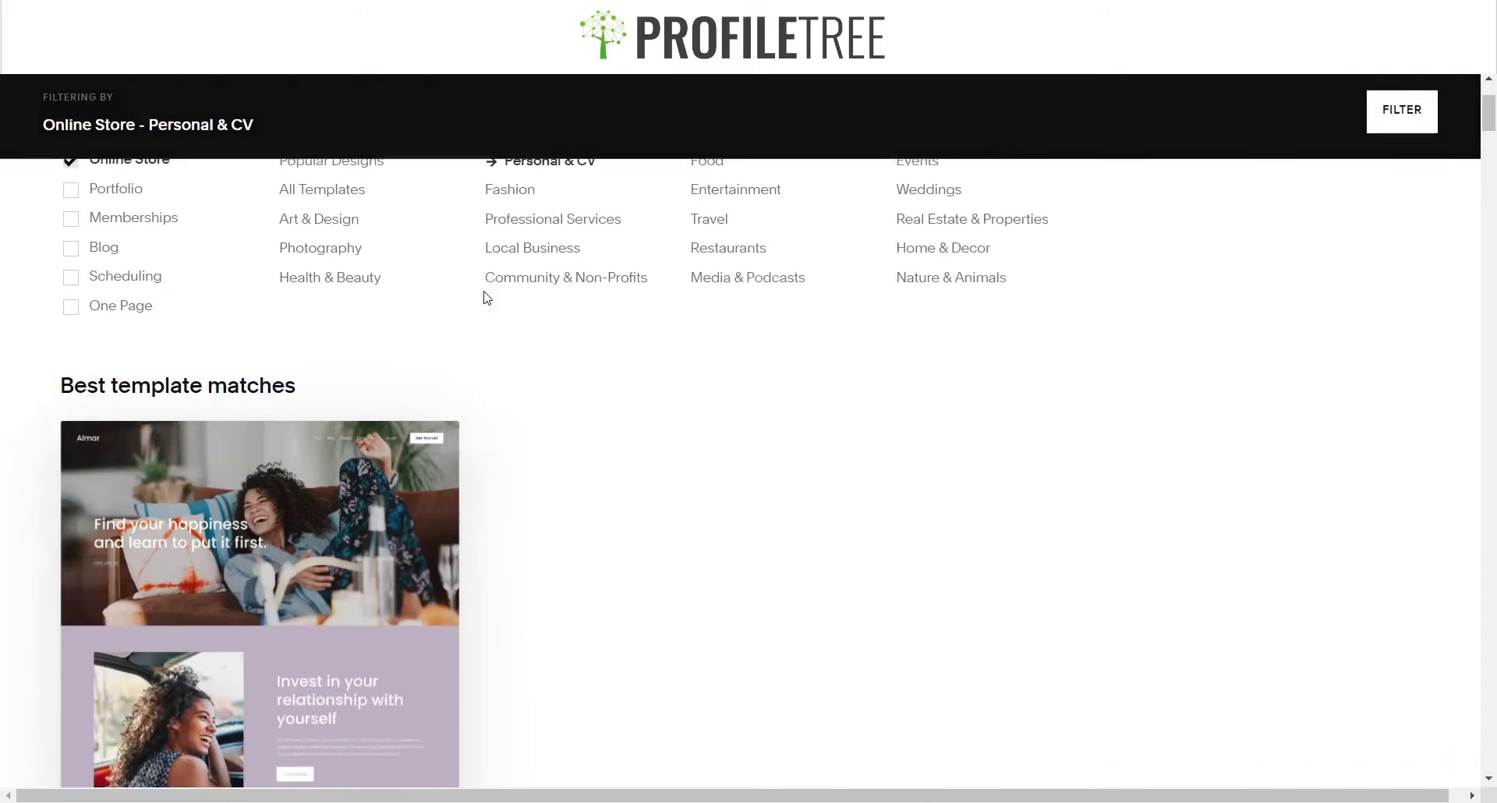
{"action": "scroll", "coordinate": [491, 299], "scroll_direction": "up", "scroll_amount": 3}
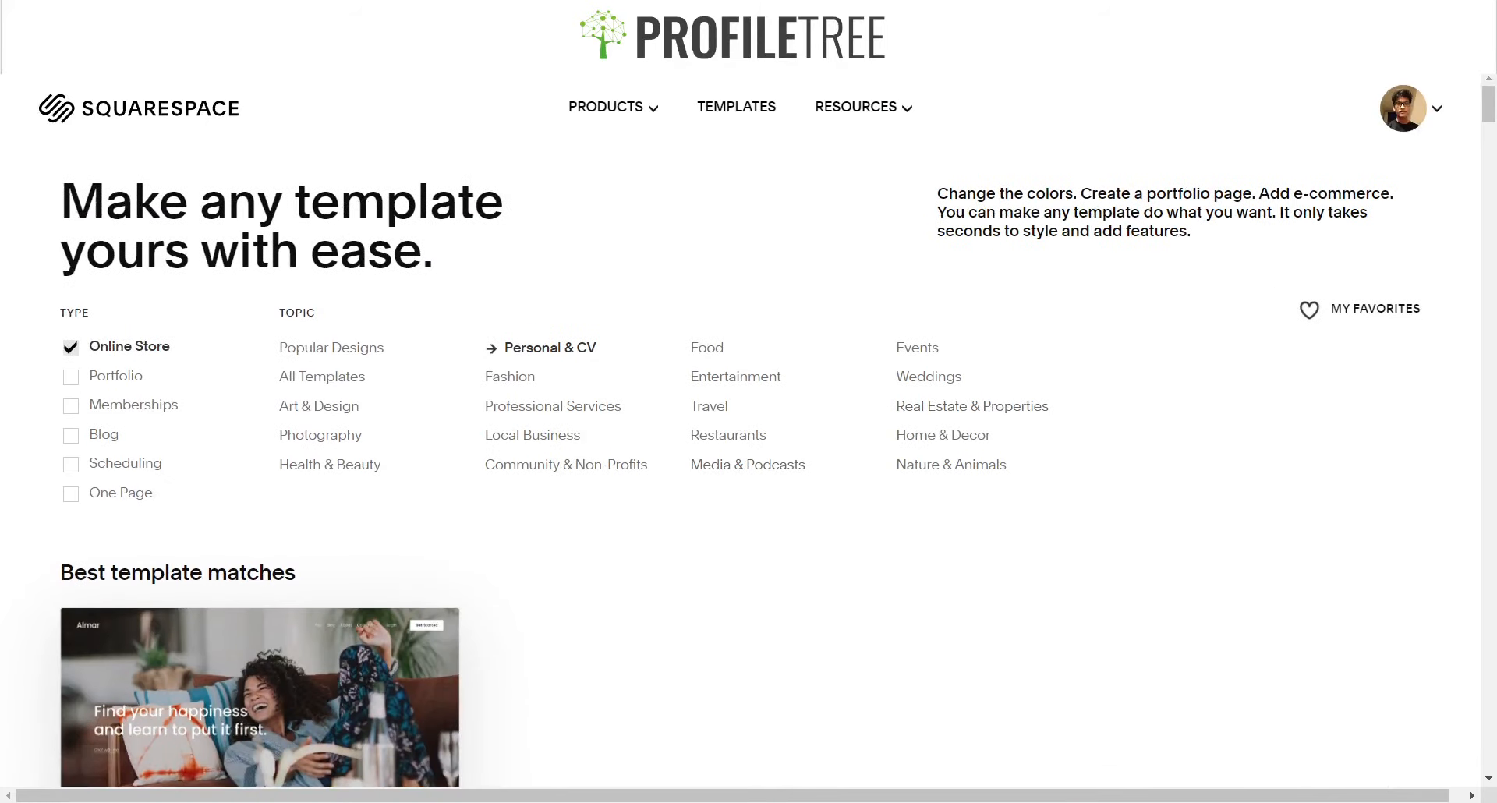
{"action": "left_click", "coordinate": [358, 13]}
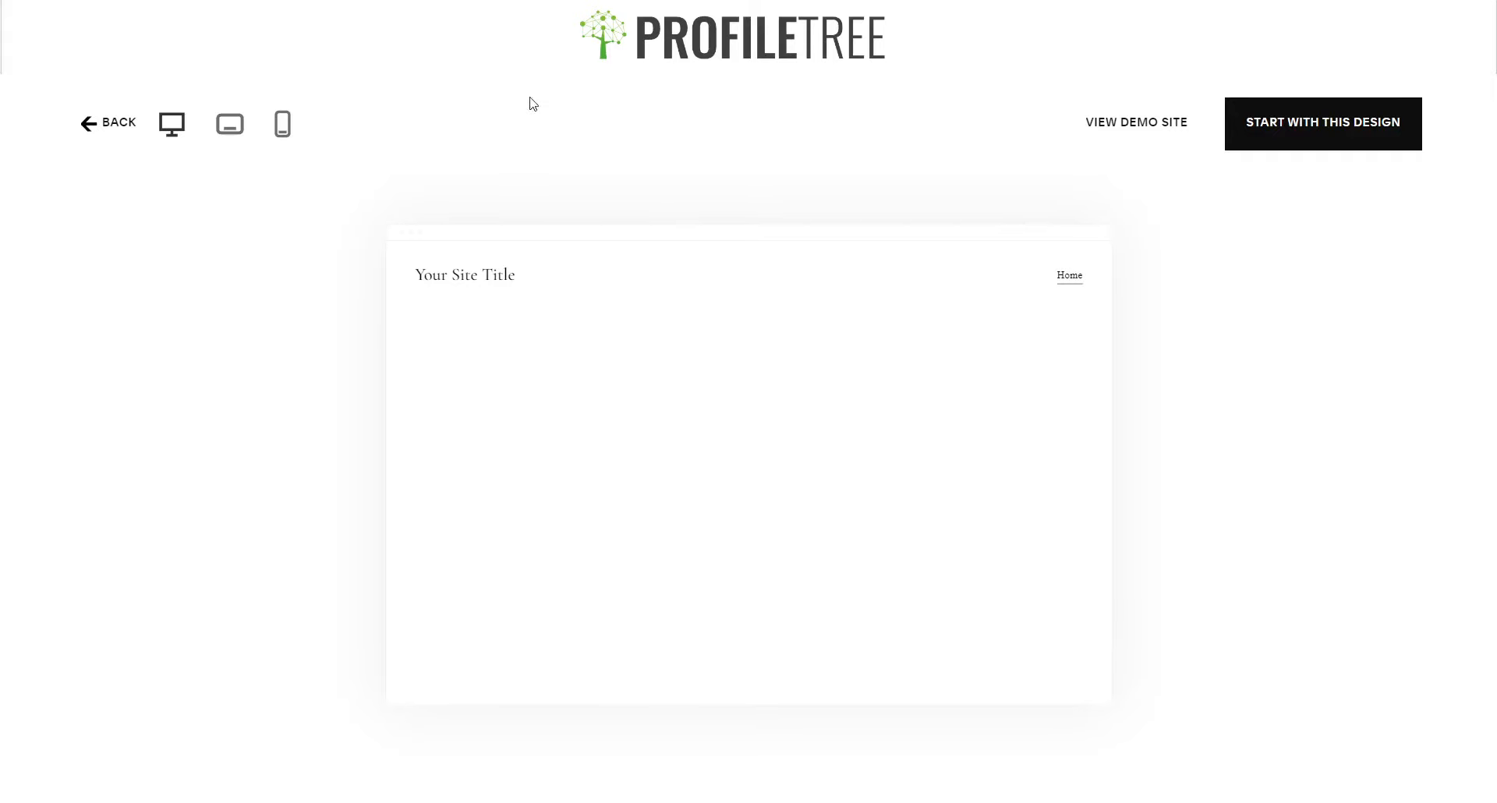
{"action": "left_click", "coordinate": [187, 13]}
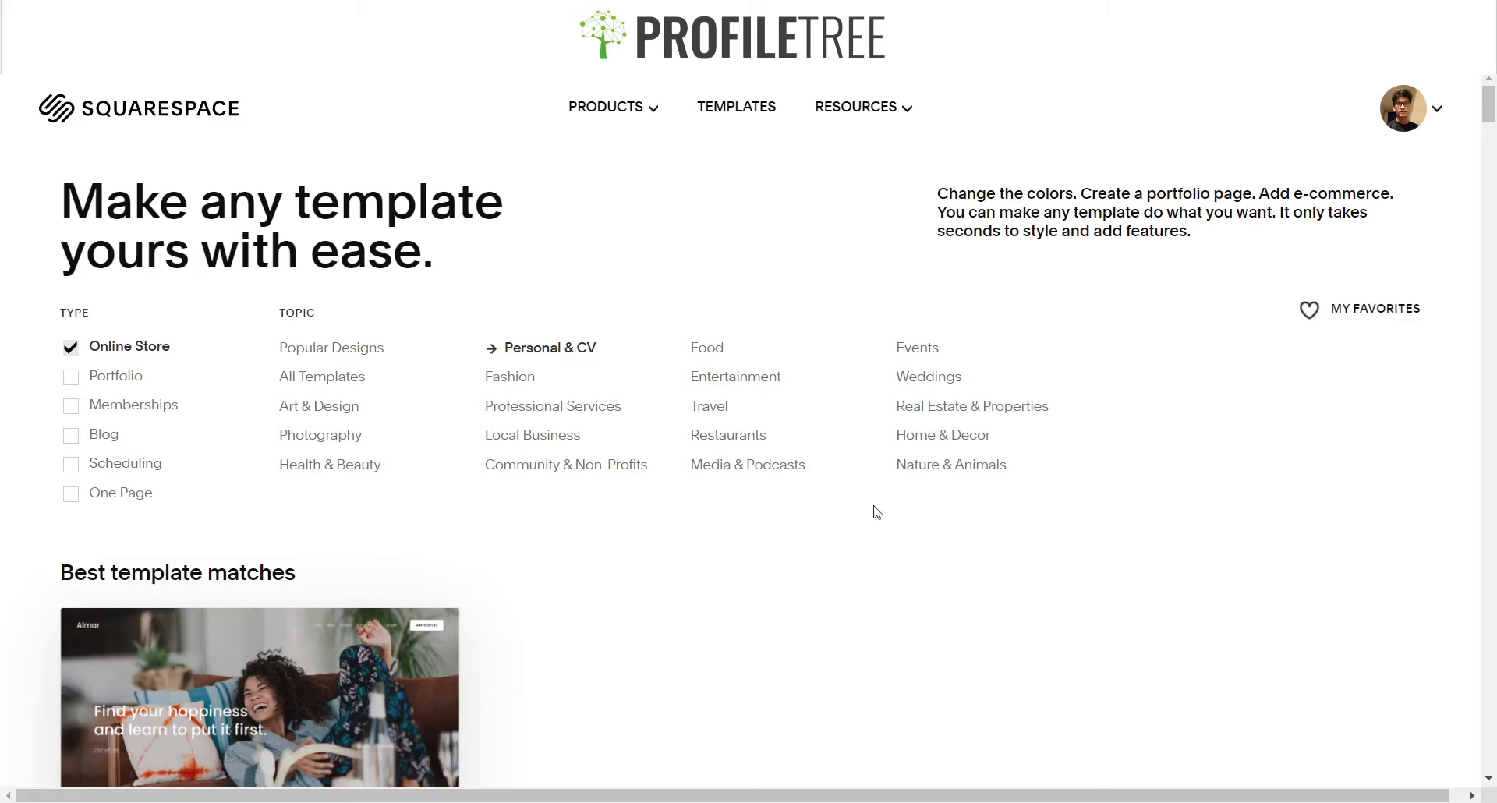
Start building your own Squarespace template and name the site "ProfileTree Clothing".
{"action": "scroll", "coordinate": [508, 548], "scroll_direction": "down", "scroll_amount": 10}
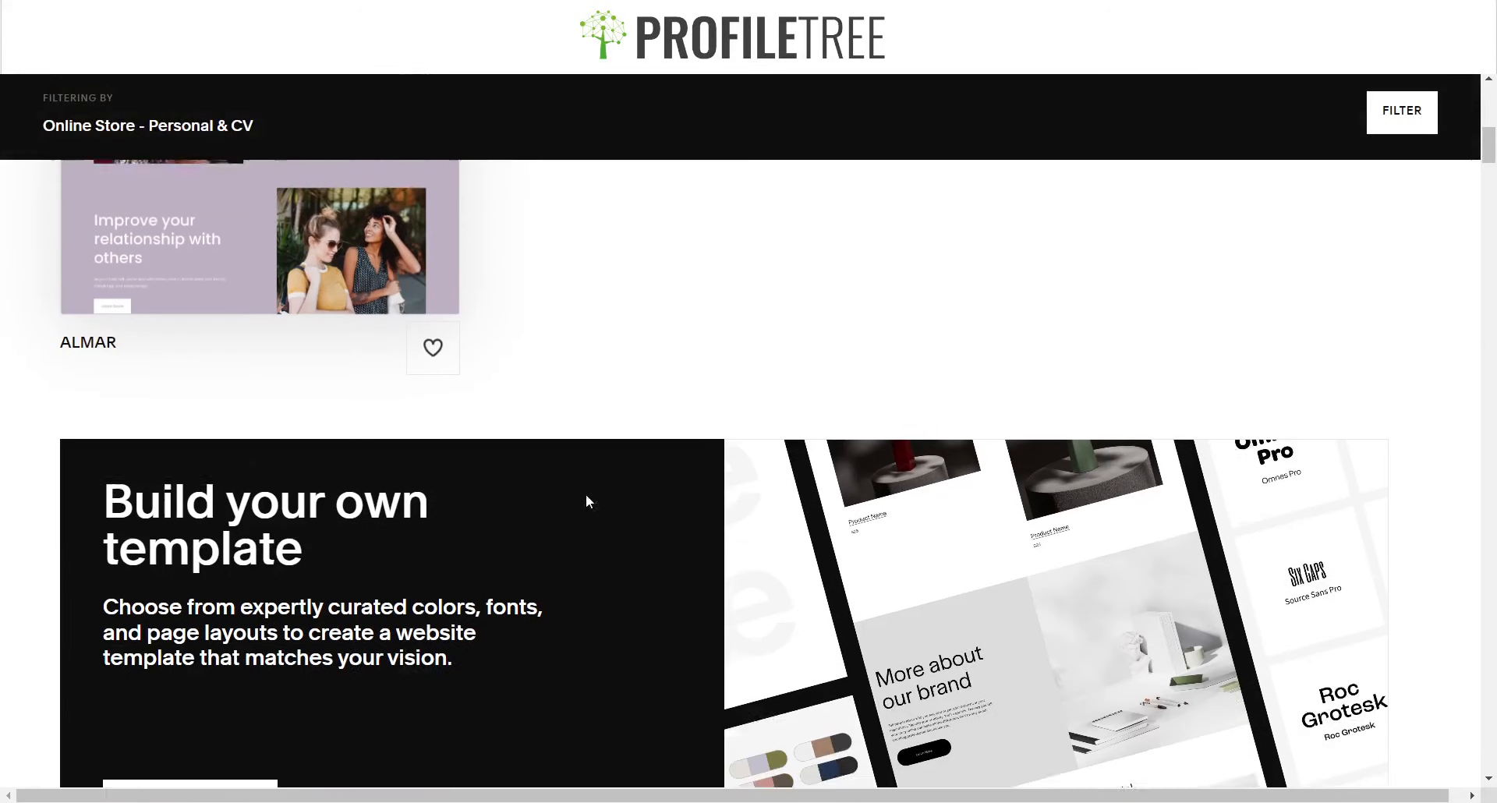
{"action": "scroll", "coordinate": [796, 404], "scroll_direction": "down", "scroll_amount": 3}
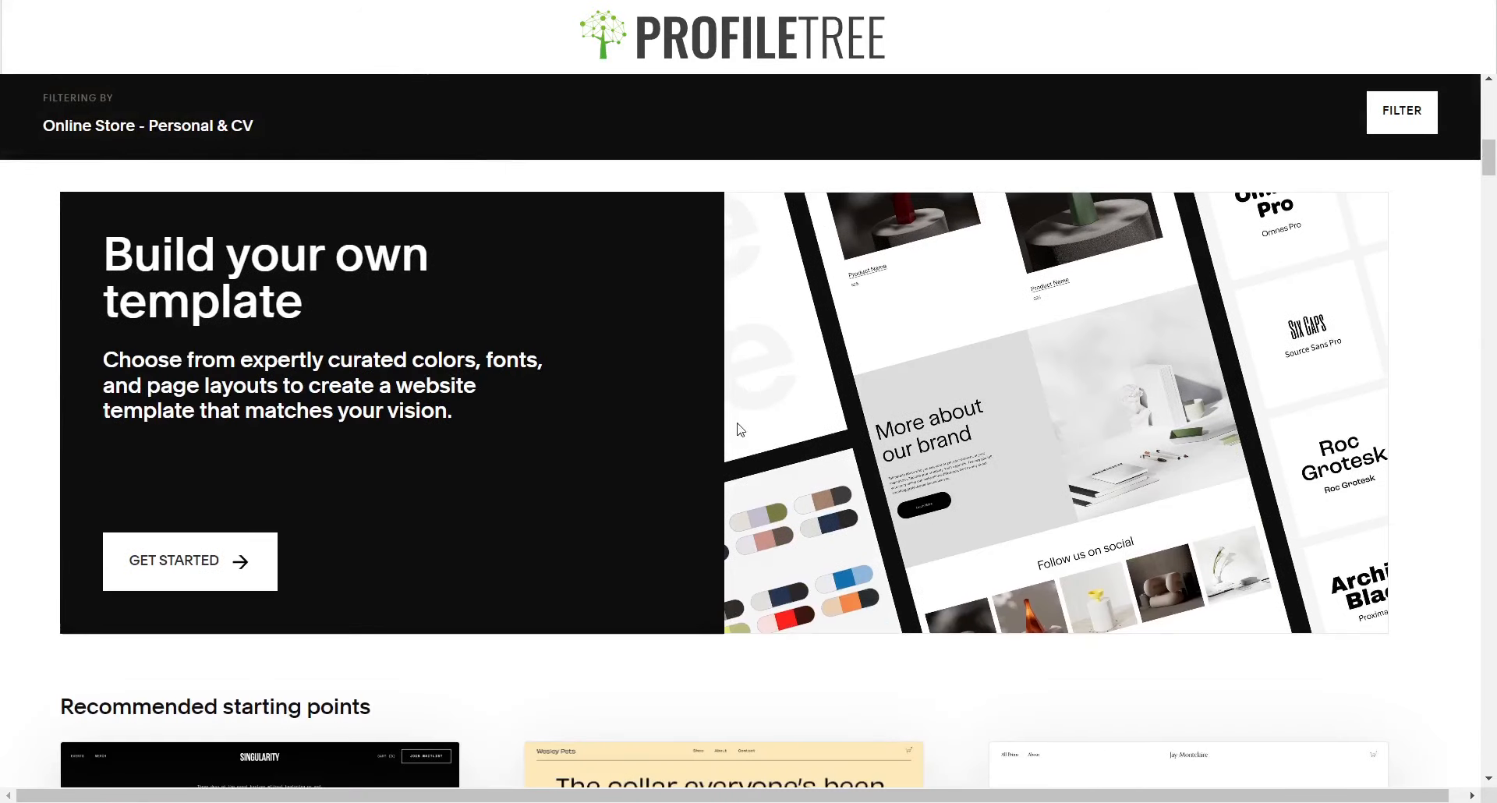
{"action": "scroll", "coordinate": [43, 301], "scroll_direction": "down", "scroll_amount": 7}
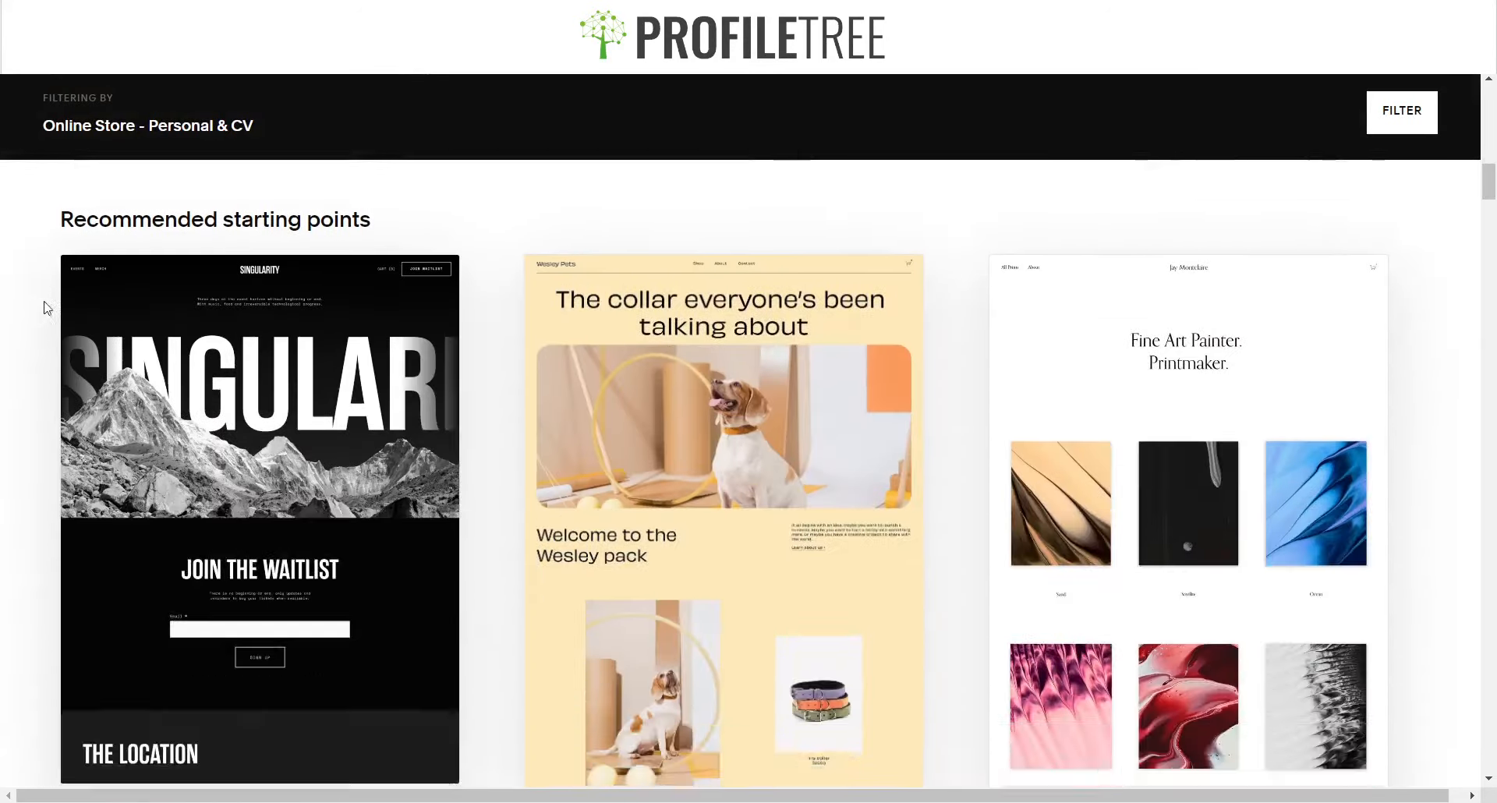
{"action": "scroll", "coordinate": [311, 278], "scroll_direction": "up", "scroll_amount": 7}
{"action": "scroll", "coordinate": [770, 301], "scroll_direction": "down", "scroll_amount": 5}
{"action": "scroll", "coordinate": [518, 345], "scroll_direction": "up", "scroll_amount": 6}
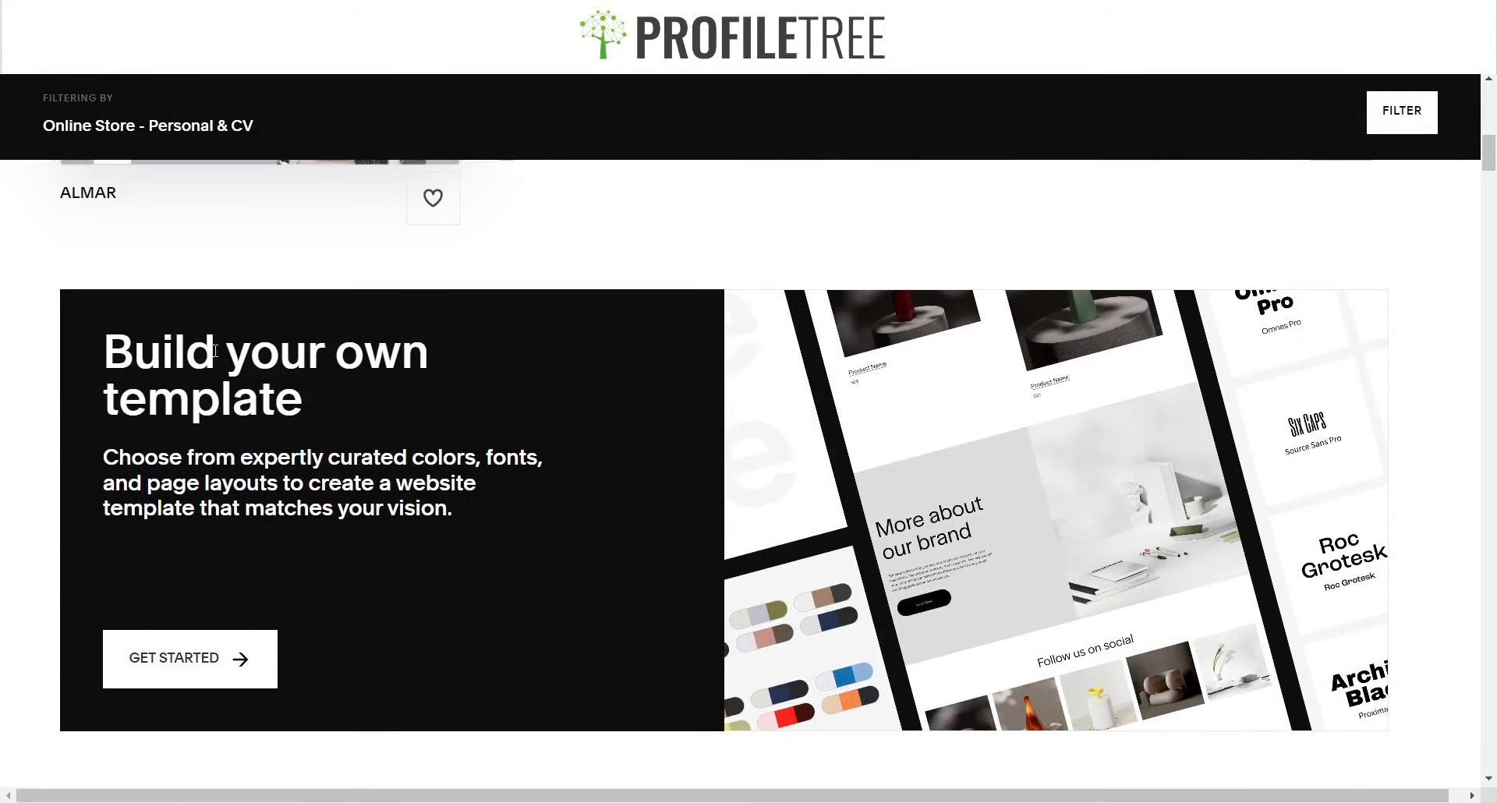
{"action": "left_click", "coordinate": [239, 659]}
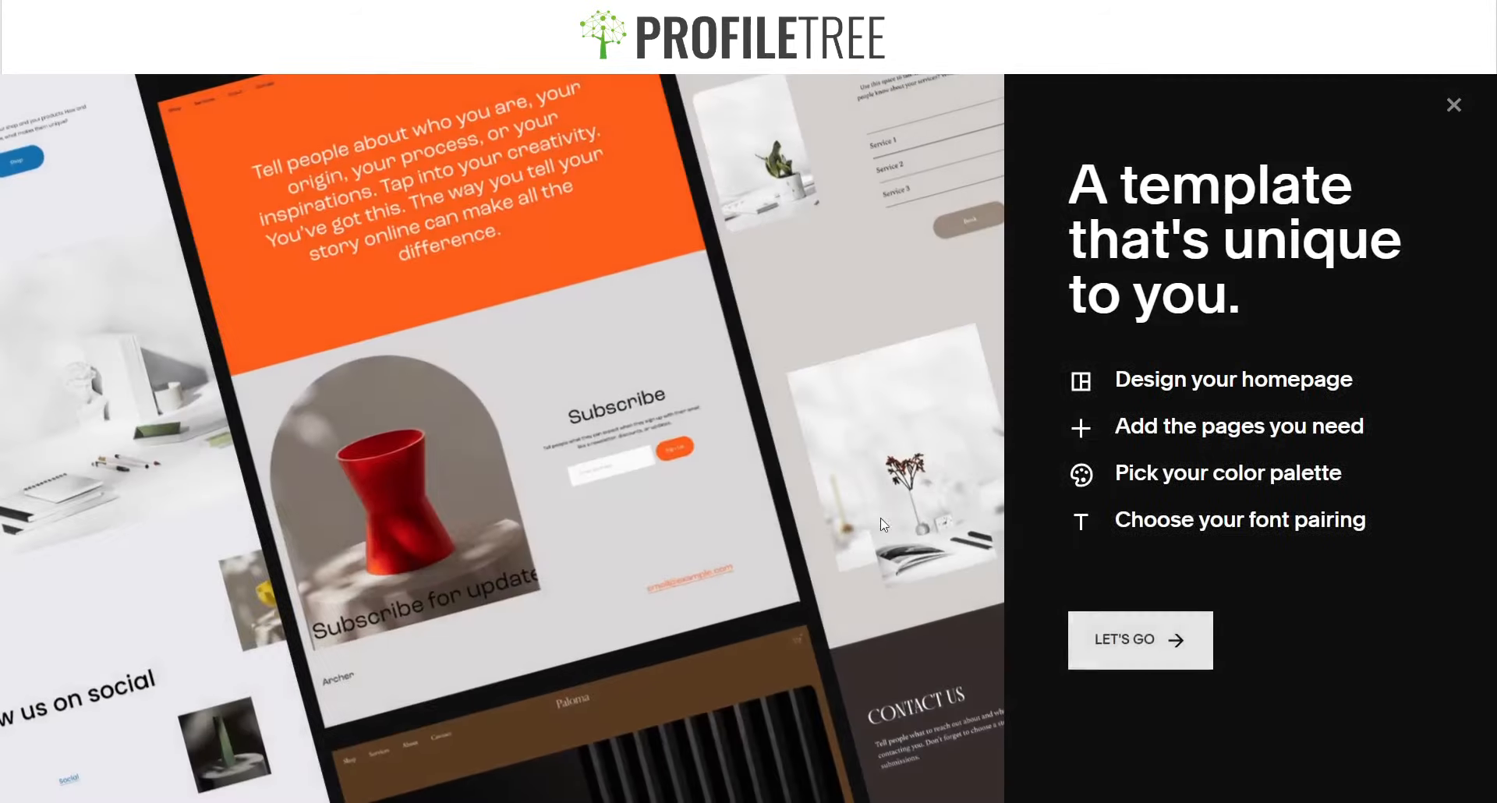
{"action": "left_click", "coordinate": [1122, 651]}
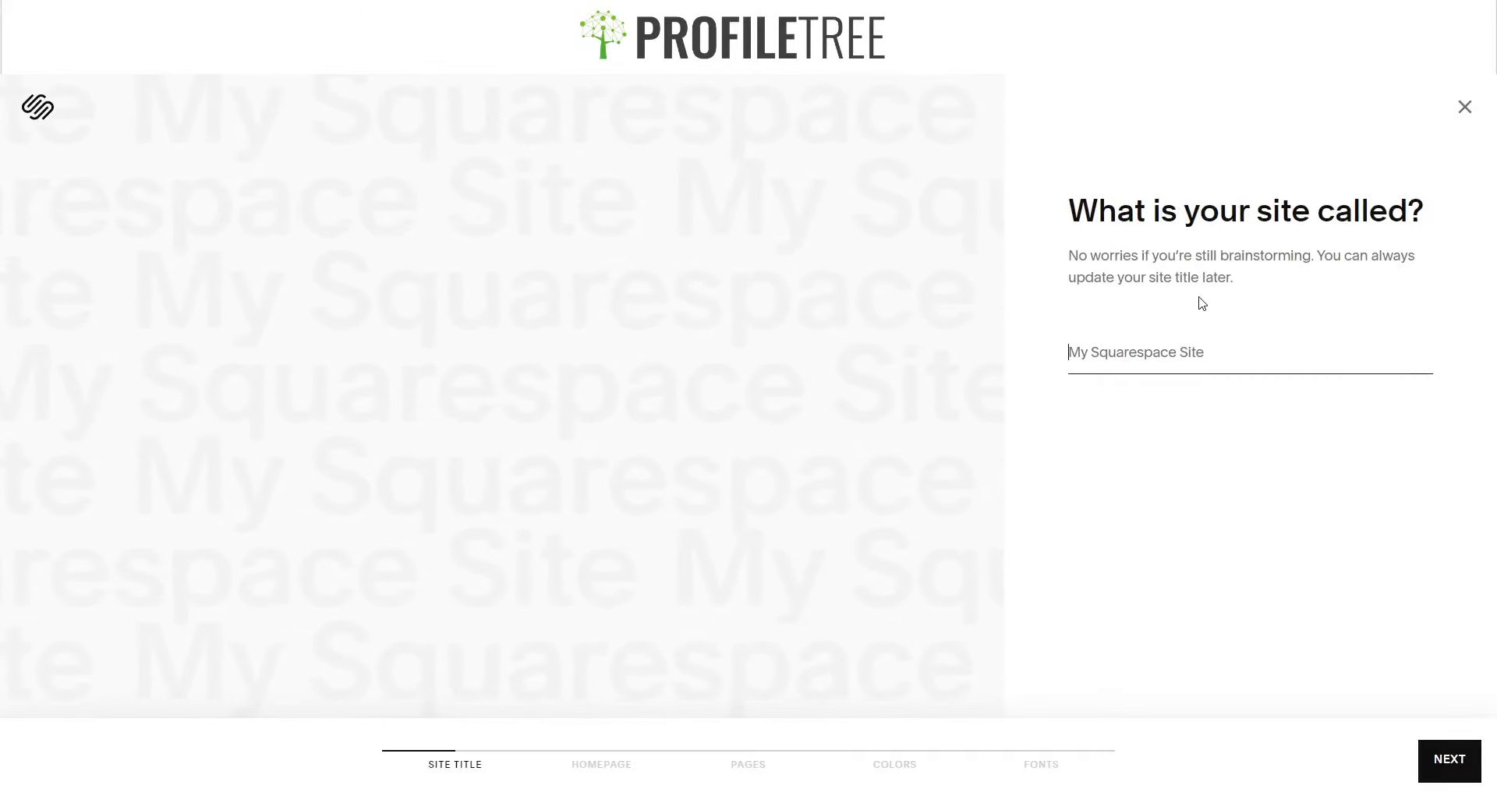
{"action": "type", "text": "ProfileTree Clothing"}
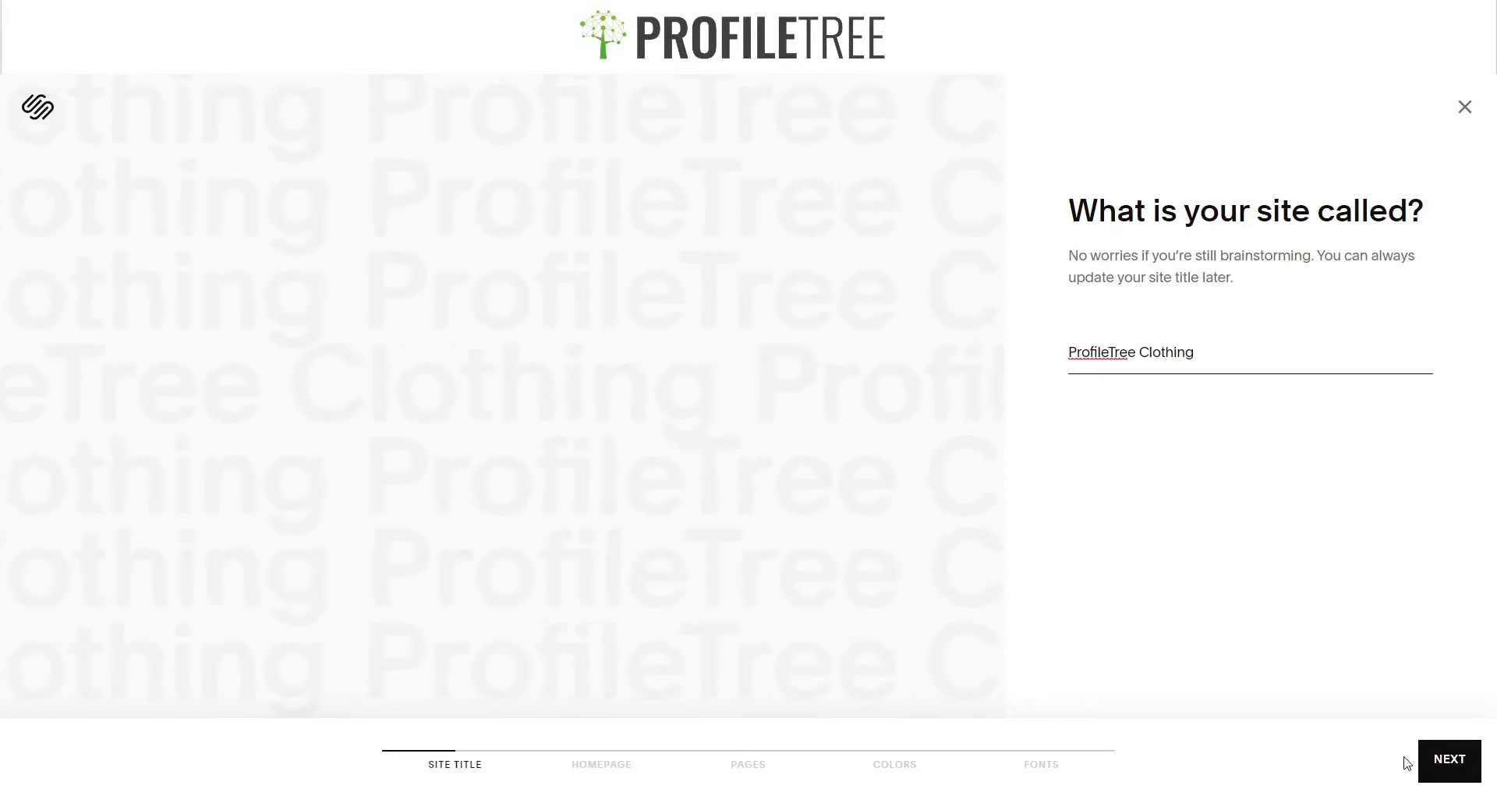
{"action": "left_click", "coordinate": [1445, 759]}
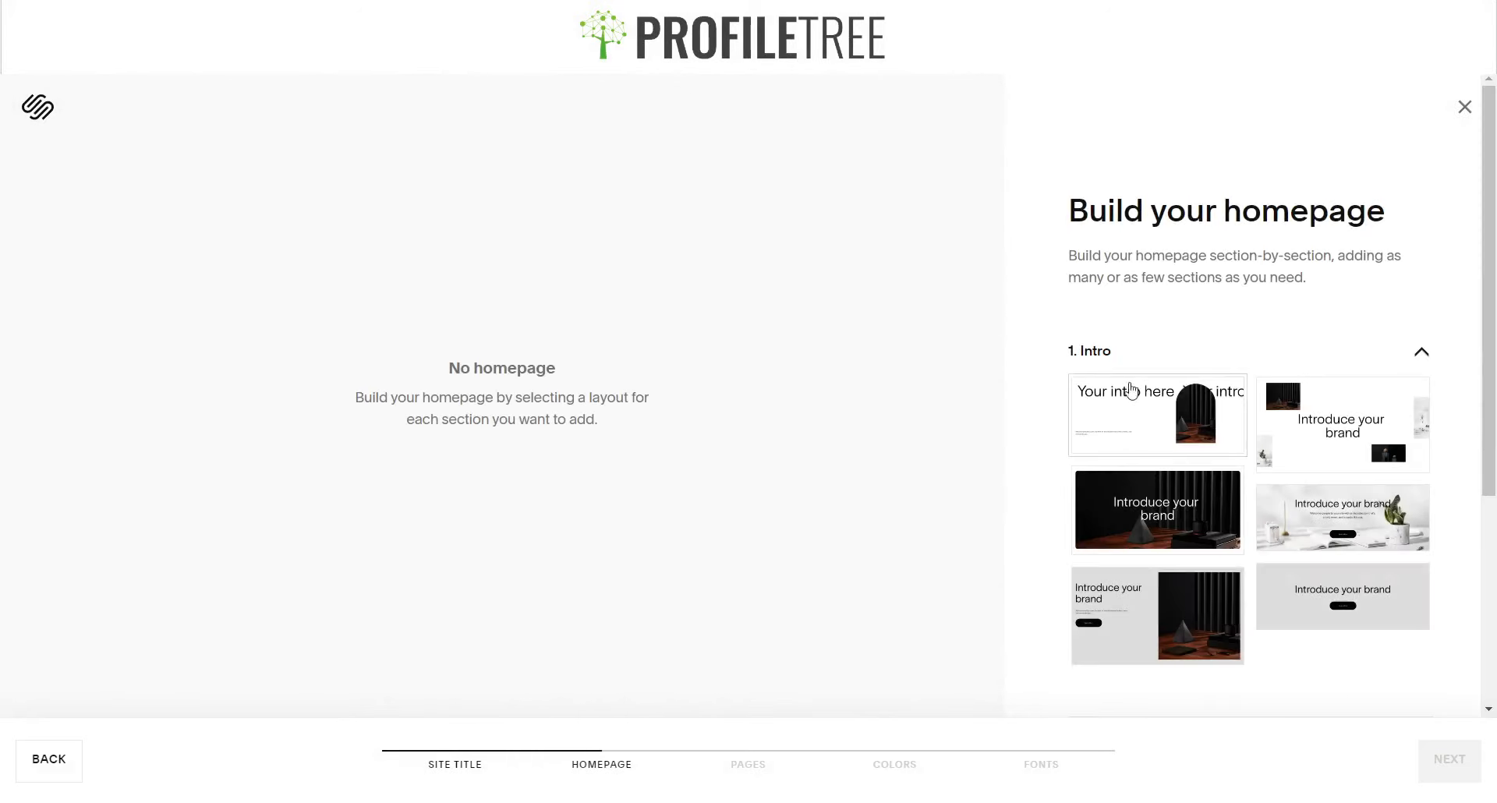
Add the scrolling-text intro with the arched image and the wavy "Our Products" featured selling section to the homepage.
{"action": "left_click", "coordinate": [1131, 424]}
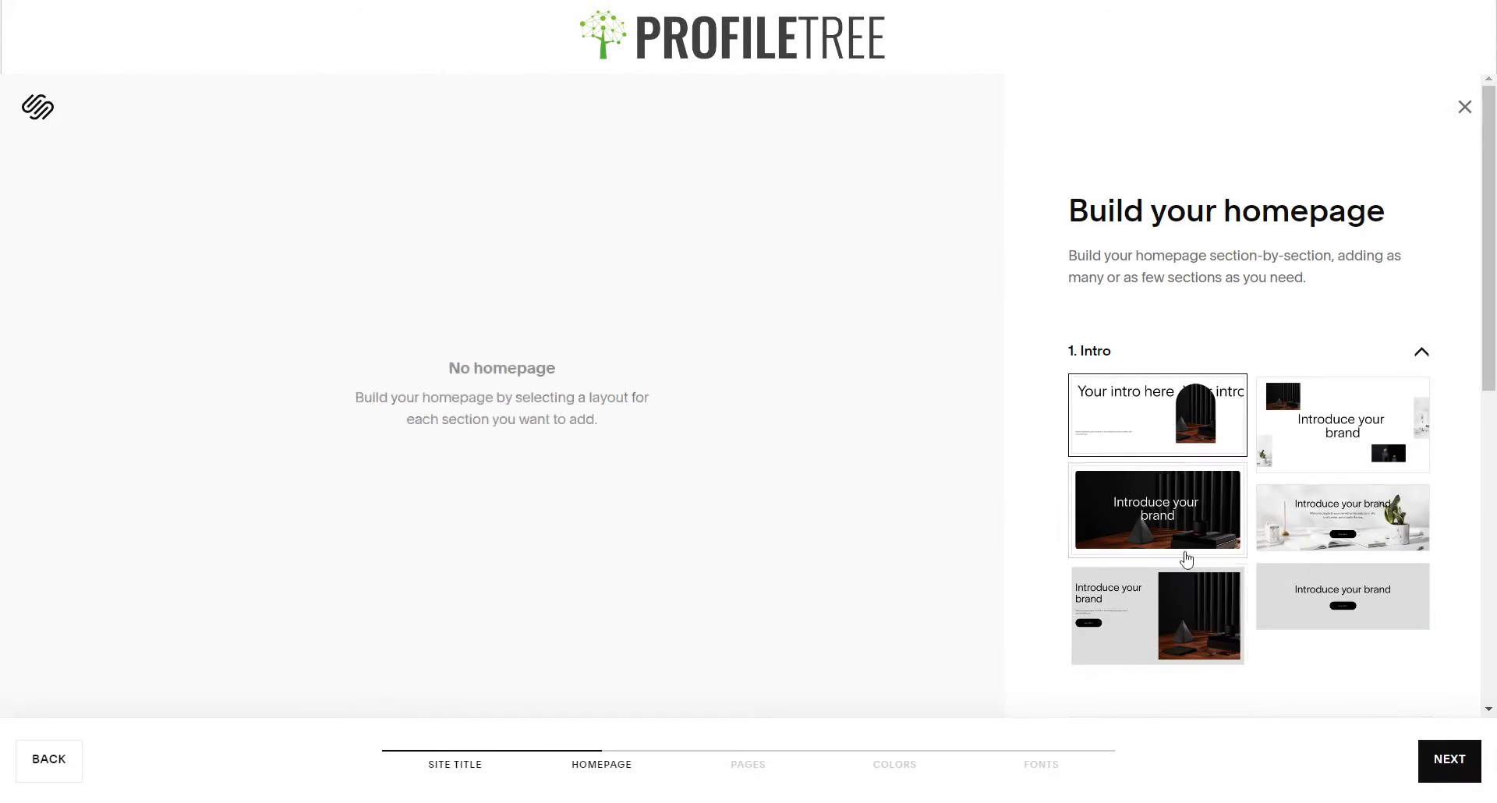
{"action": "scroll", "coordinate": [1186, 560], "scroll_direction": "down", "scroll_amount": 1}
{"action": "scroll", "coordinate": [1161, 585], "scroll_direction": "down", "scroll_amount": 3}
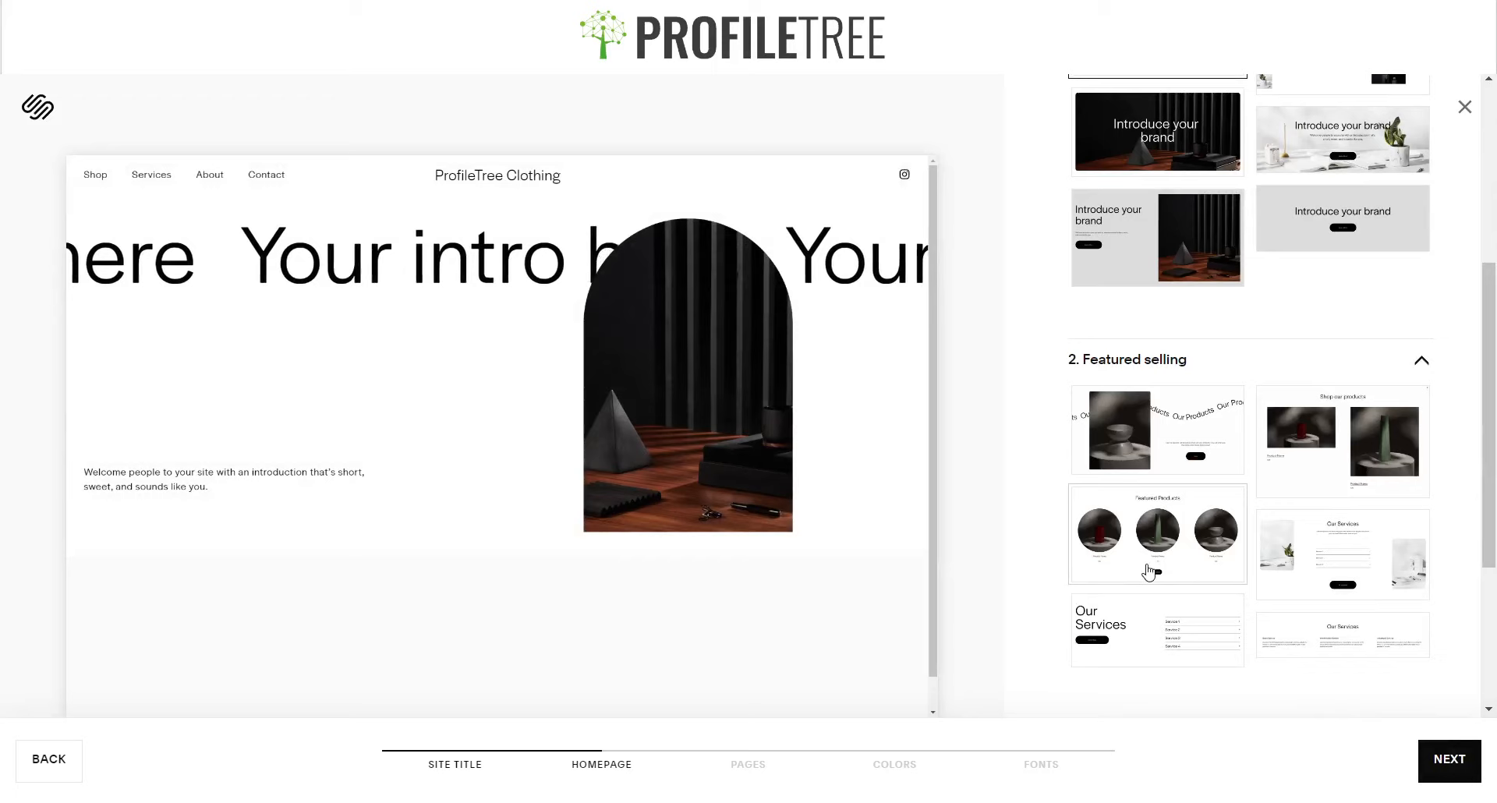
{"action": "left_click", "coordinate": [1185, 451]}
Add the "More about our brand" section with the wide plant banner and the wavy "Follow us on social" section with shaped images.
{"action": "scroll", "coordinate": [1286, 552], "scroll_direction": "down", "scroll_amount": 1}
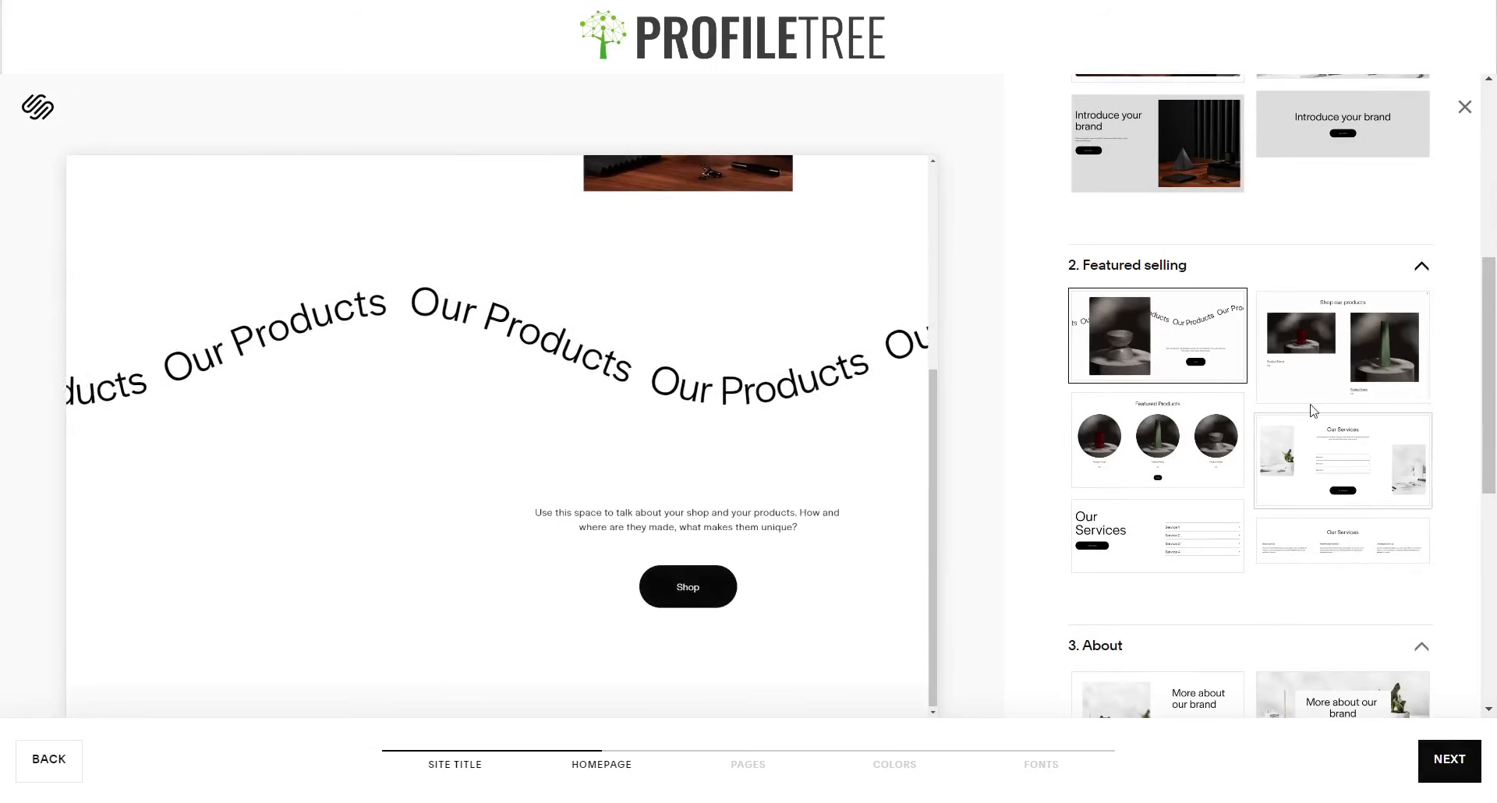
{"action": "scroll", "coordinate": [1232, 608], "scroll_direction": "down", "scroll_amount": 6}
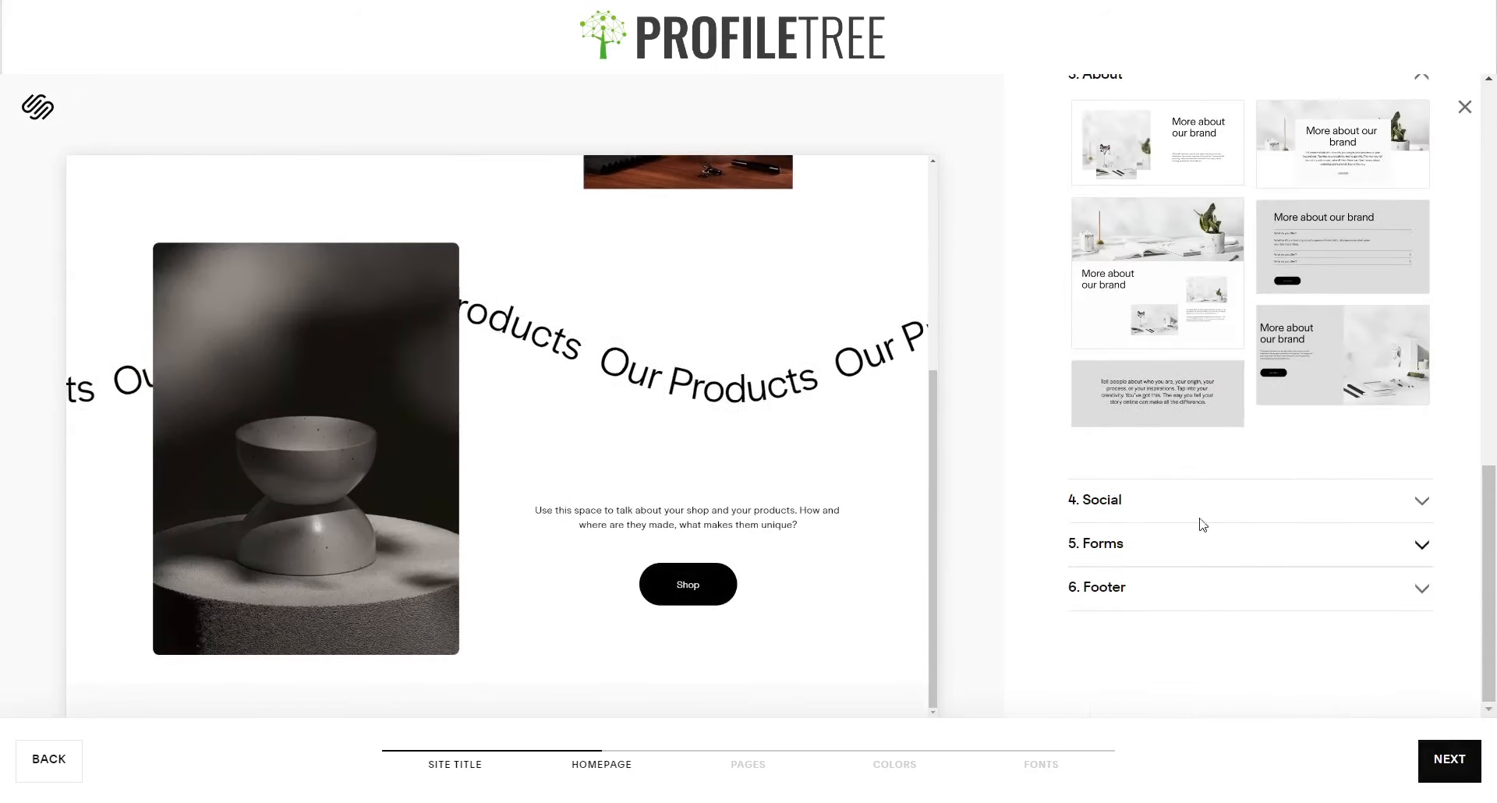
{"action": "scroll", "coordinate": [1116, 543], "scroll_direction": "up", "scroll_amount": 2}
{"action": "left_click", "coordinate": [1092, 534]}
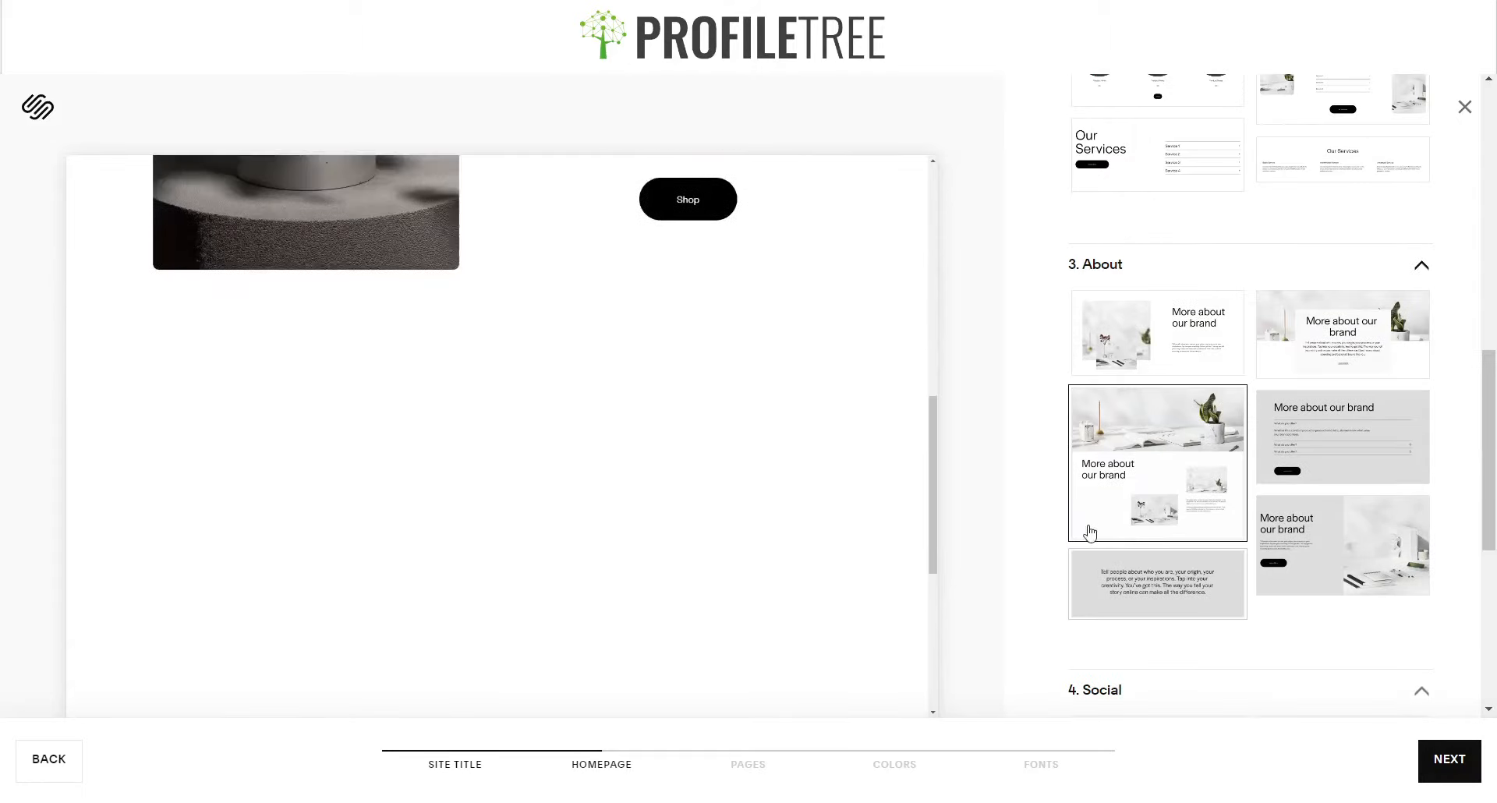
{"action": "scroll", "coordinate": [1177, 548], "scroll_direction": "down", "scroll_amount": 3}
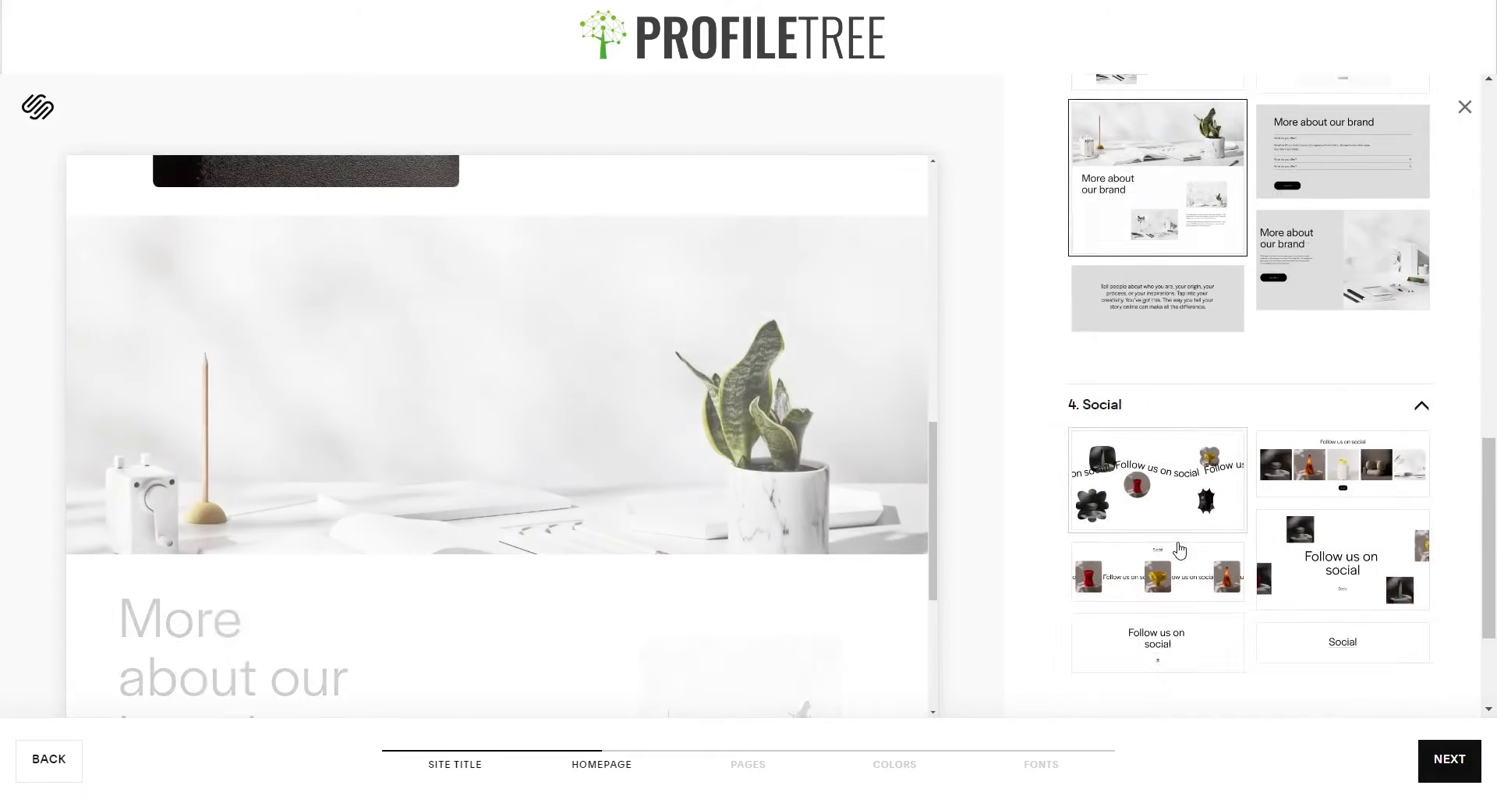
{"action": "scroll", "coordinate": [1179, 551], "scroll_direction": "down", "scroll_amount": 2}
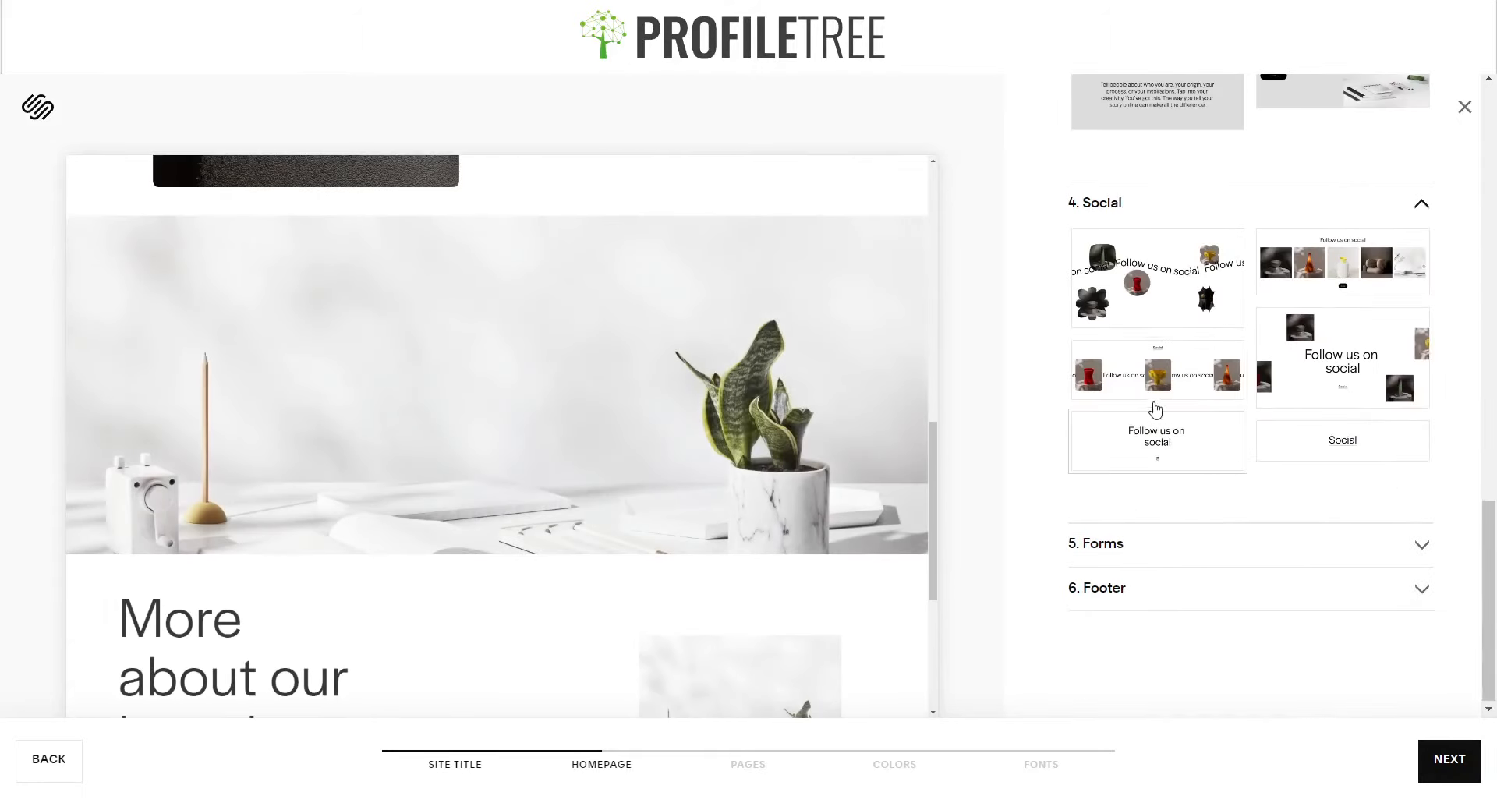
{"action": "left_click", "coordinate": [1207, 514]}
Add the Subscribe form with the arched red vase image and the footer with an image beside the site title, and continue to the pages.
{"action": "scroll", "coordinate": [1185, 569], "scroll_direction": "down", "scroll_amount": 4}
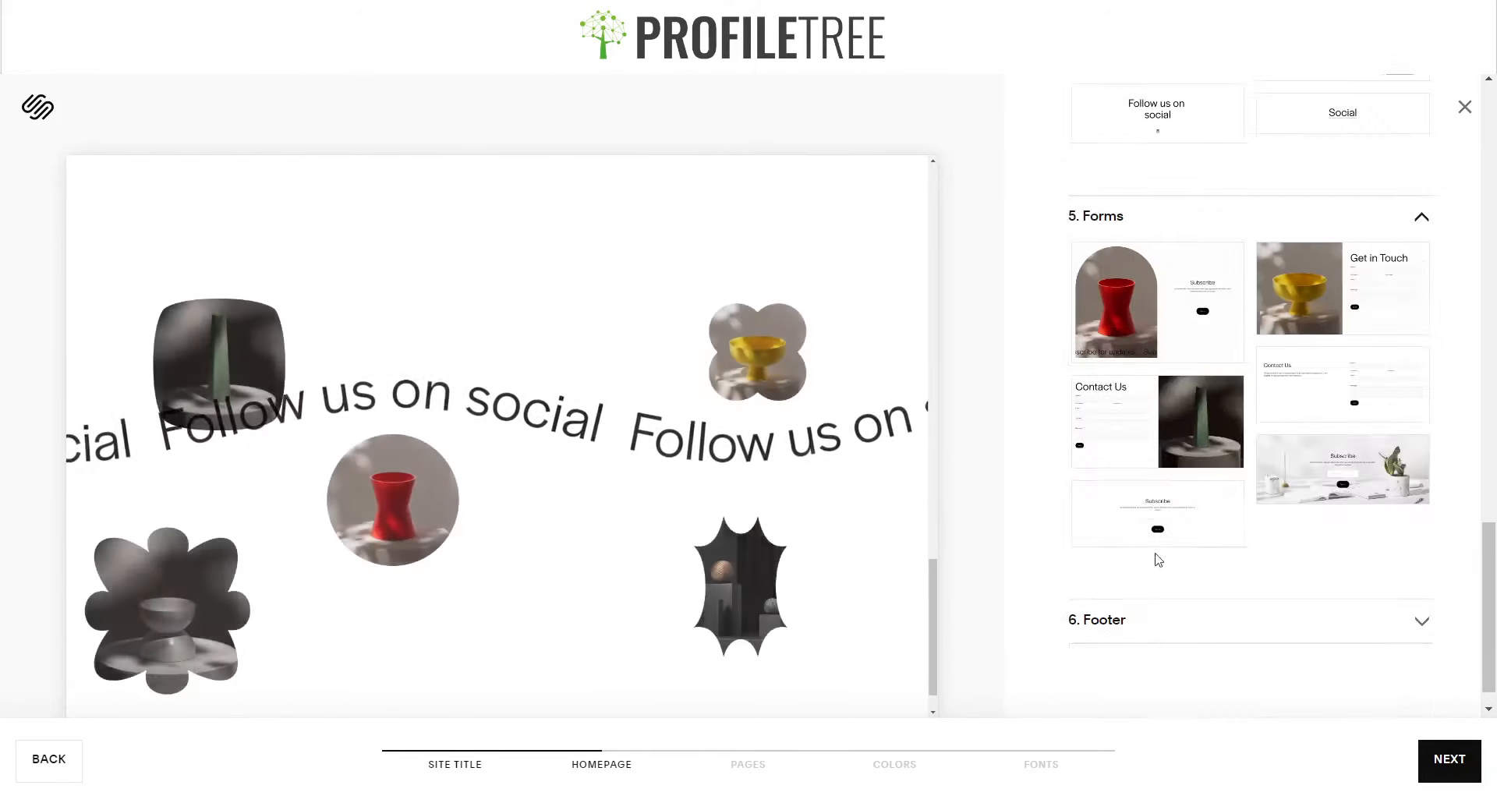
{"action": "left_click", "coordinate": [1130, 312]}
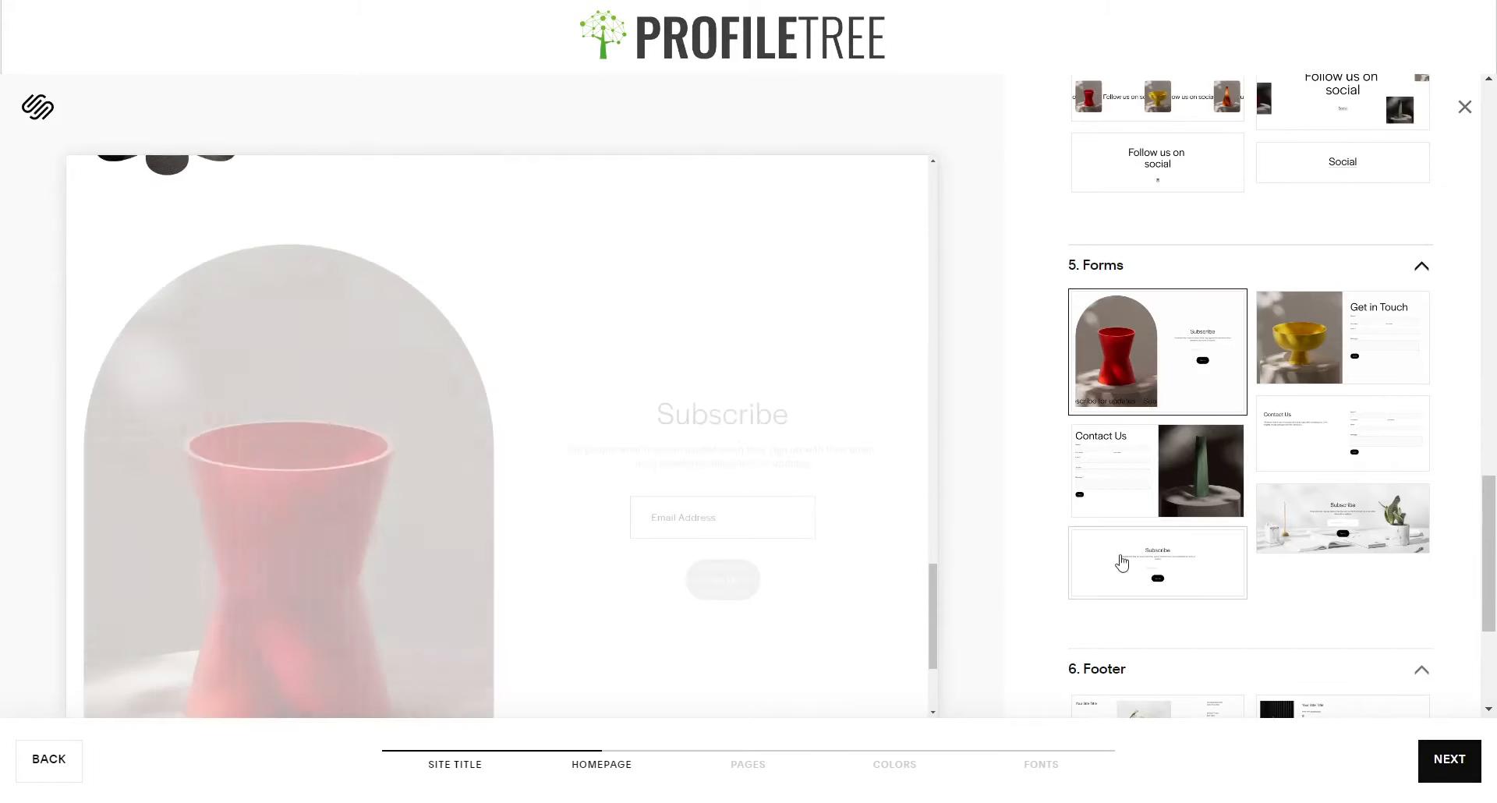
{"action": "scroll", "coordinate": [1162, 546], "scroll_direction": "down", "scroll_amount": 3}
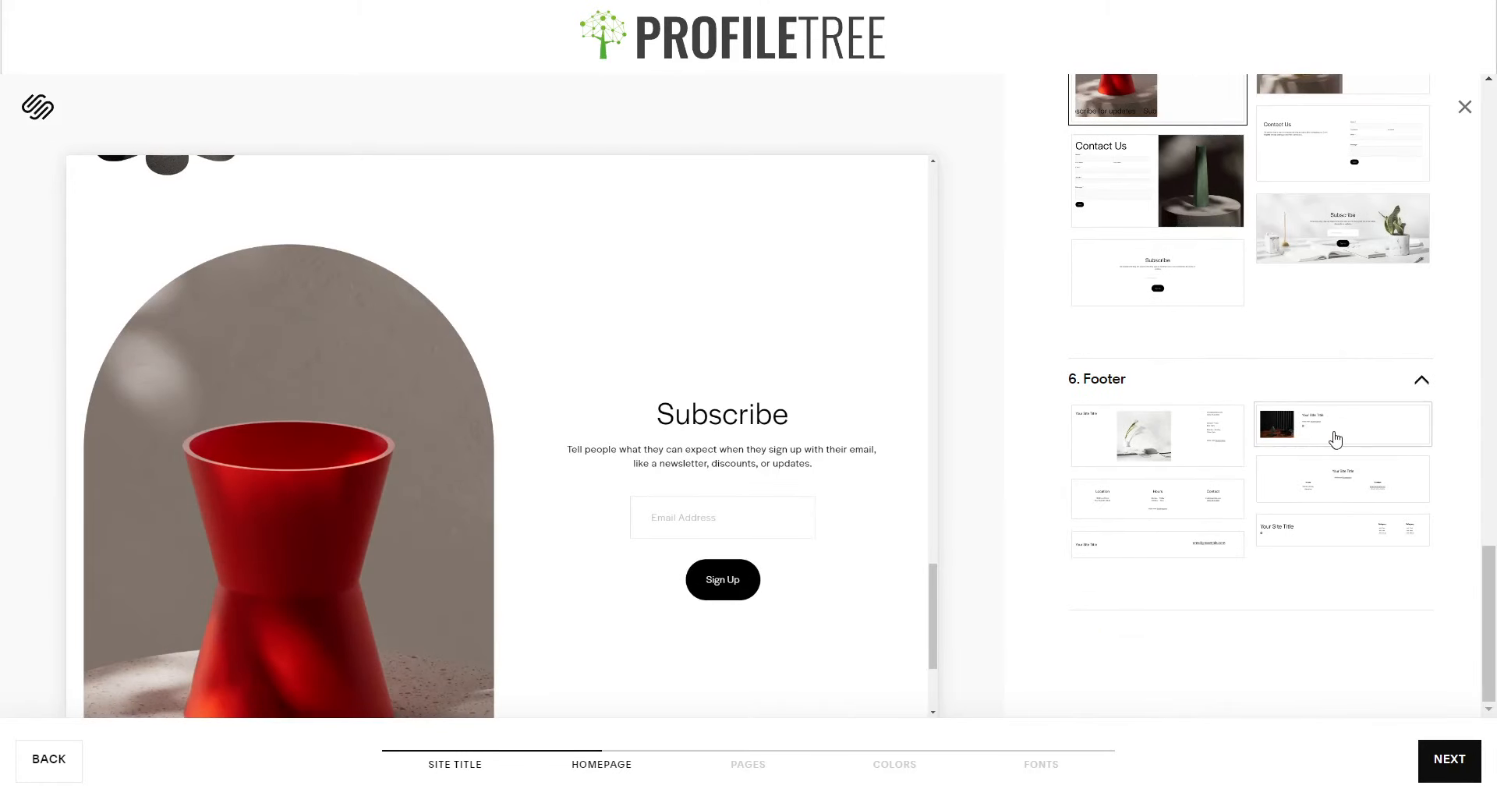
{"action": "left_click", "coordinate": [1336, 439]}
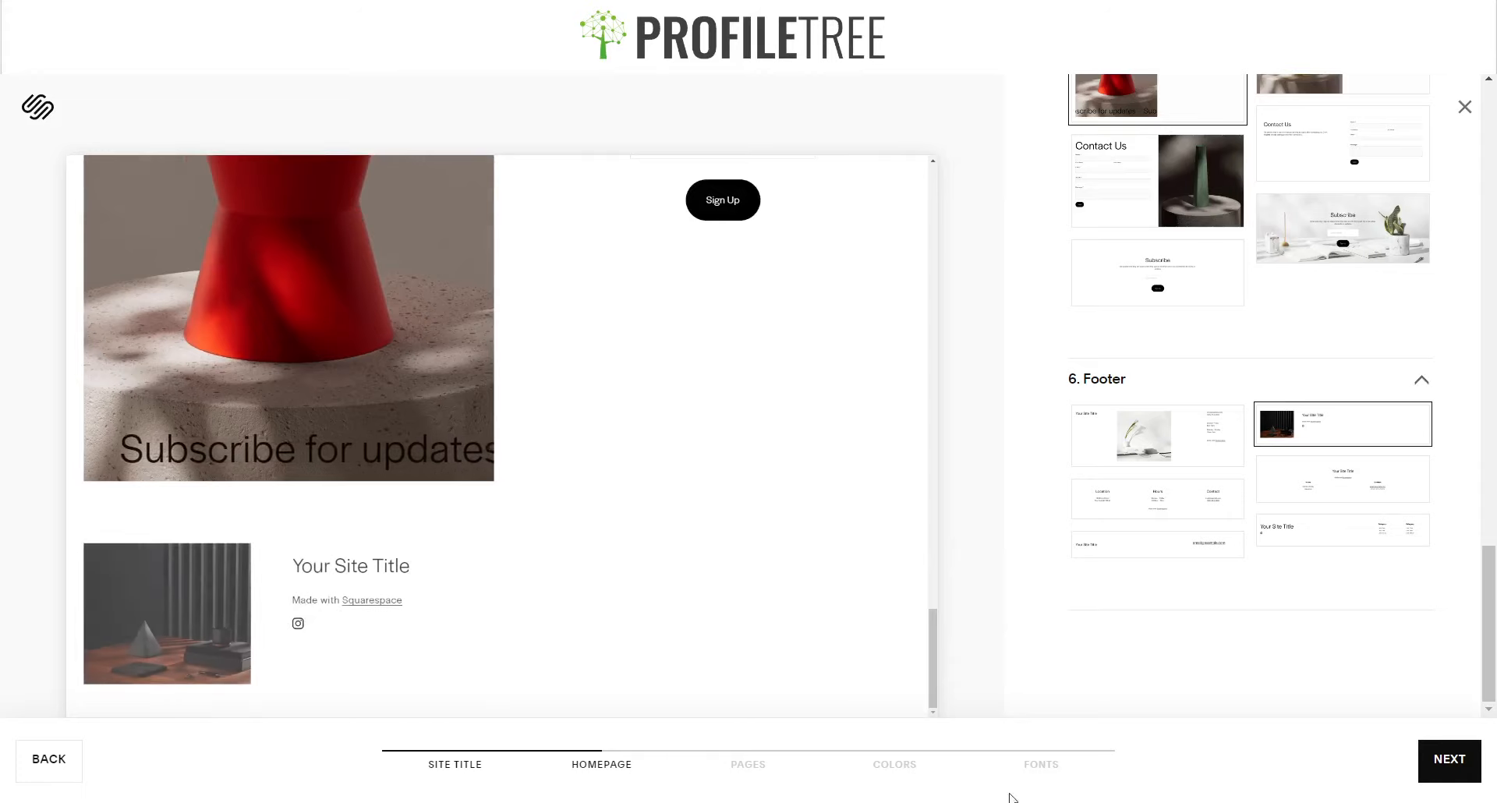
{"action": "left_click", "coordinate": [1434, 771]}
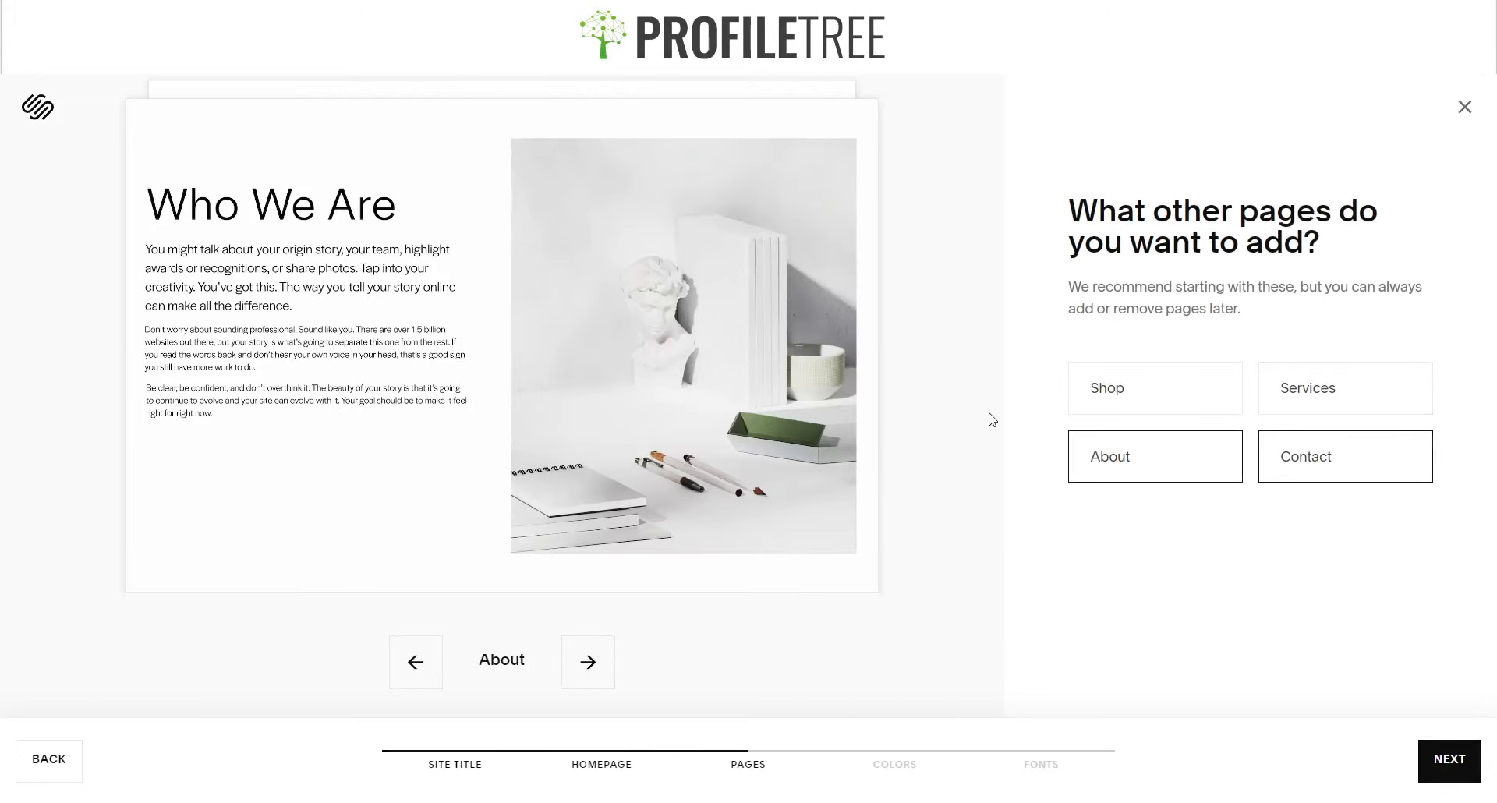
Add the Shop and Services pages to the site and apply the blue Monochromatic color palette.
{"action": "left_click", "coordinate": [1186, 399]}
{"action": "left_click", "coordinate": [1320, 395]}
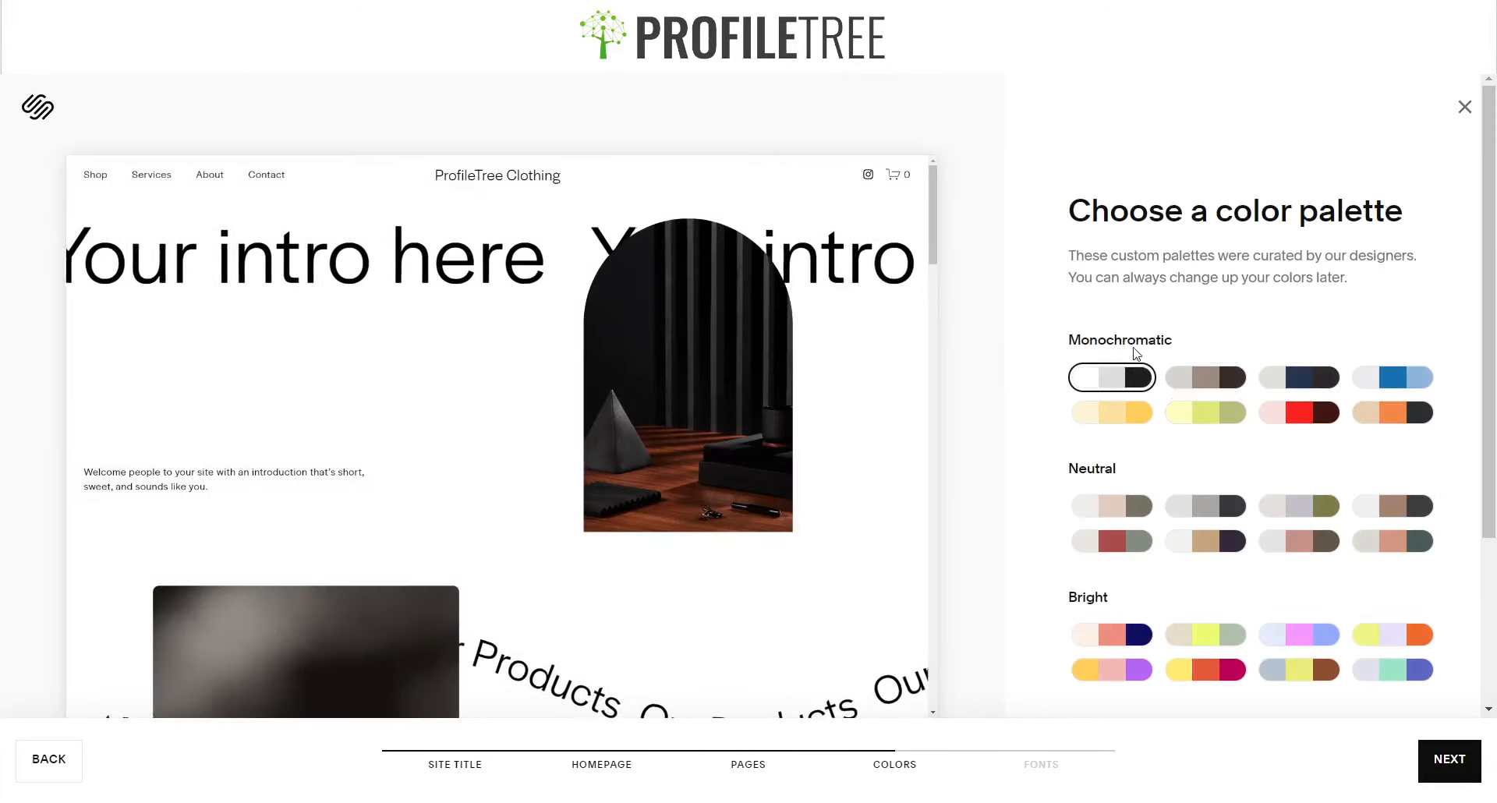
{"action": "left_click", "coordinate": [1363, 390]}
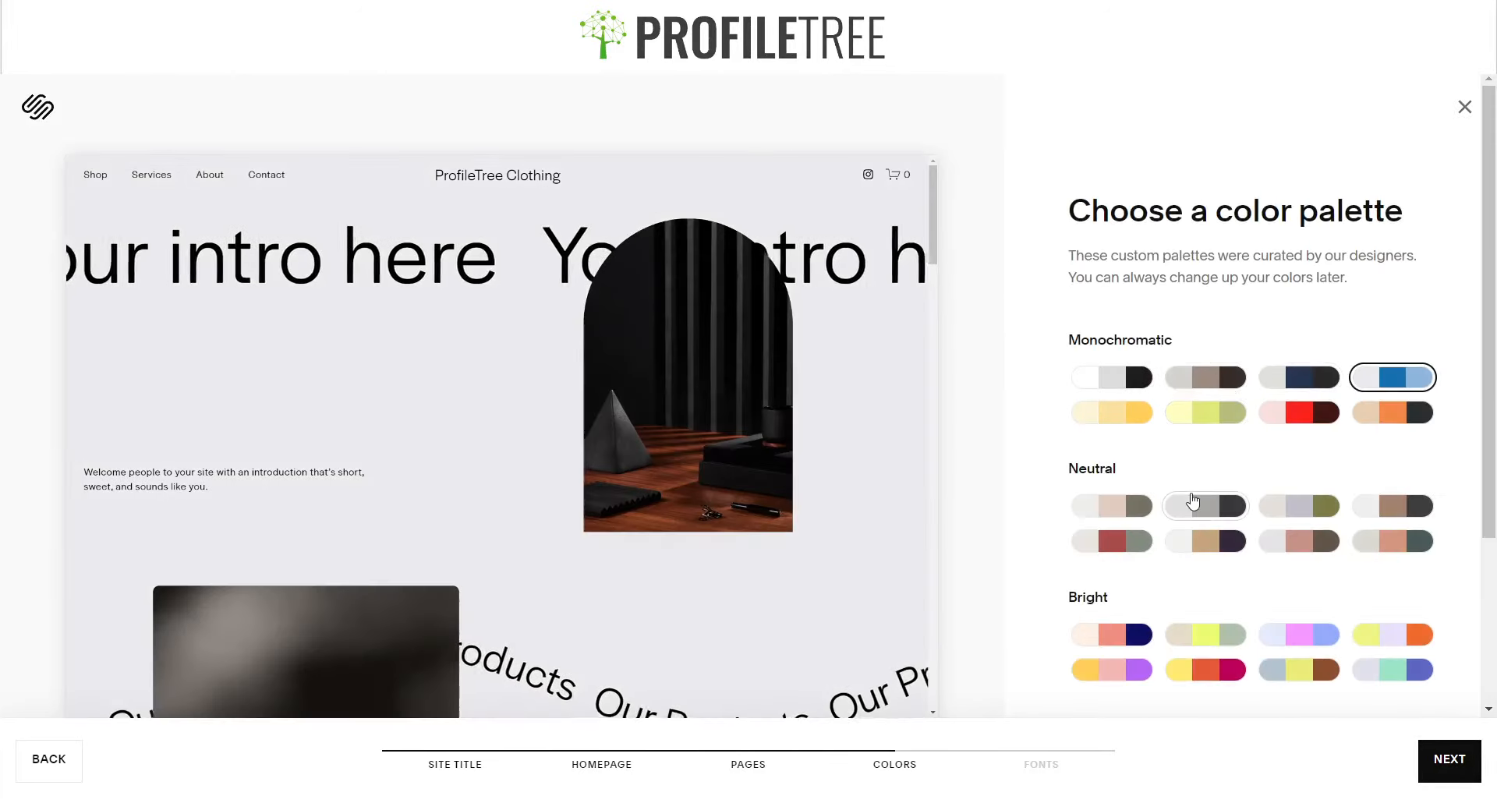
{"action": "scroll", "coordinate": [1209, 495], "scroll_direction": "down", "scroll_amount": 3}
{"action": "left_click", "coordinate": [1207, 399]}
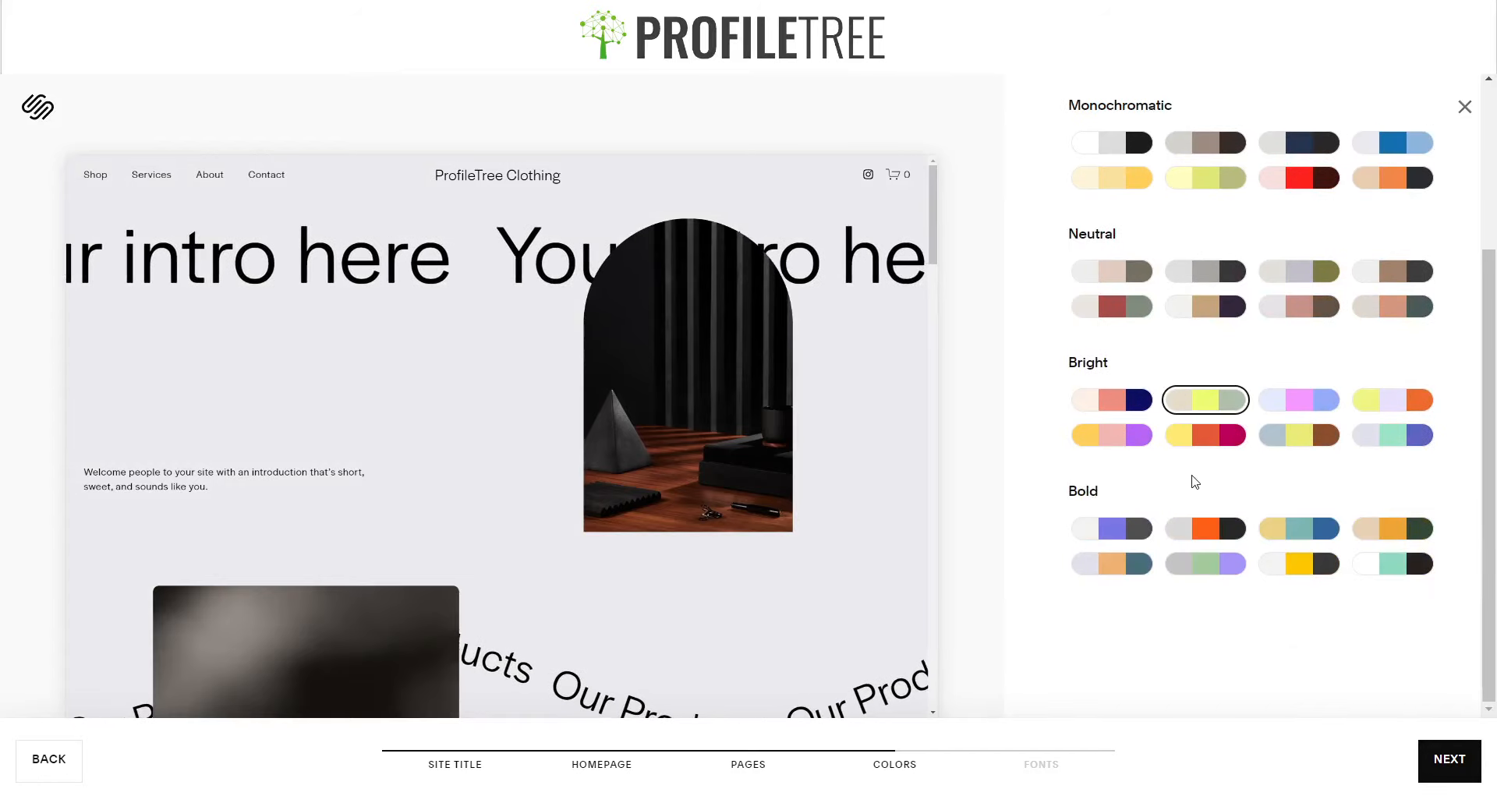
{"action": "scroll", "coordinate": [1229, 361], "scroll_direction": "up", "scroll_amount": 3}
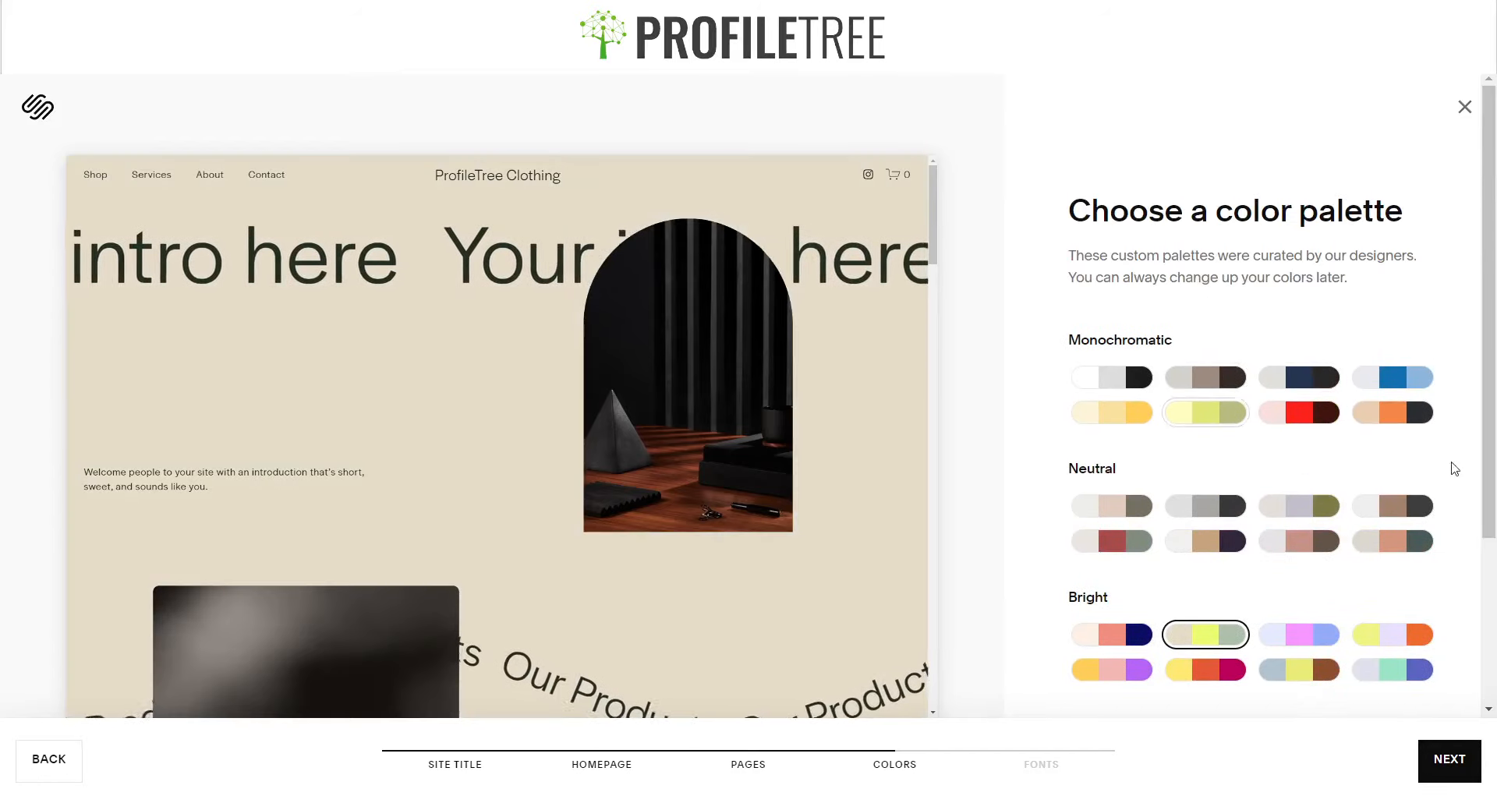
{"action": "left_click", "coordinate": [1392, 377]}
{"action": "scroll", "coordinate": [1326, 646], "scroll_direction": "down", "scroll_amount": 3}
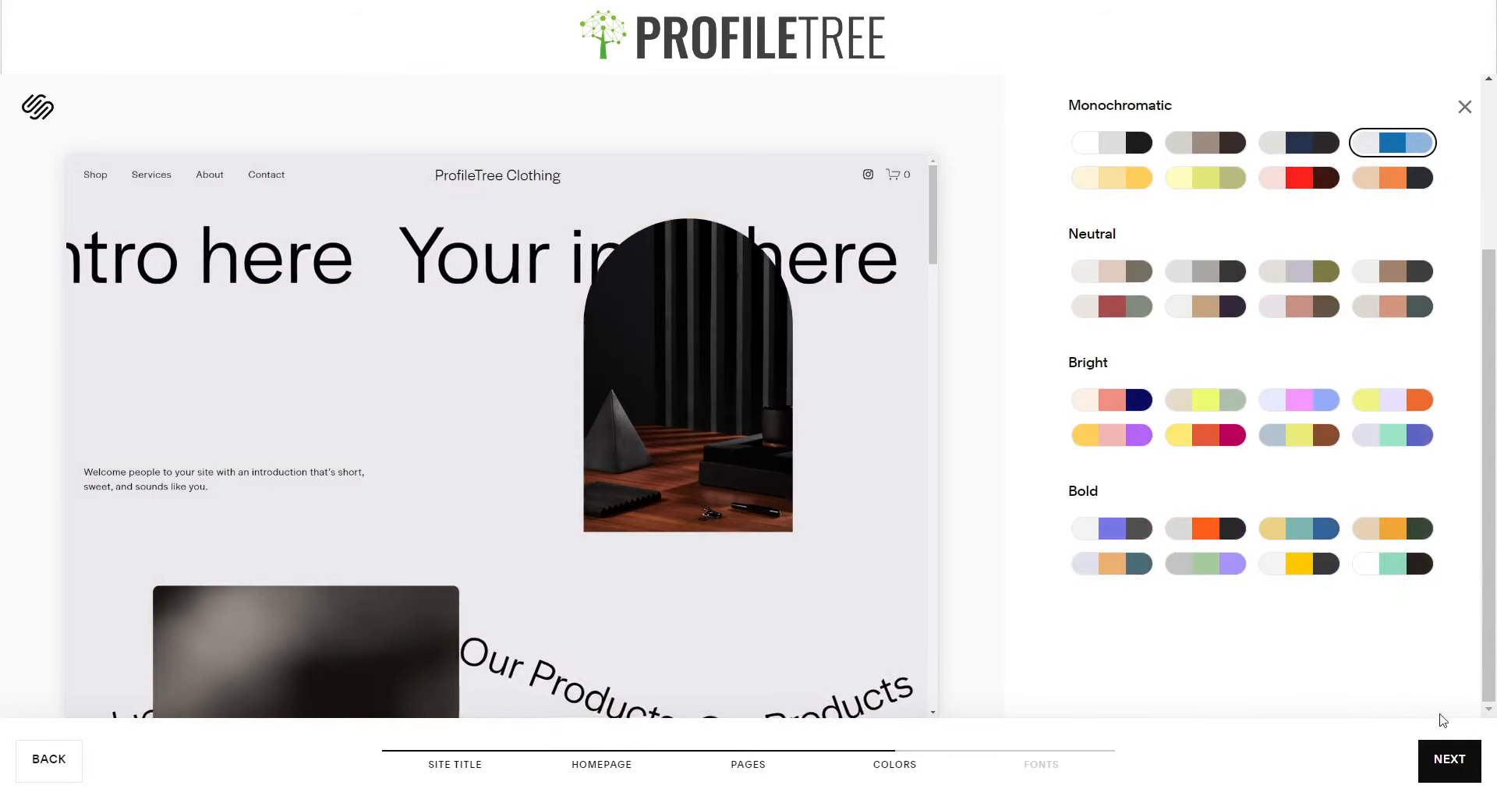
{"action": "left_click", "coordinate": [1448, 759]}
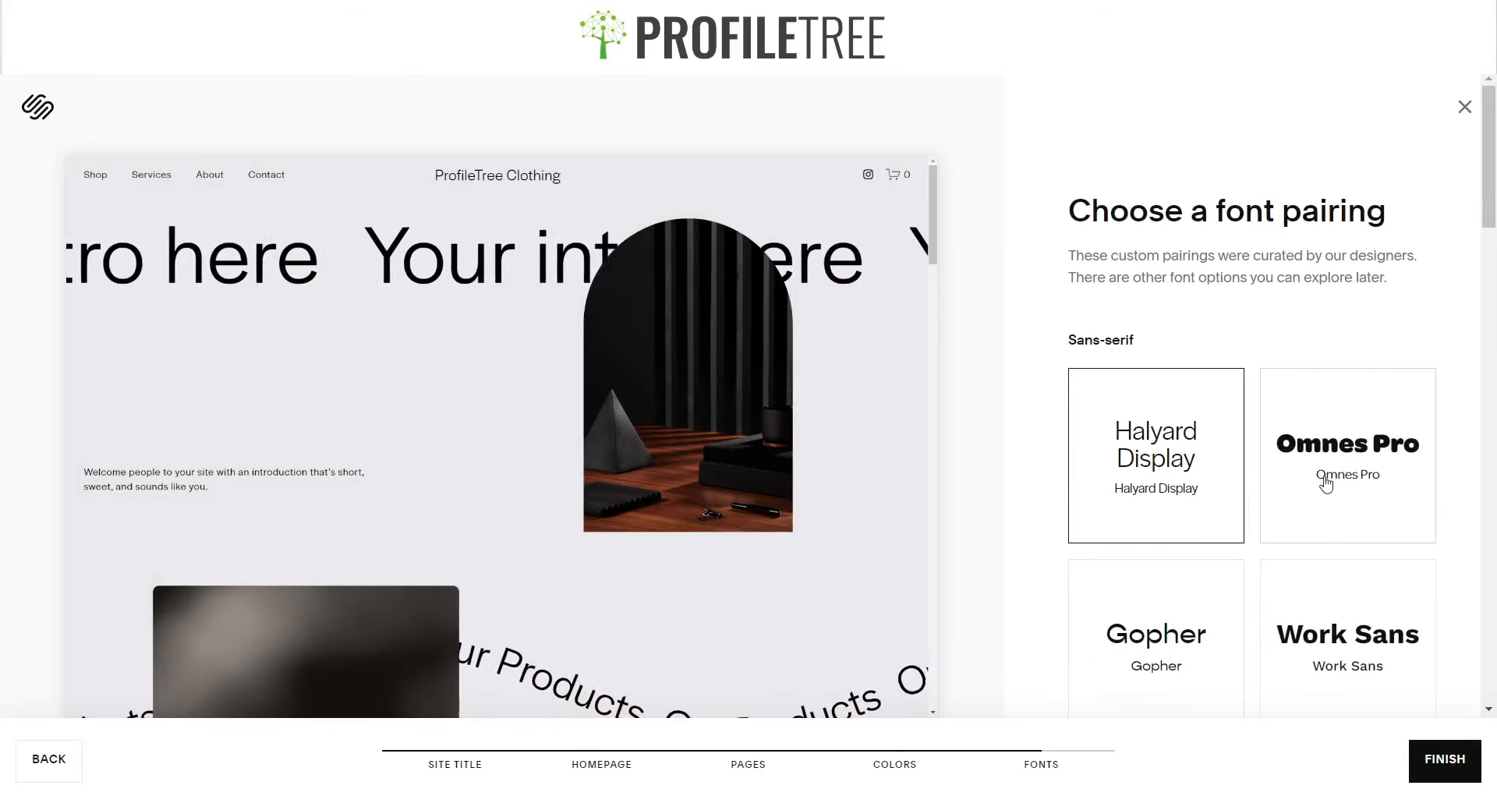
Choose the Omnes Pro font pairing, finish the template and go through the welcome introduction into the site dashboard.
{"action": "left_click", "coordinate": [1326, 483]}
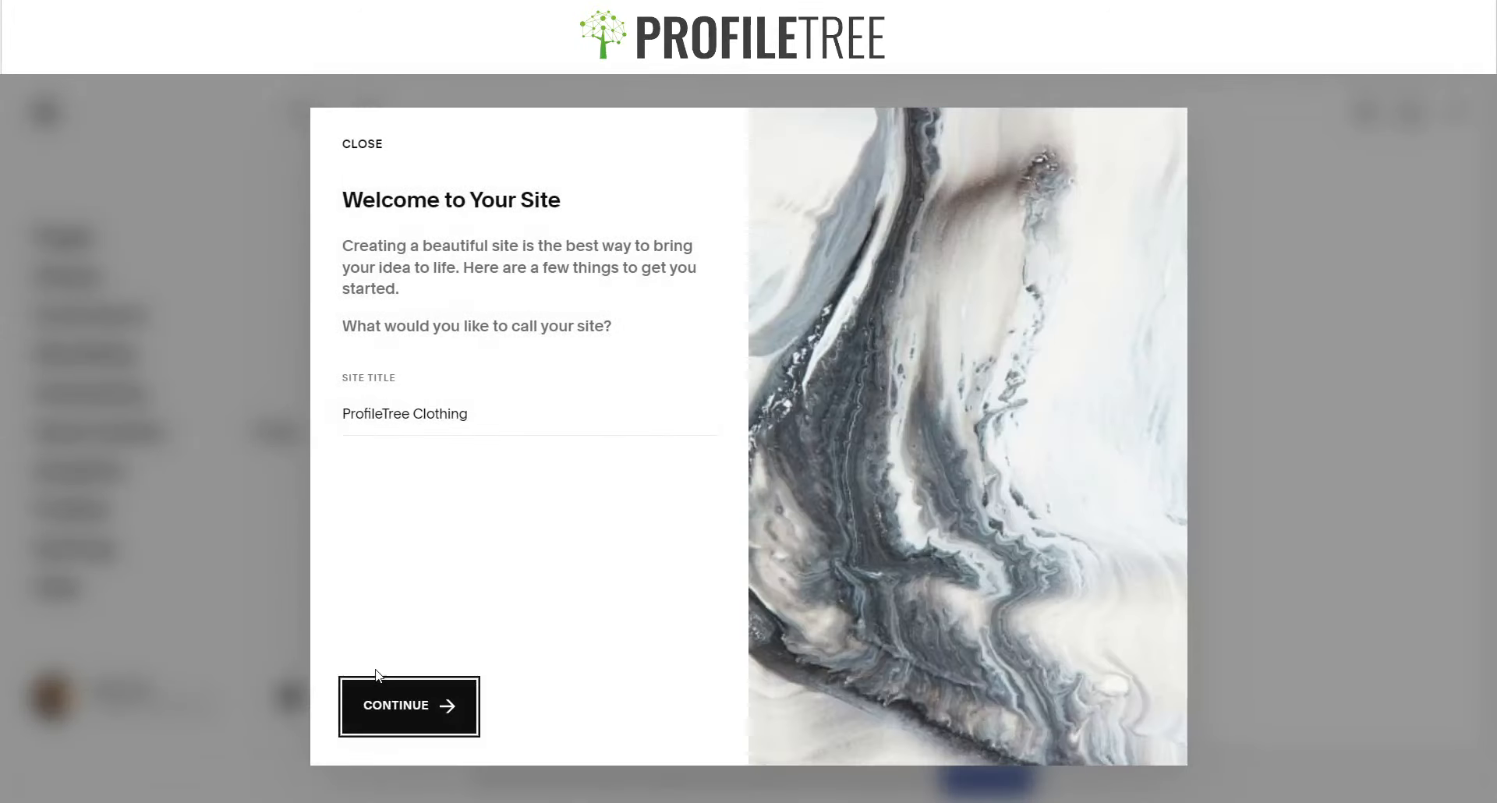
{"action": "left_click", "coordinate": [405, 714]}
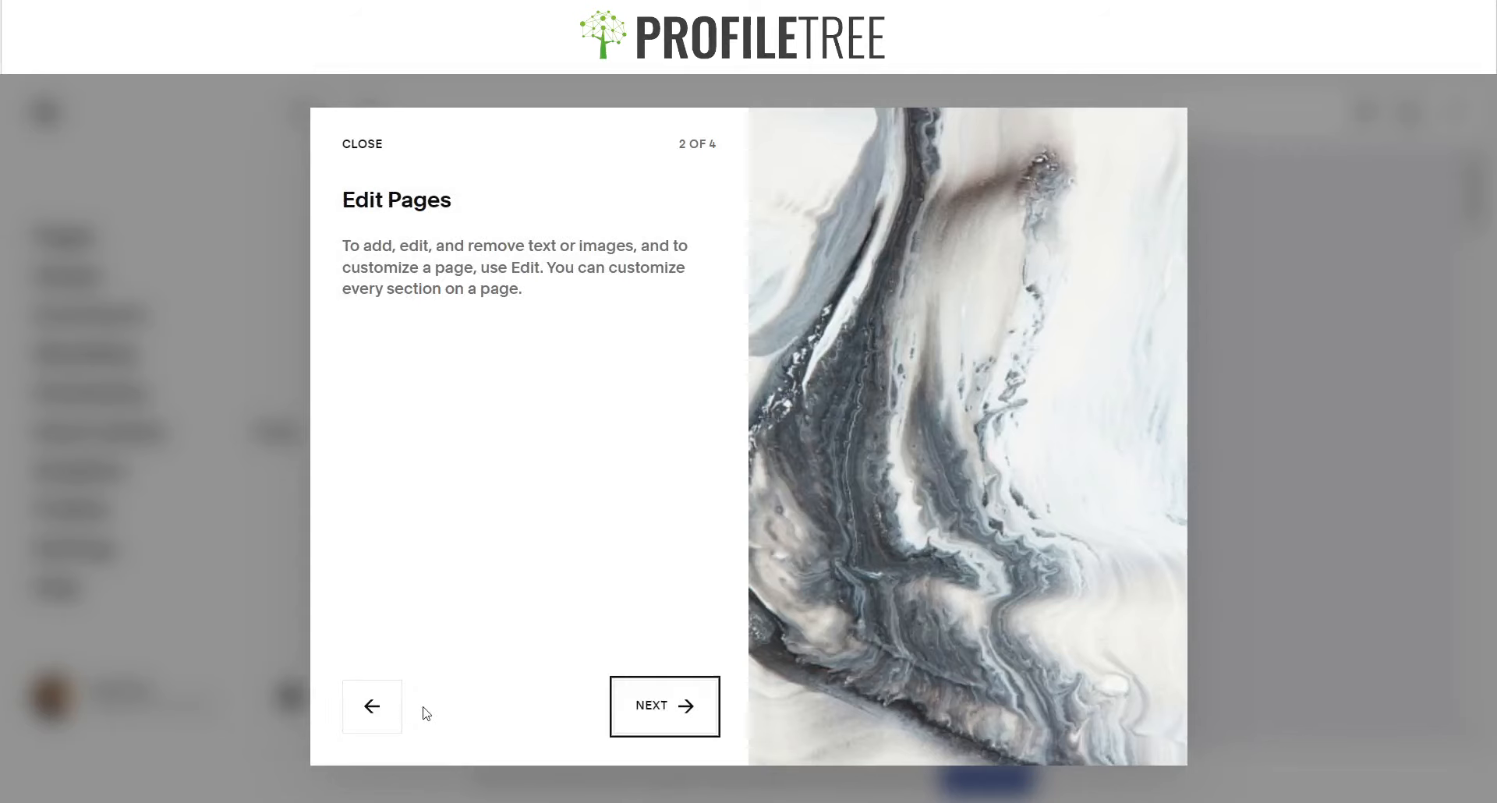
{"action": "left_click", "coordinate": [636, 711]}
{"action": "left_click", "coordinate": [644, 709]}
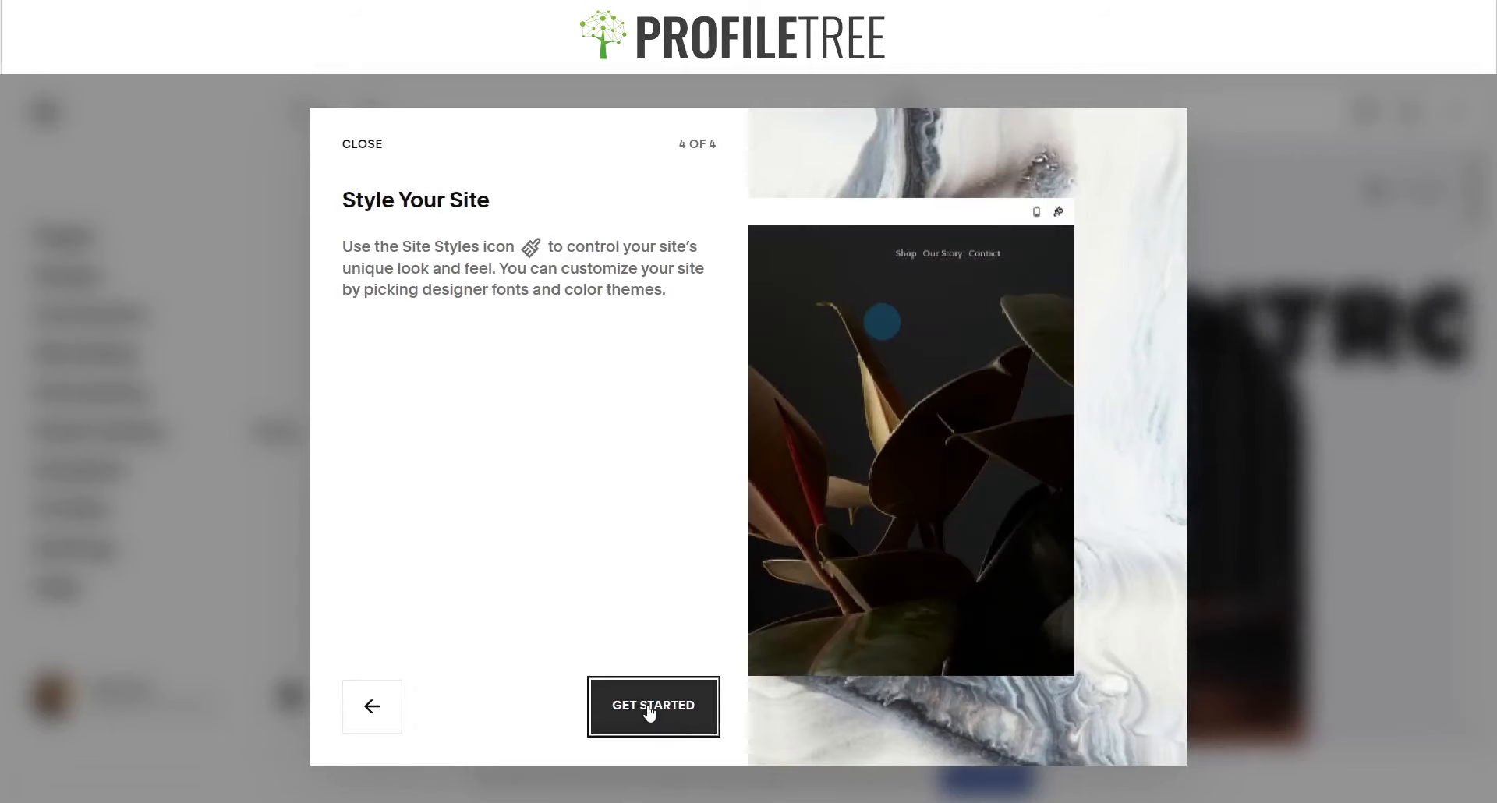
{"action": "left_click", "coordinate": [650, 706]}
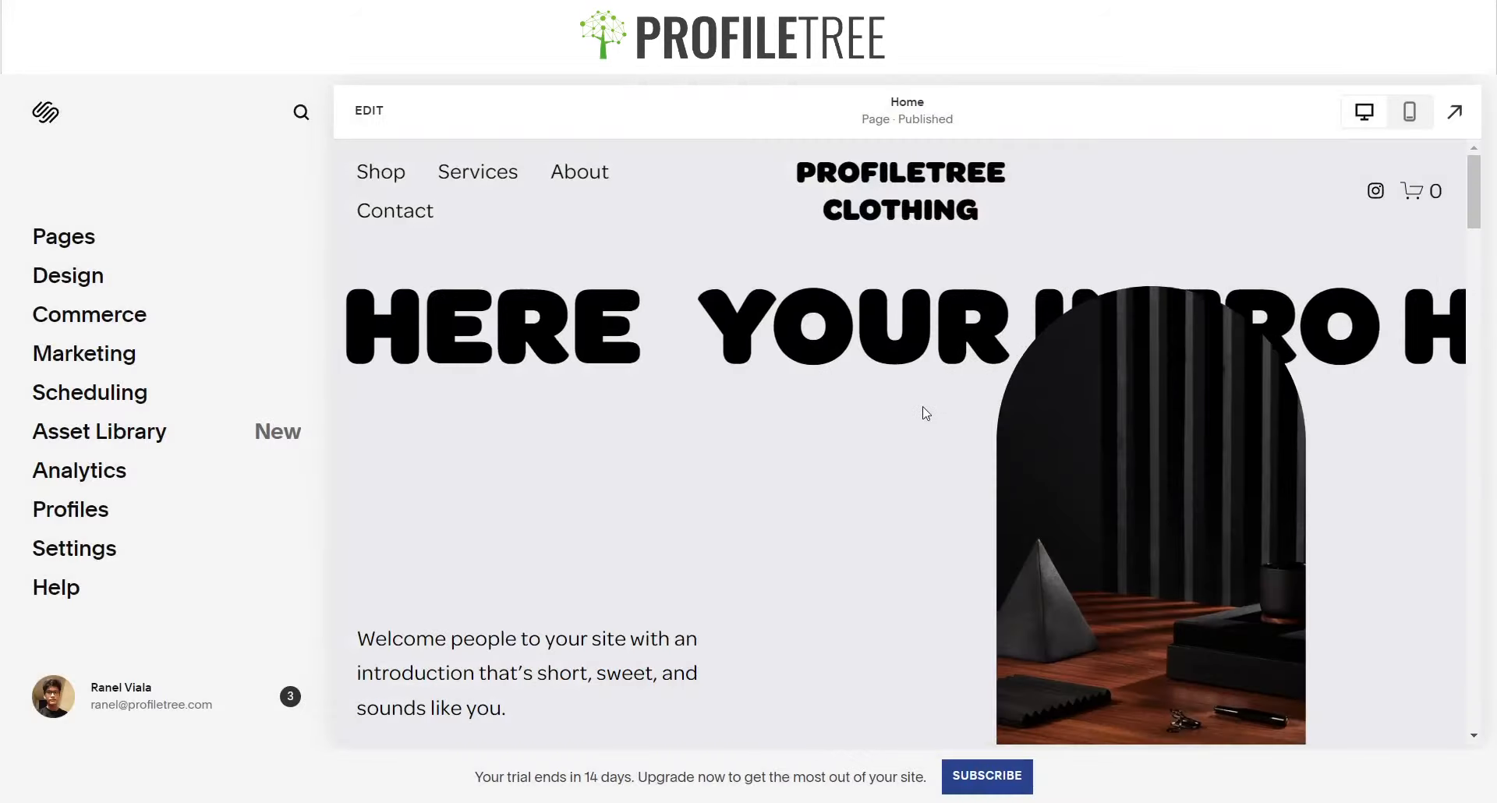
Review the generated homepage from the intro through the products, brand, social and subscribe sections.
{"action": "scroll", "coordinate": [912, 409], "scroll_direction": "down", "scroll_amount": 12}
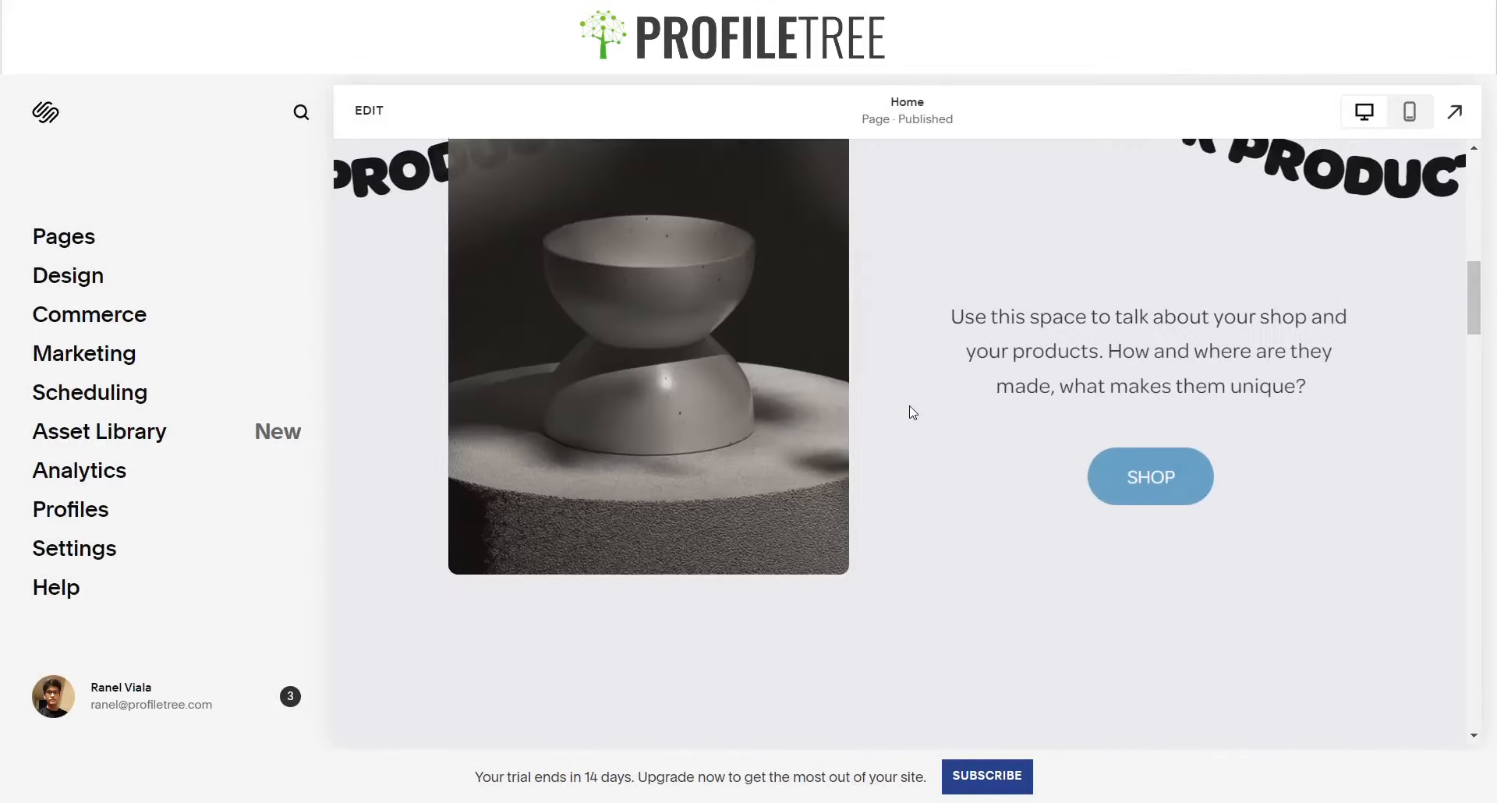
{"action": "scroll", "coordinate": [912, 411], "scroll_direction": "down", "scroll_amount": 12}
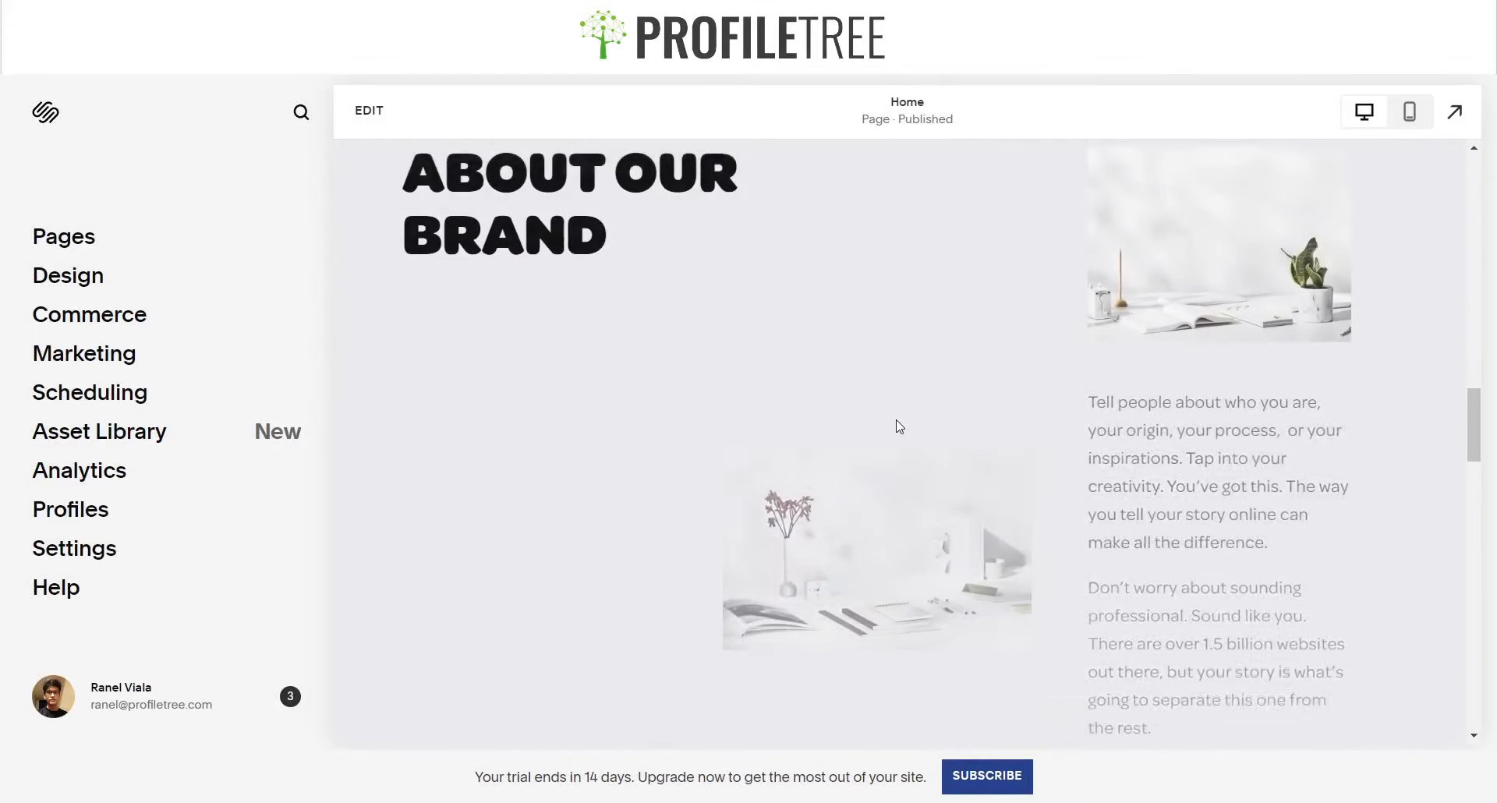
{"action": "scroll", "coordinate": [898, 425], "scroll_direction": "down", "scroll_amount": 10}
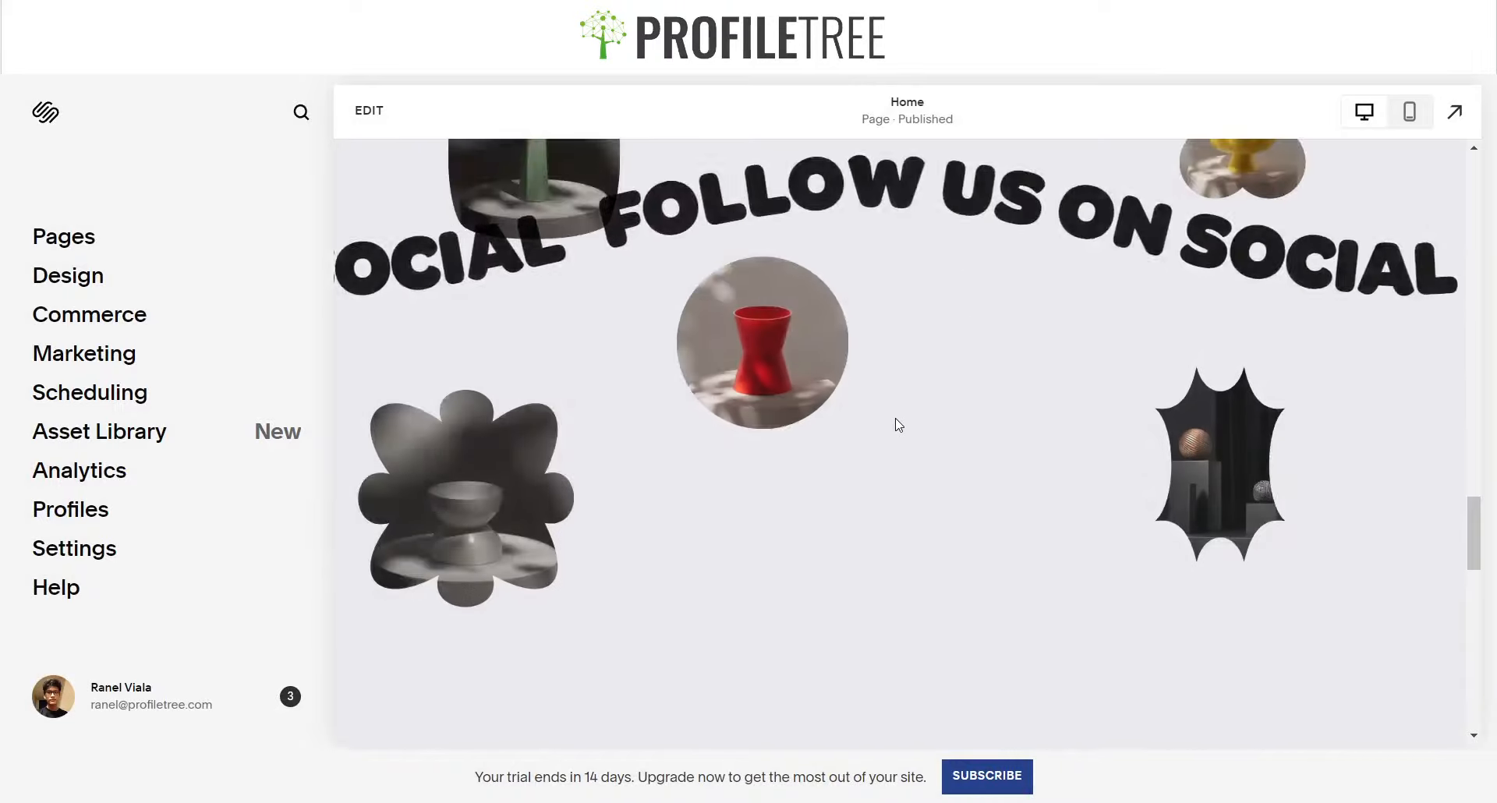
{"action": "scroll", "coordinate": [893, 421], "scroll_direction": "down", "scroll_amount": 10}
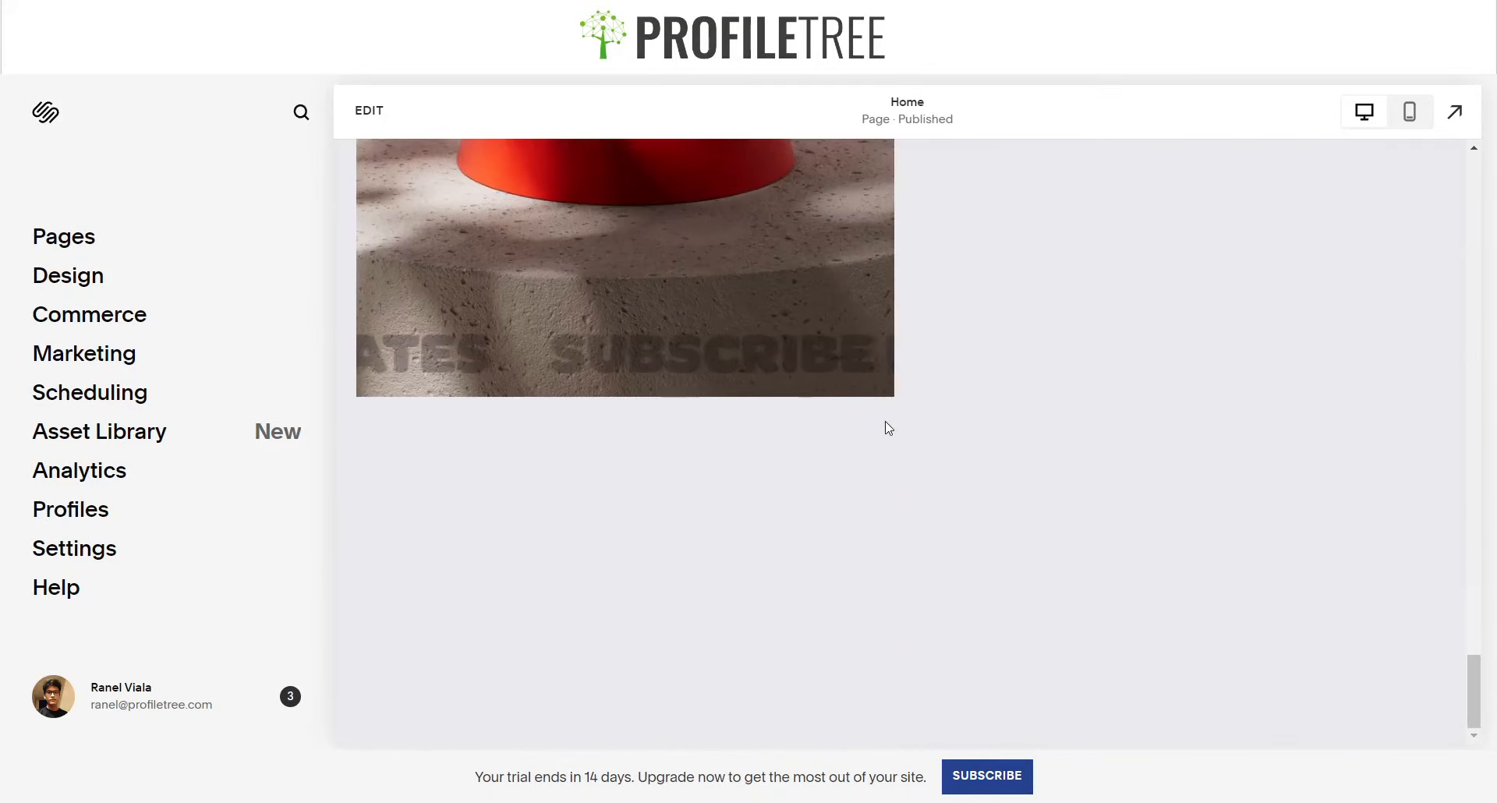
{"action": "scroll", "coordinate": [887, 421], "scroll_direction": "up", "scroll_amount": 5}
{"action": "scroll", "coordinate": [886, 427], "scroll_direction": "up", "scroll_amount": 15}
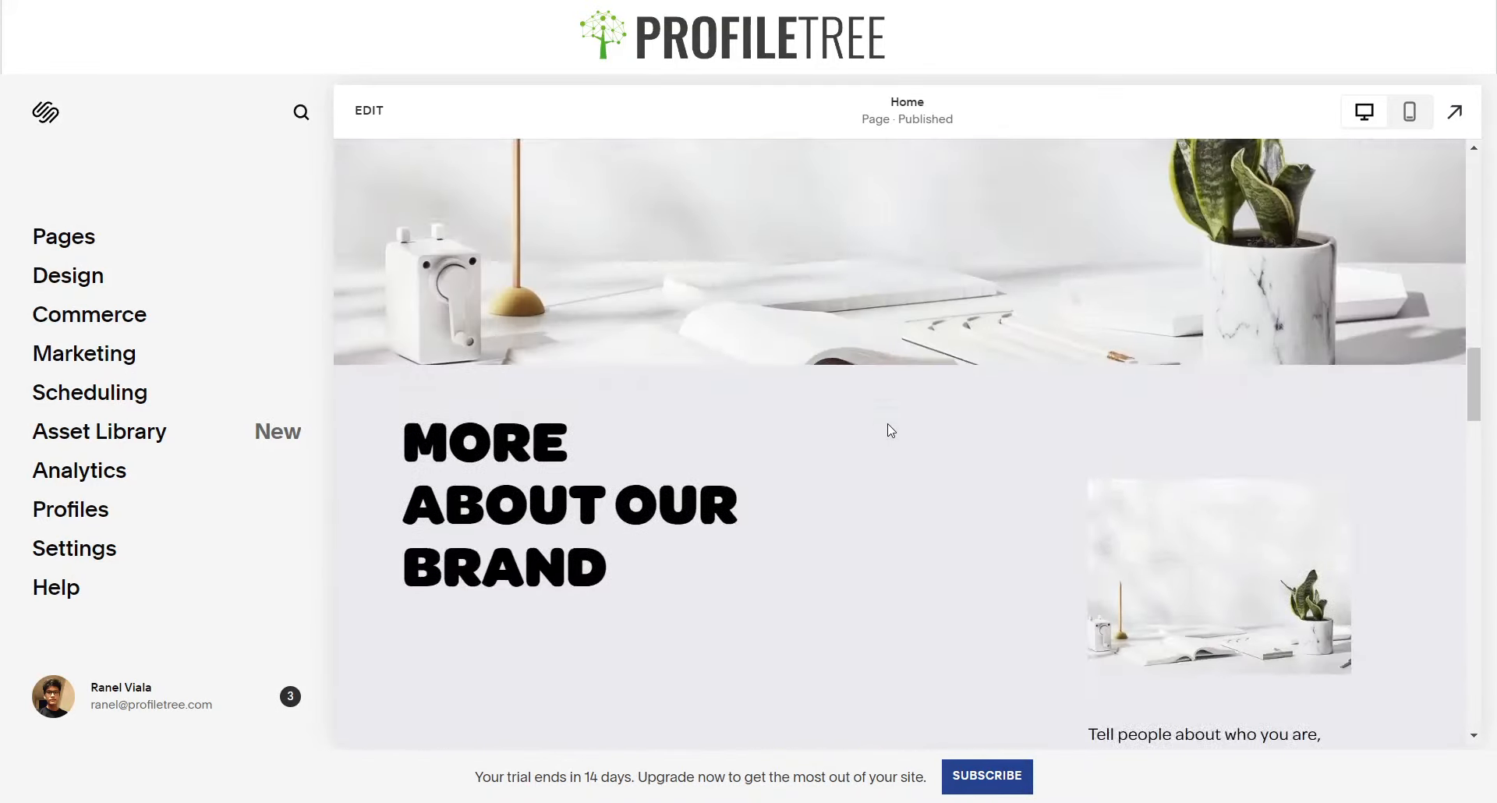
{"action": "scroll", "coordinate": [891, 425], "scroll_direction": "up", "scroll_amount": 15}
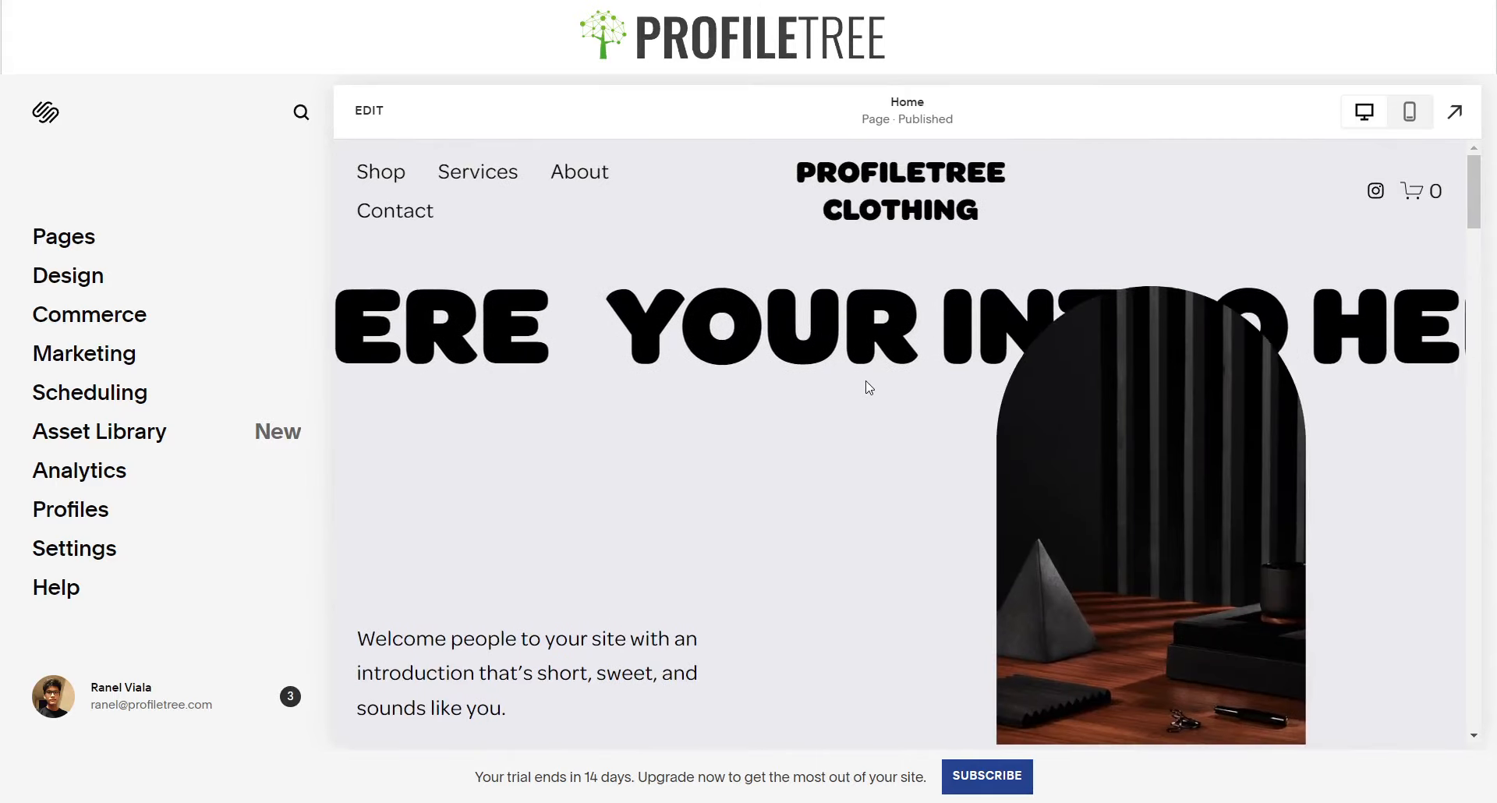
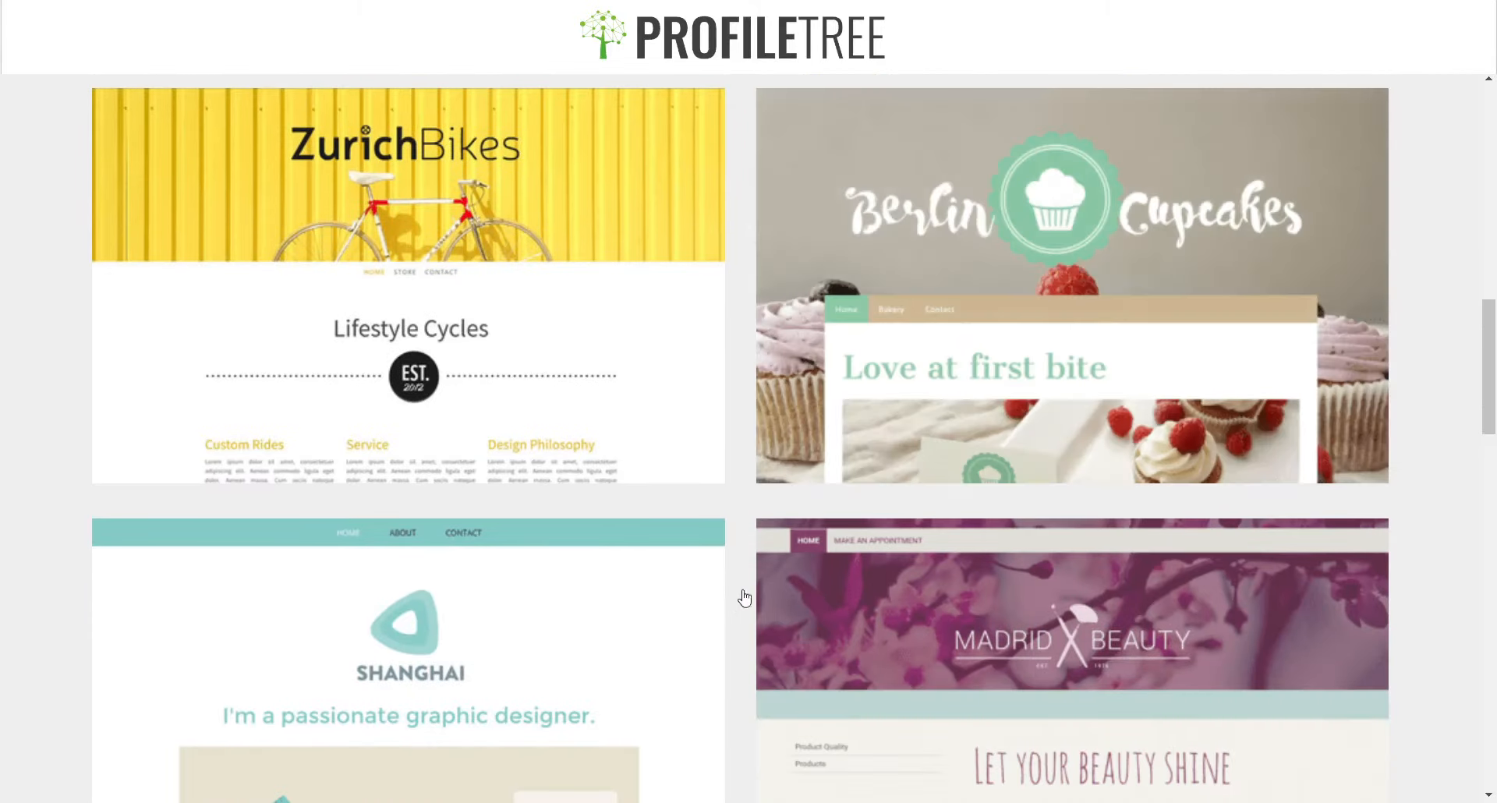
Look through the website template gallery in Jimdo.
{"action": "scroll", "coordinate": [738, 610], "scroll_direction": "down", "scroll_amount": 7}
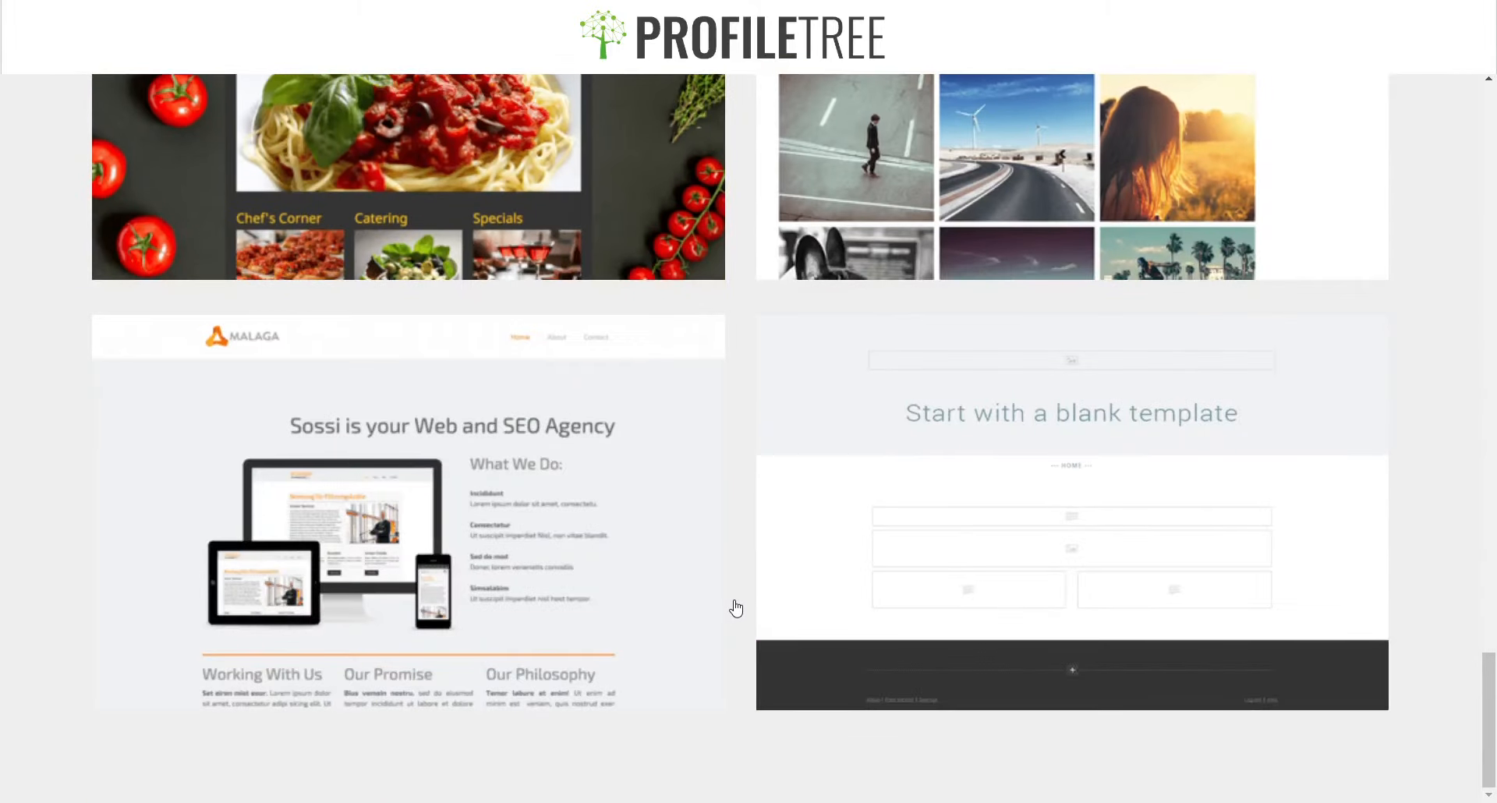
{"action": "scroll", "coordinate": [736, 605], "scroll_direction": "up", "scroll_amount": 20}
{"action": "scroll", "coordinate": [726, 567], "scroll_direction": "up", "scroll_amount": 10}
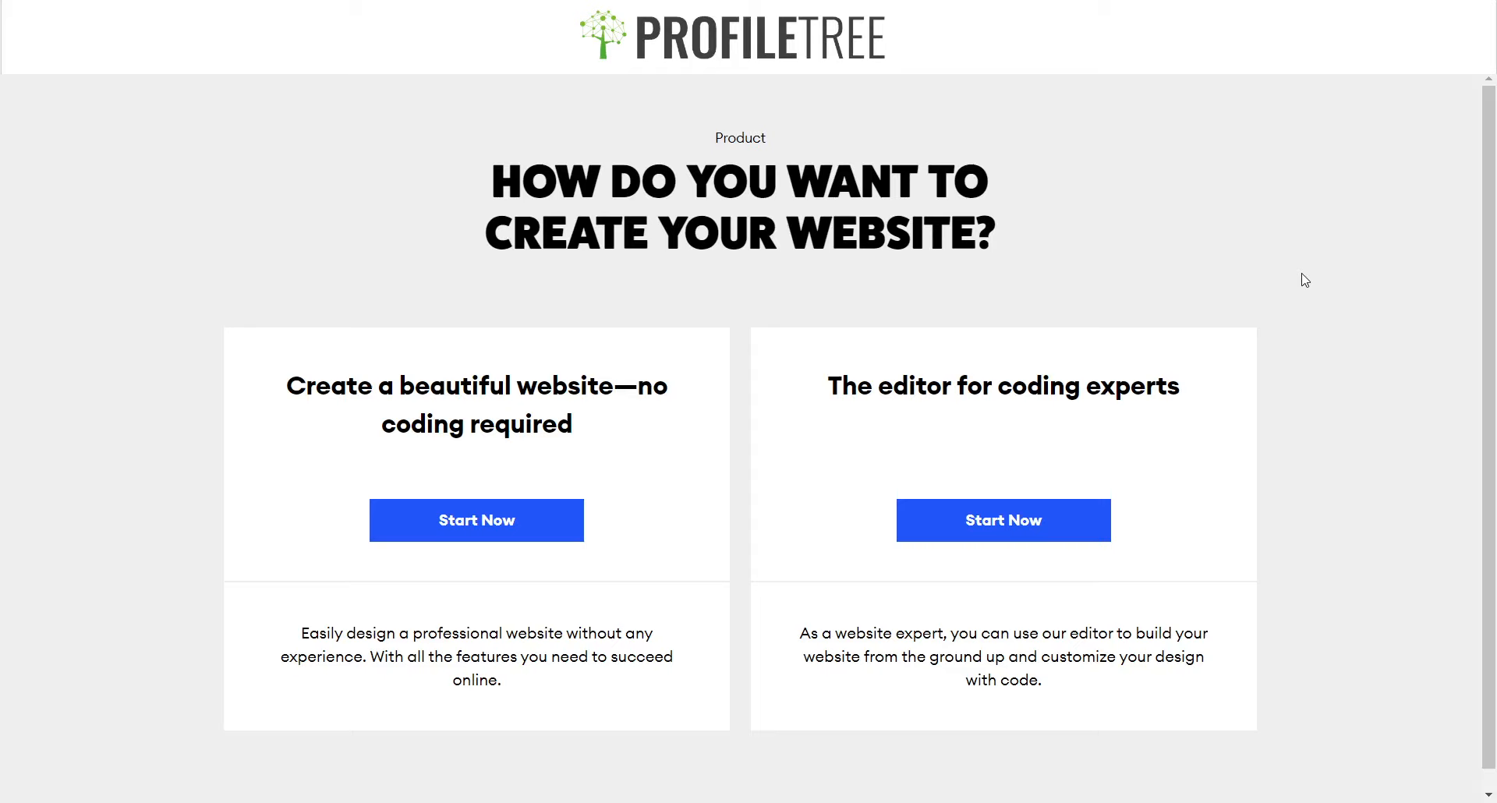
Start a Jimdo website with no coding required, for a single individual and an established business or professional service.
{"action": "left_click", "coordinate": [454, 532]}
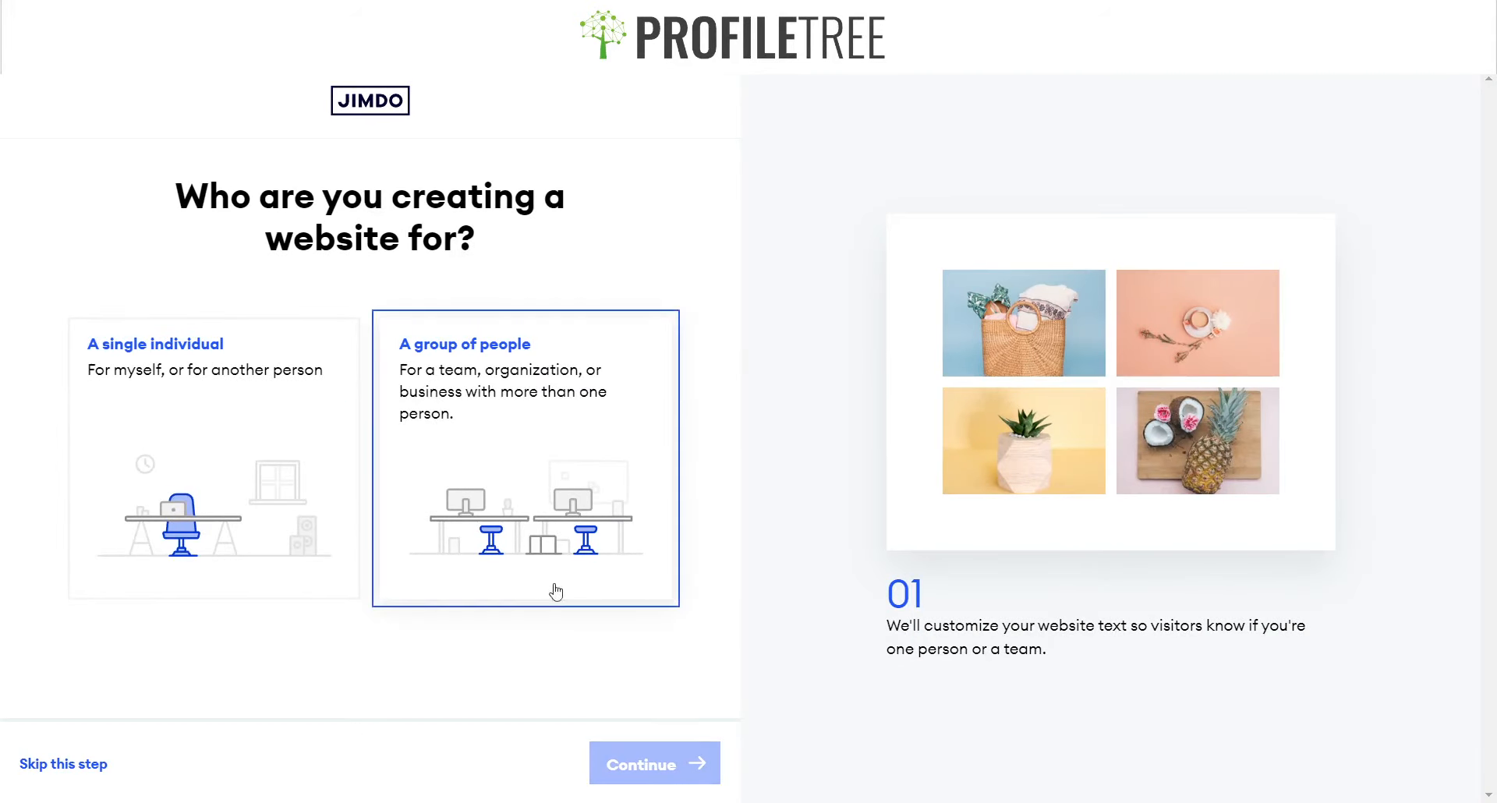
{"action": "left_click", "coordinate": [210, 436]}
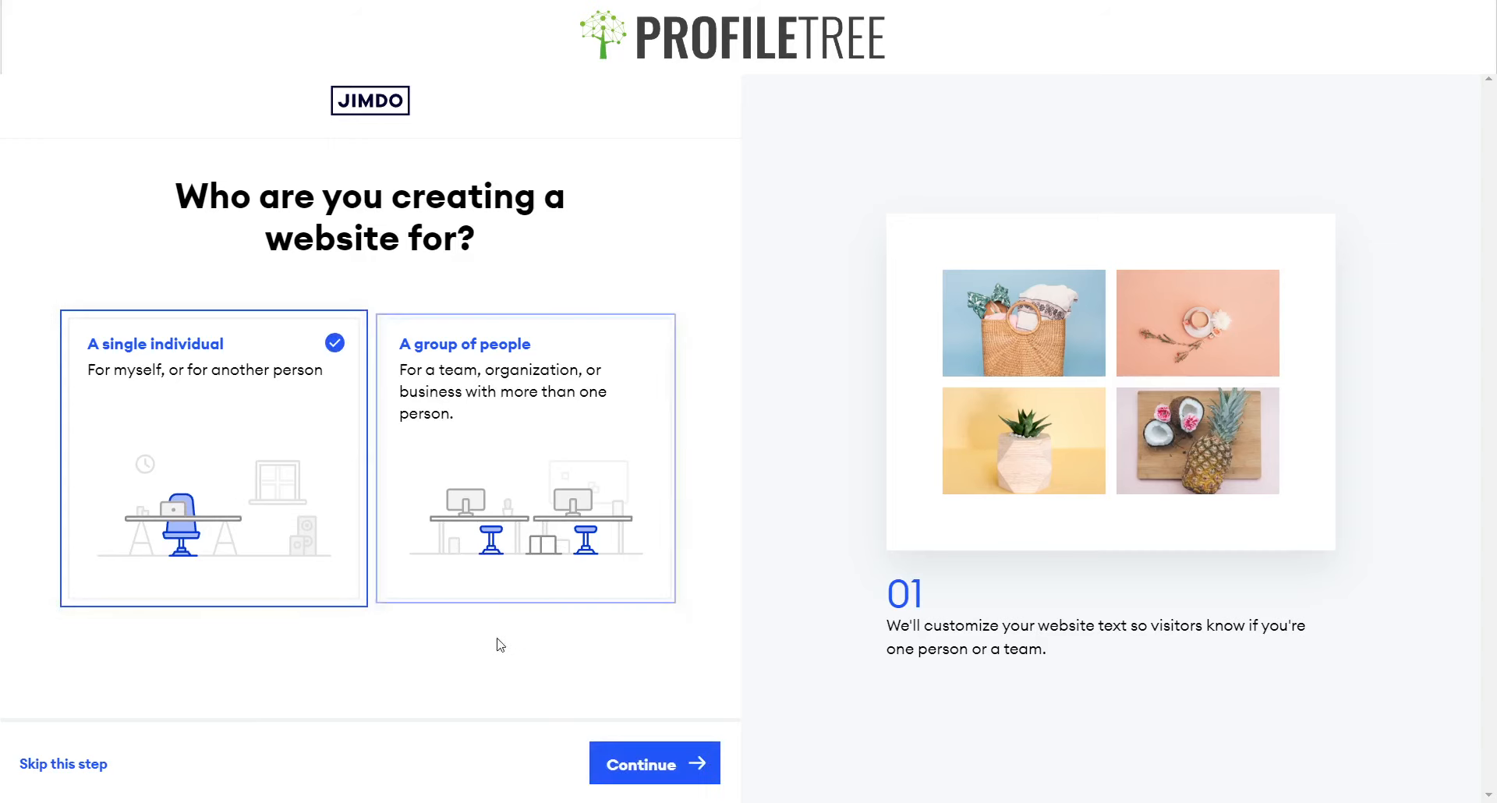
{"action": "left_click", "coordinate": [622, 764]}
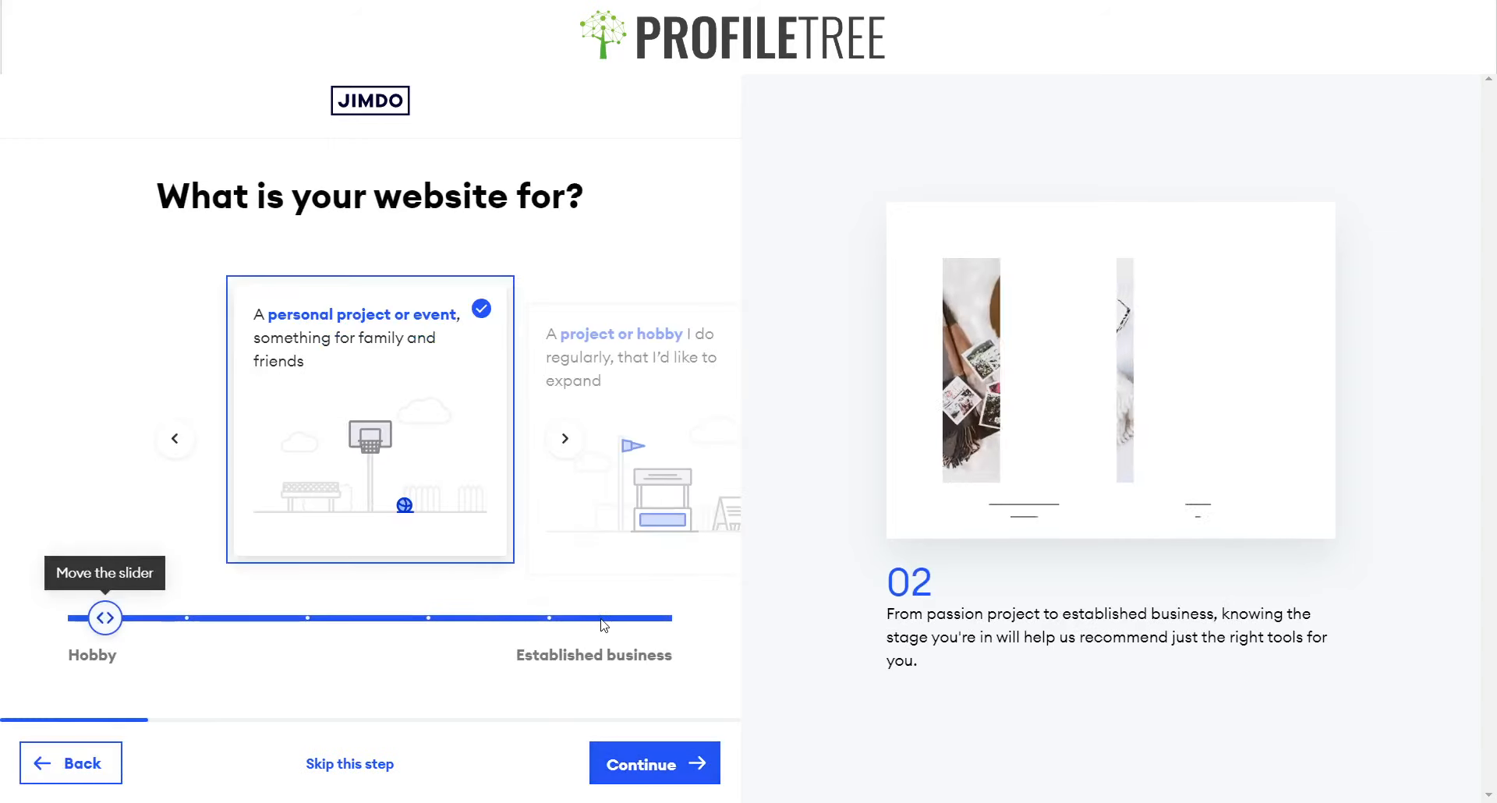
{"action": "left_click_drag", "start_coordinate": [104, 618], "coordinate": [601, 623]}
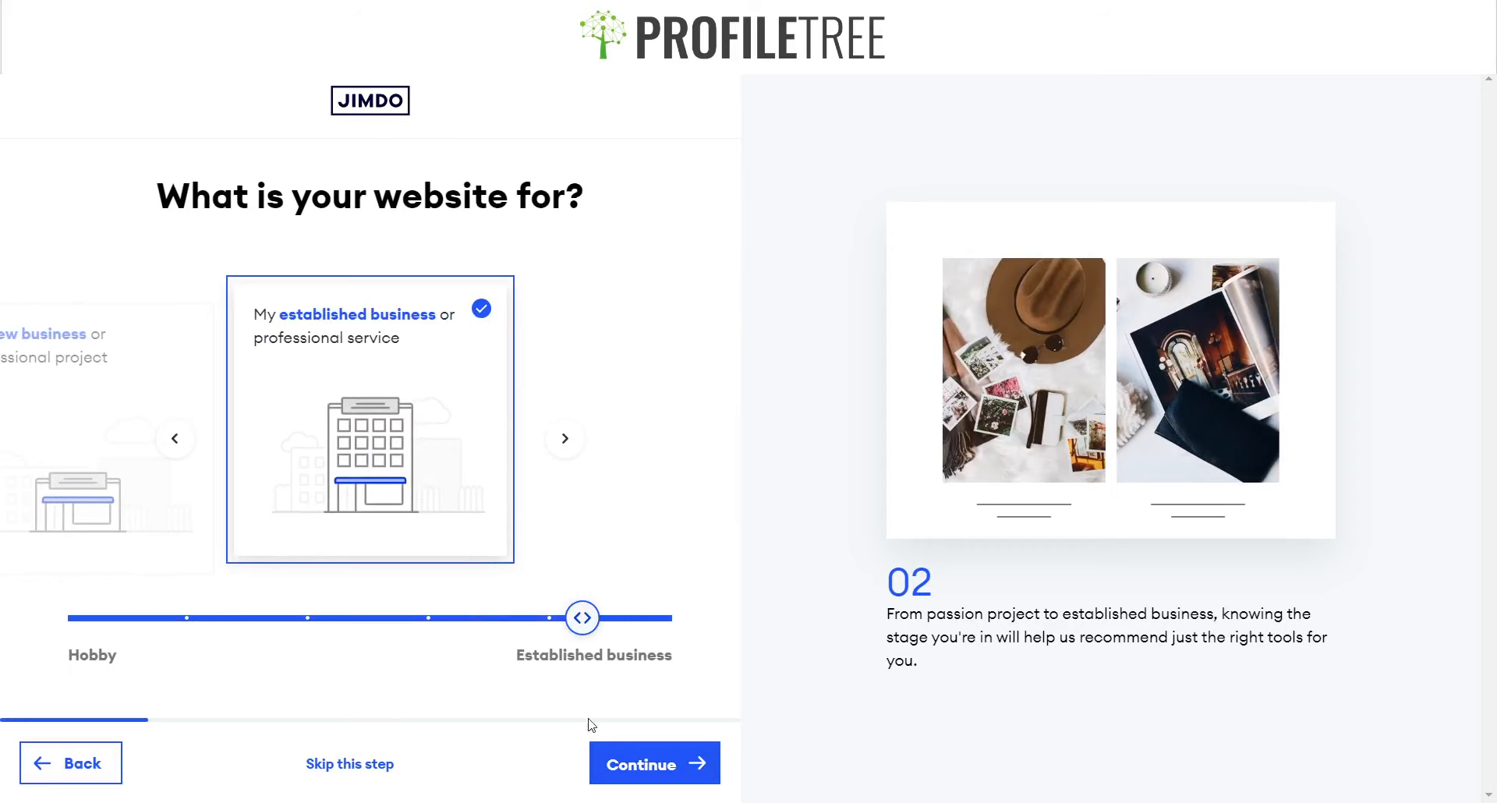
{"action": "left_click", "coordinate": [616, 760]}
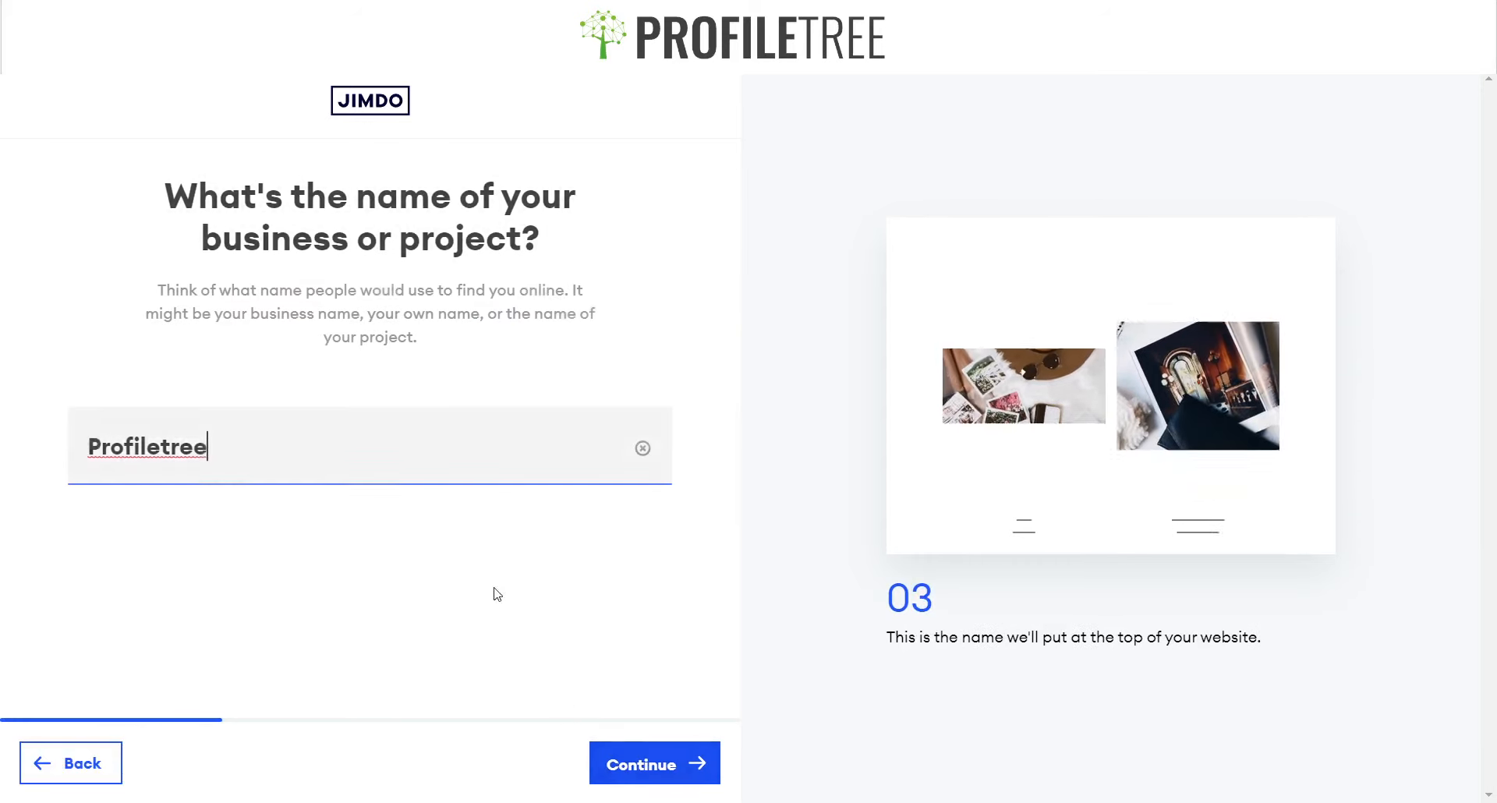
Confirm "Profiletree" as the business name and select the ProfileTree Google listing as the source of business information.
{"action": "left_click", "coordinate": [663, 767]}
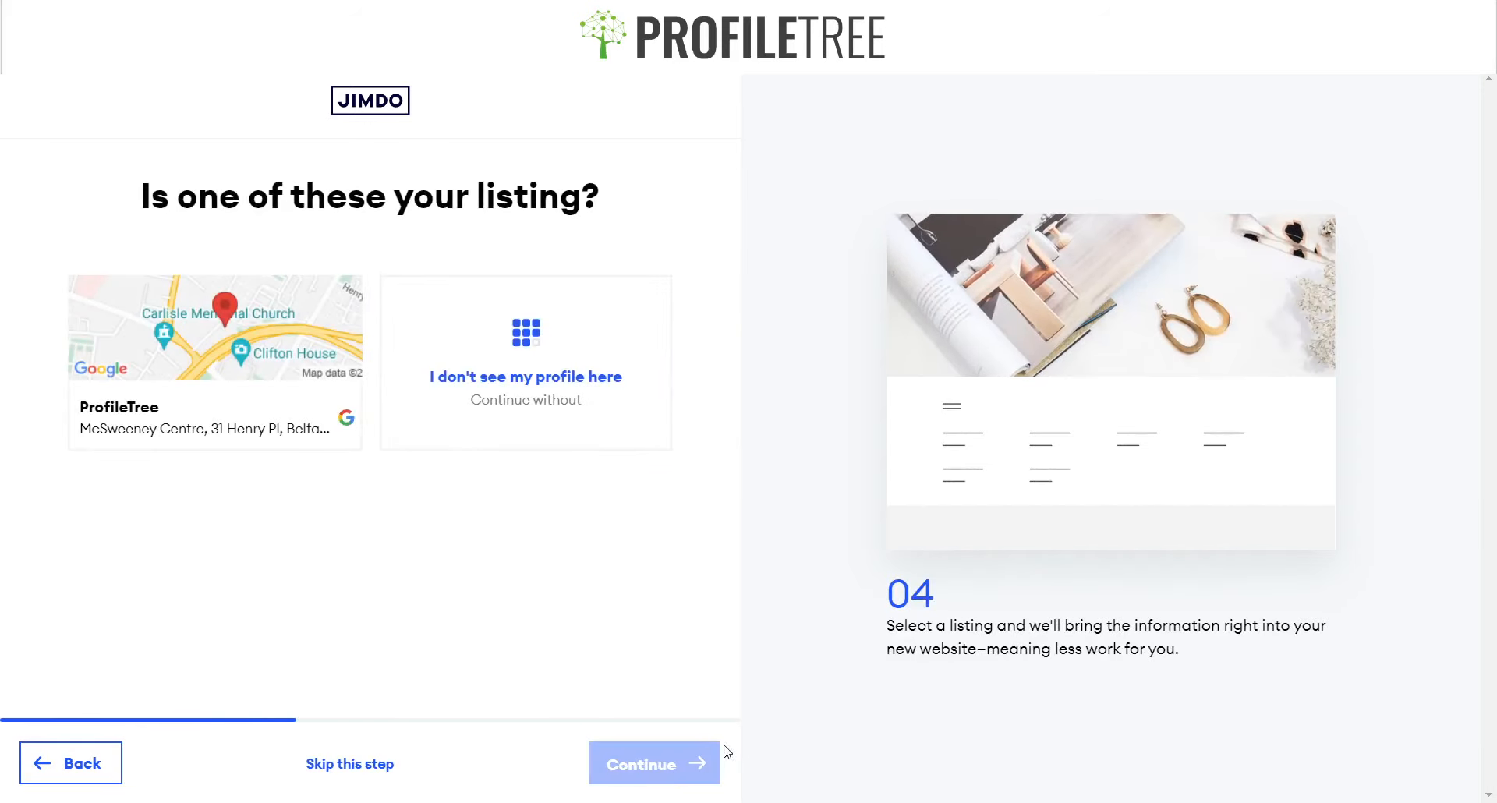
{"action": "left_click", "coordinate": [316, 390]}
{"action": "left_click", "coordinate": [619, 751]}
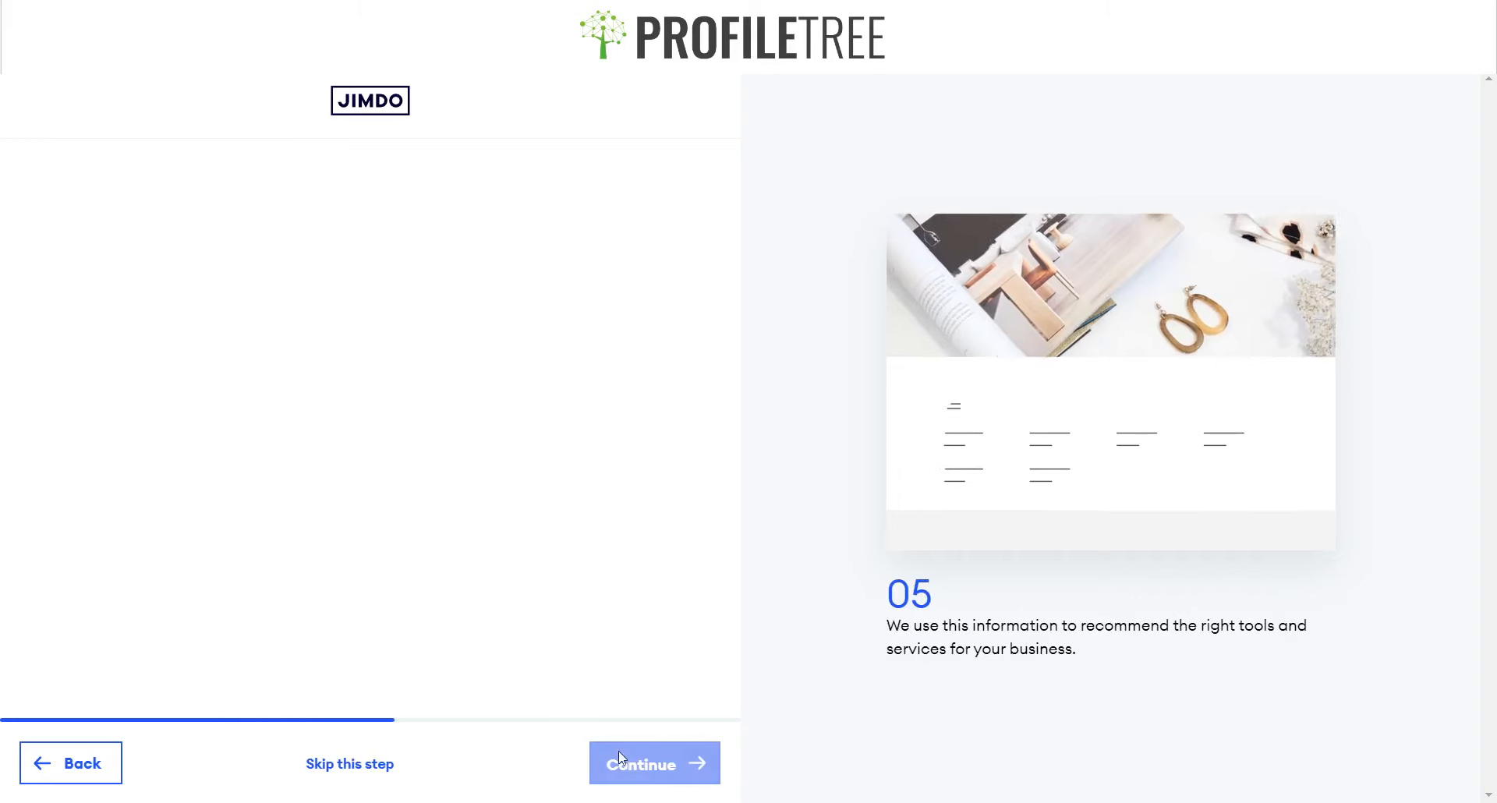
{"action": "left_click", "coordinate": [363, 336]}
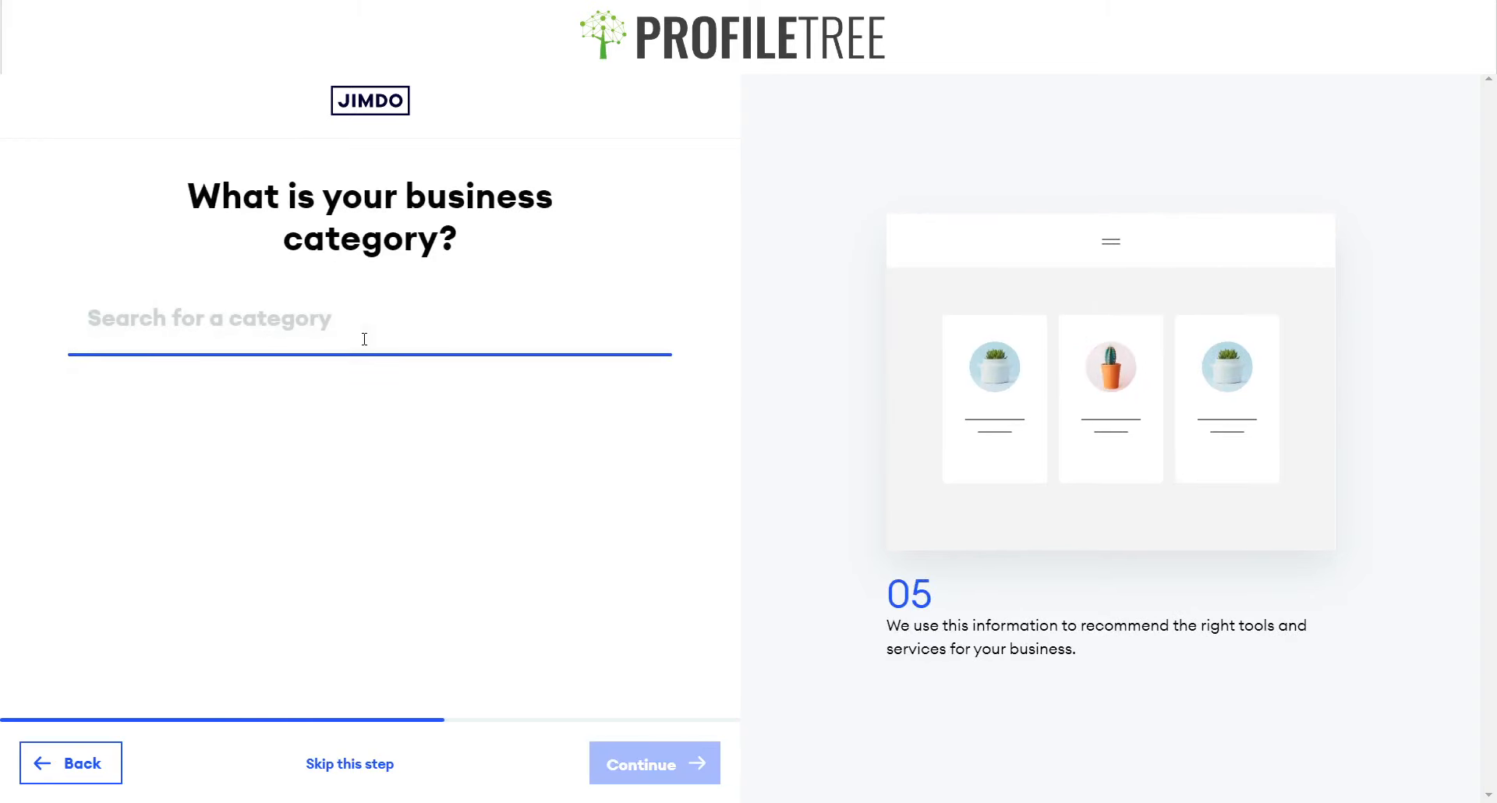
{"action": "type", "text": "Shopping"}
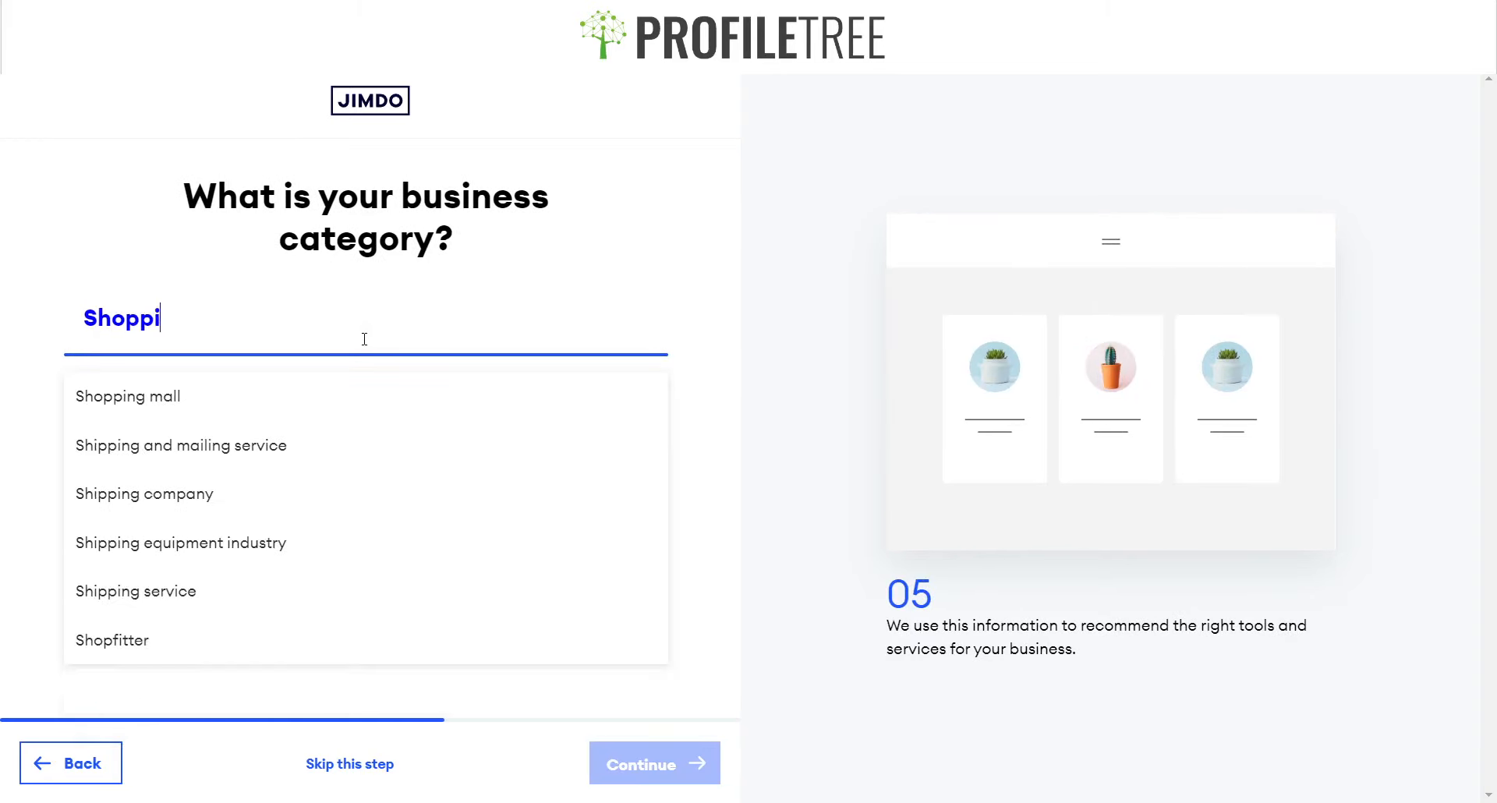
{"action": "key", "text": "BackSpace"}
{"action": "key", "text": "BackSpace"}
{"action": "key", "text": "BackSpace"}
{"action": "key", "text": "BackSpace"}
{"action": "key", "text": "BackSpace"}
{"action": "key", "text": "BackSpace"}
{"action": "key", "text": "BackSpace"}
{"action": "key", "text": "BackSpace"}
{"action": "key", "text": "BackSpace"}
Search the business categories for "Cloth" and set the category to Clothing store.
{"action": "type", "text": "Cloth"}
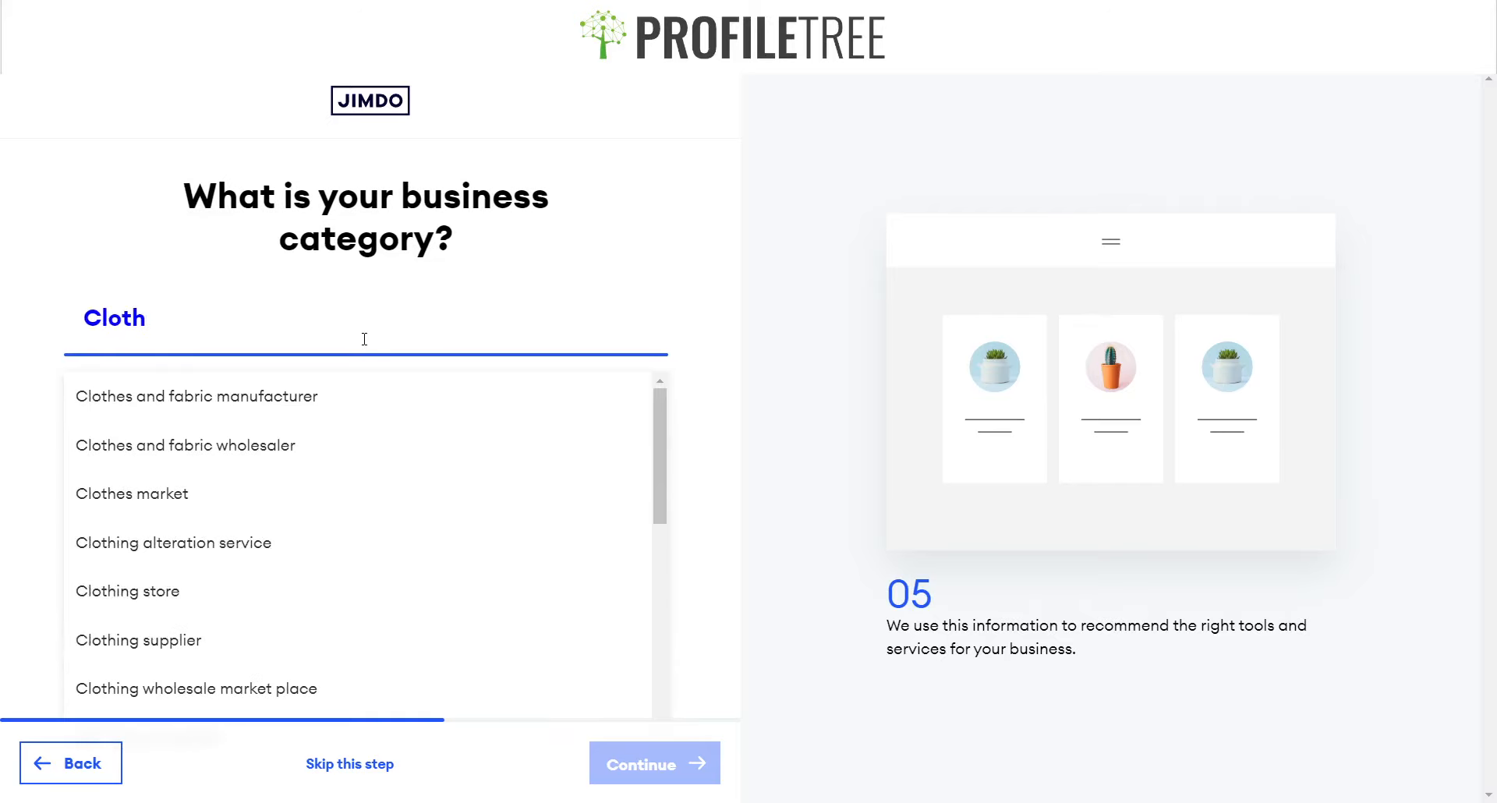
{"action": "left_click", "coordinate": [254, 587]}
{"action": "left_click", "coordinate": [698, 764]}
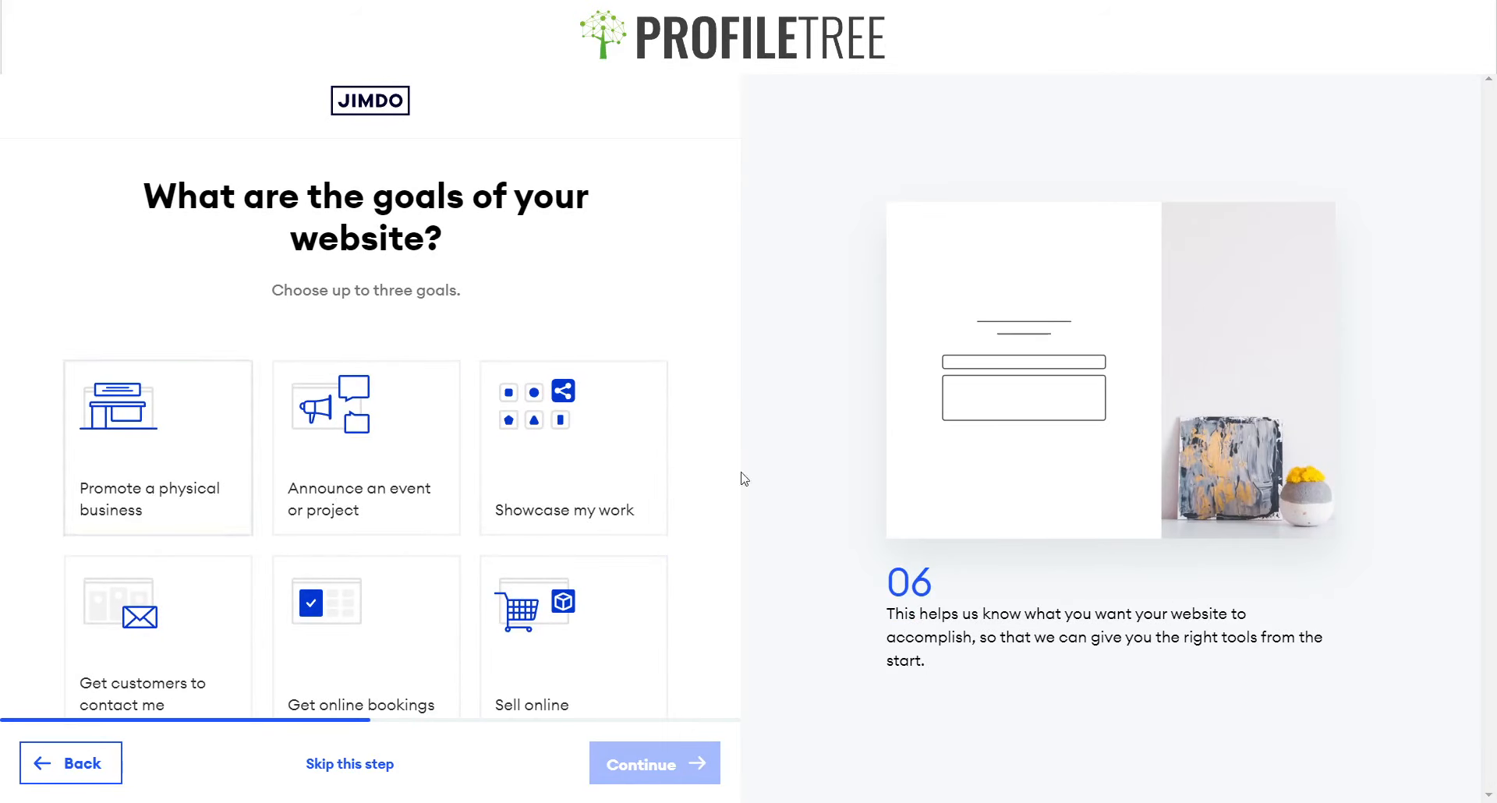
Set the website goal to Sell online and mark the products as both Self-made and Produced by third-party.
{"action": "left_click", "coordinate": [555, 647]}
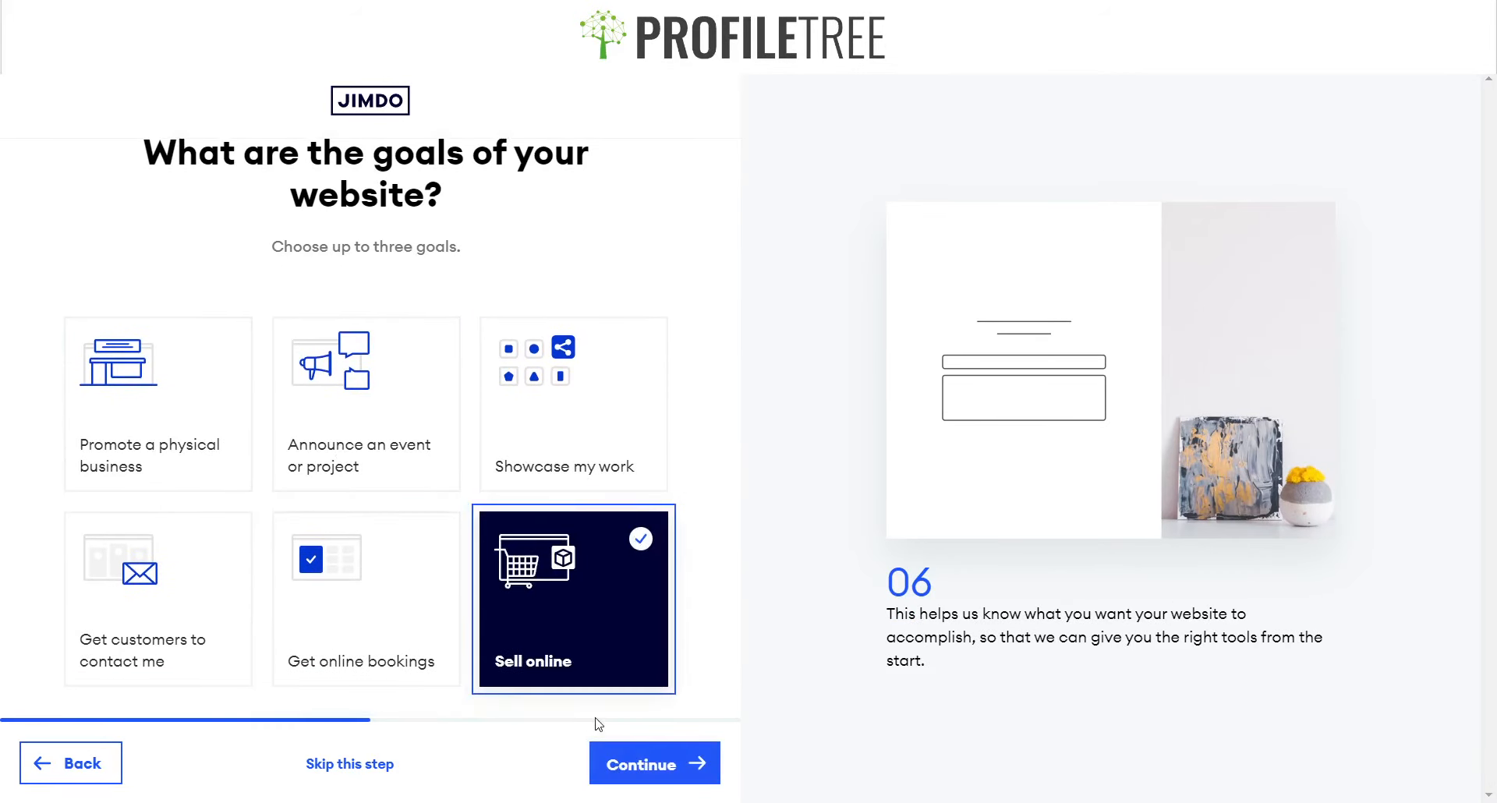
{"action": "left_click", "coordinate": [619, 761]}
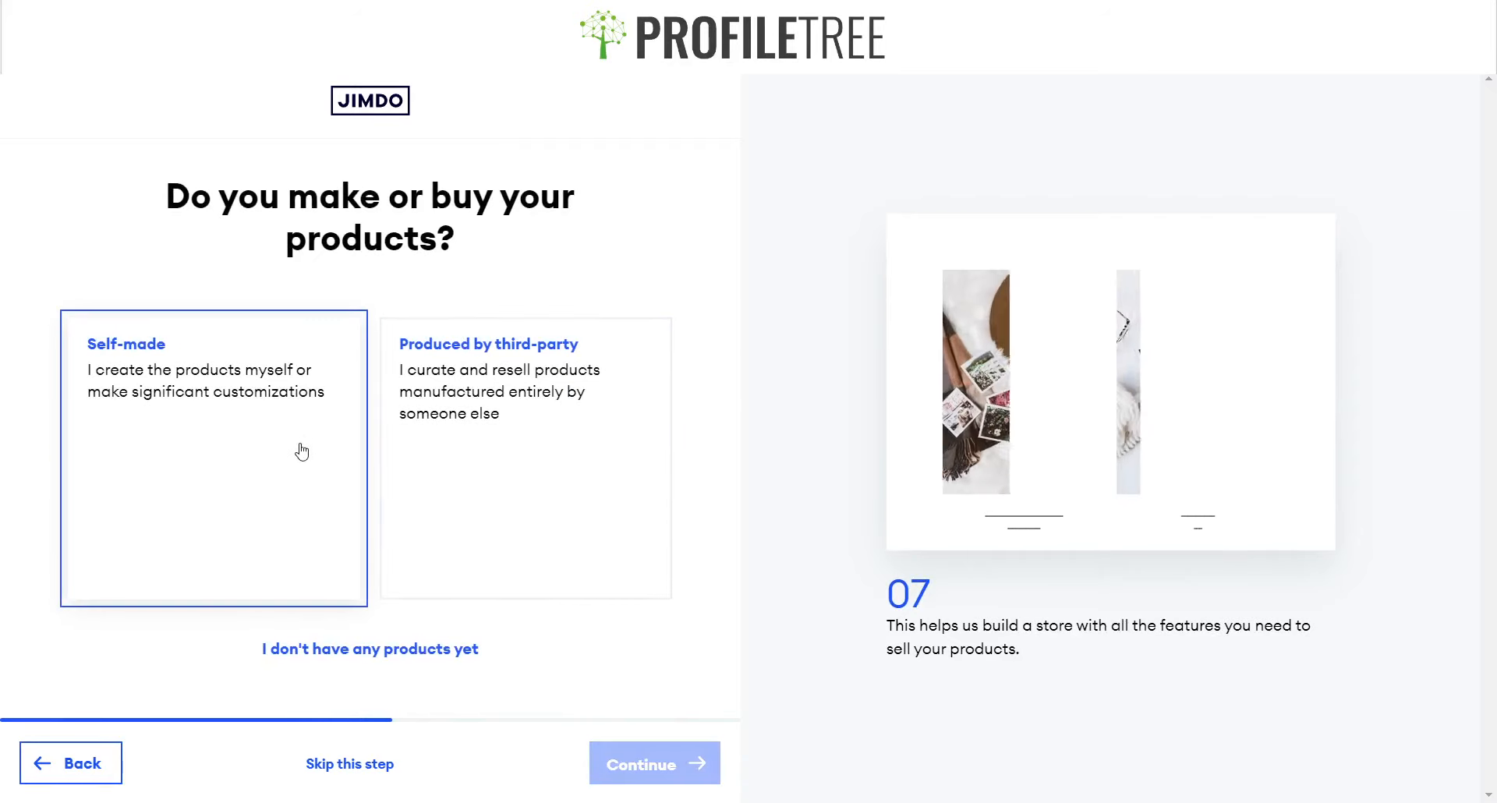
{"action": "left_click", "coordinate": [521, 468]}
{"action": "left_click", "coordinate": [284, 435]}
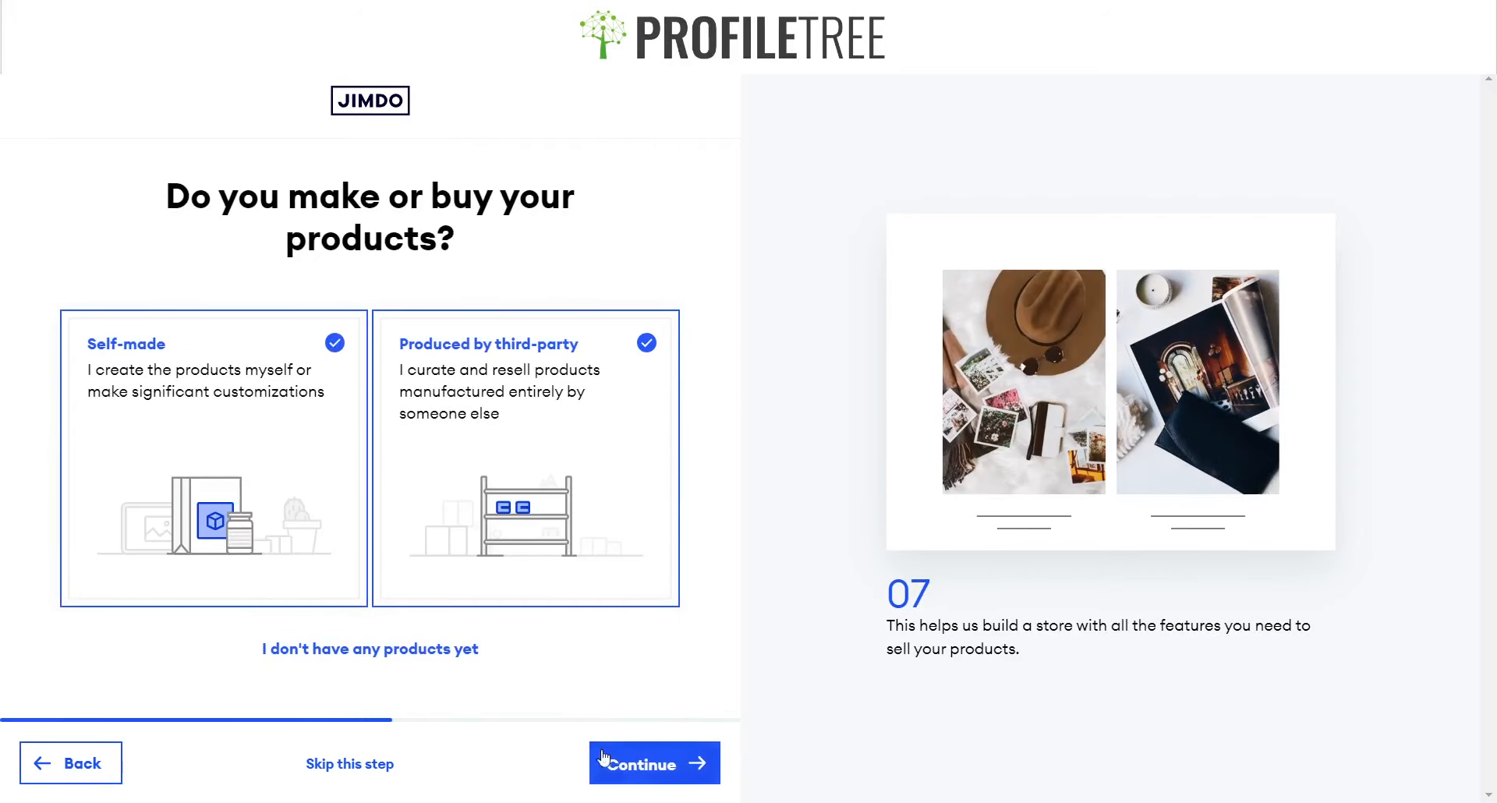
{"action": "left_click", "coordinate": [602, 754]}
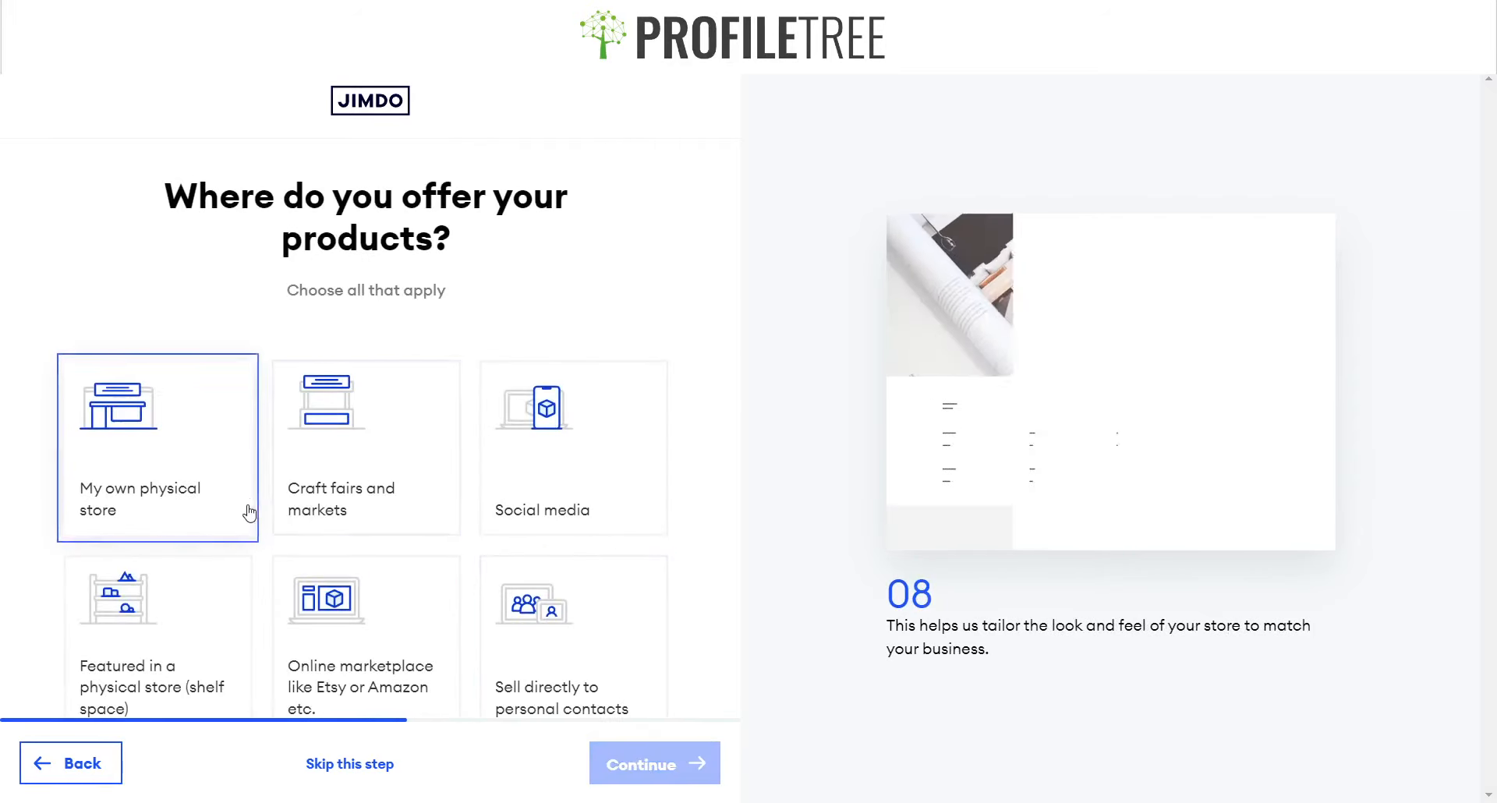
Mark the products as offered in My own physical store, Craft fairs and markets, and Social media.
{"action": "scroll", "coordinate": [249, 513], "scroll_direction": "down", "scroll_amount": 1}
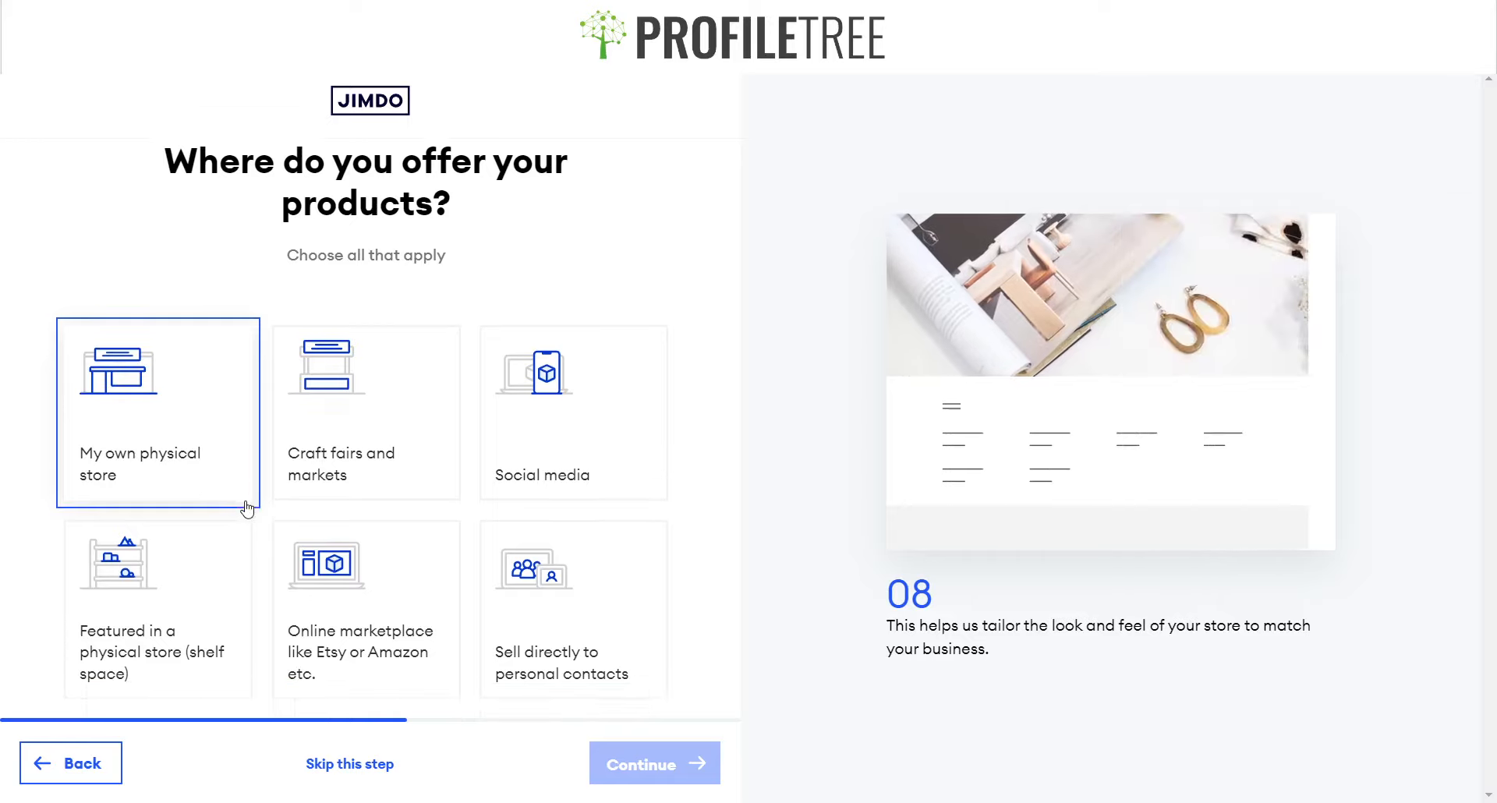
{"action": "left_click", "coordinate": [186, 474]}
{"action": "left_click", "coordinate": [493, 474]}
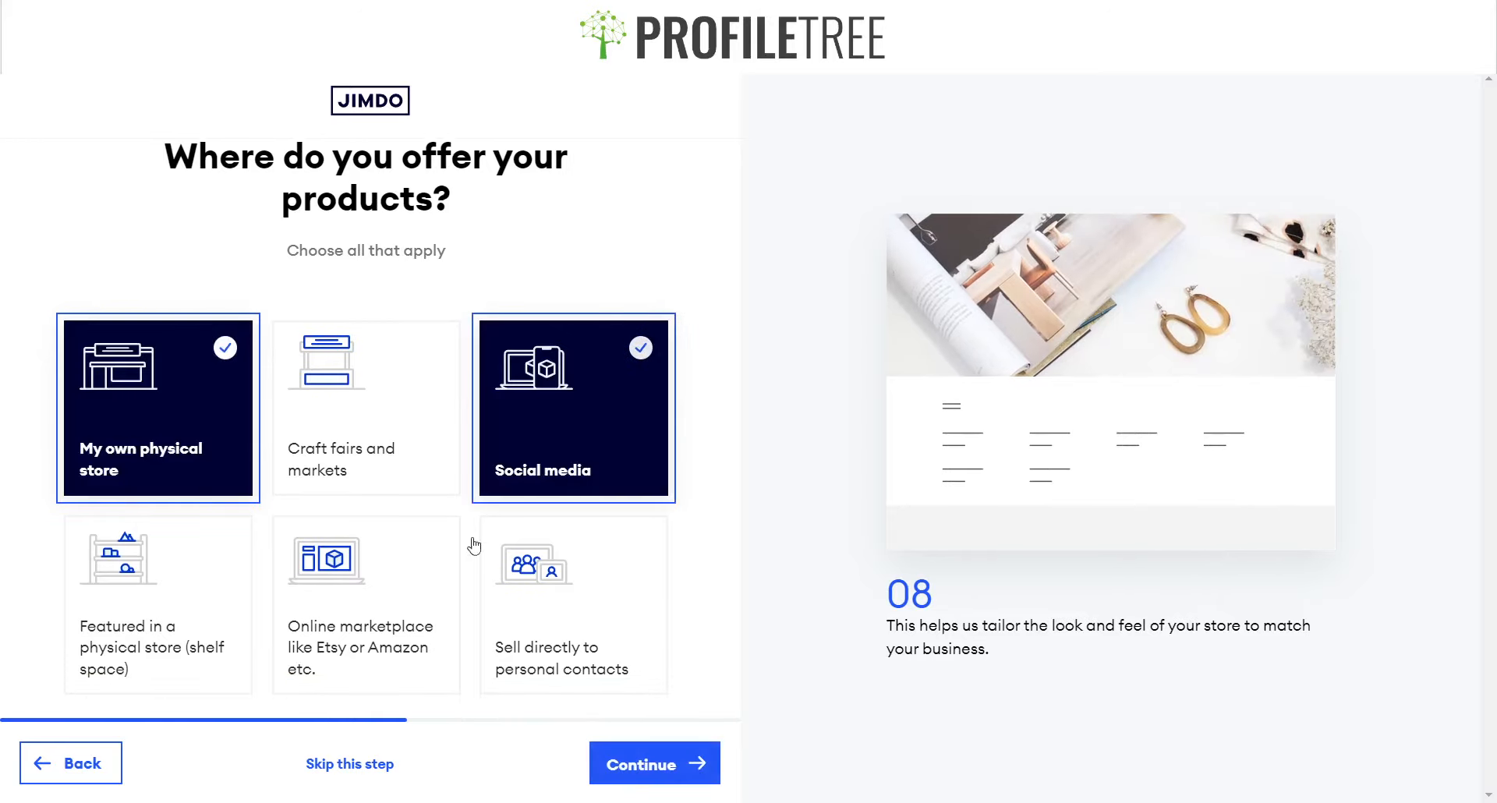
{"action": "left_click", "coordinate": [382, 435]}
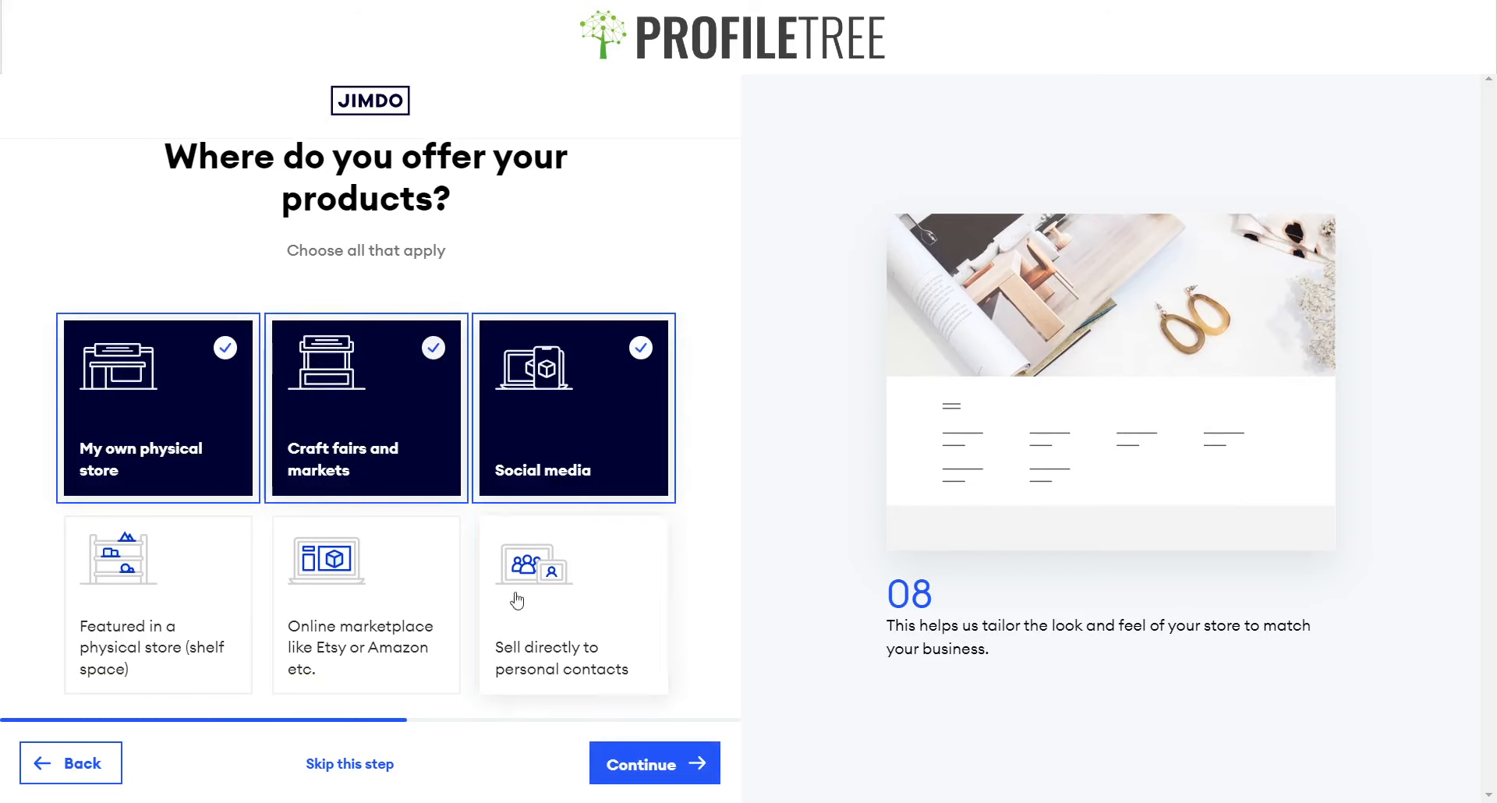
{"action": "left_click", "coordinate": [604, 755]}
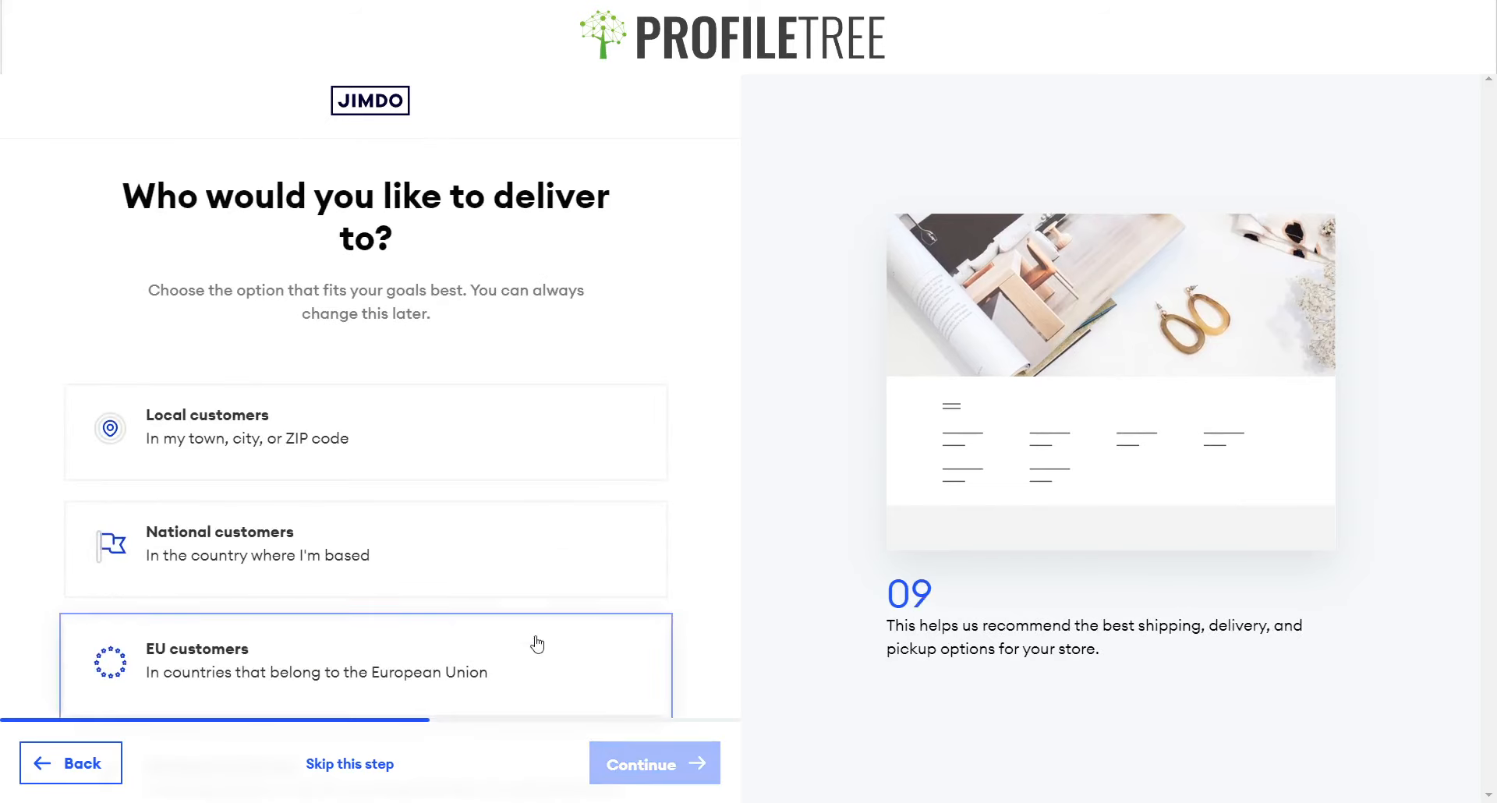
Set the delivery audience to EU customers.
{"action": "left_click", "coordinate": [362, 450]}
{"action": "scroll", "coordinate": [421, 530], "scroll_direction": "down", "scroll_amount": 3}
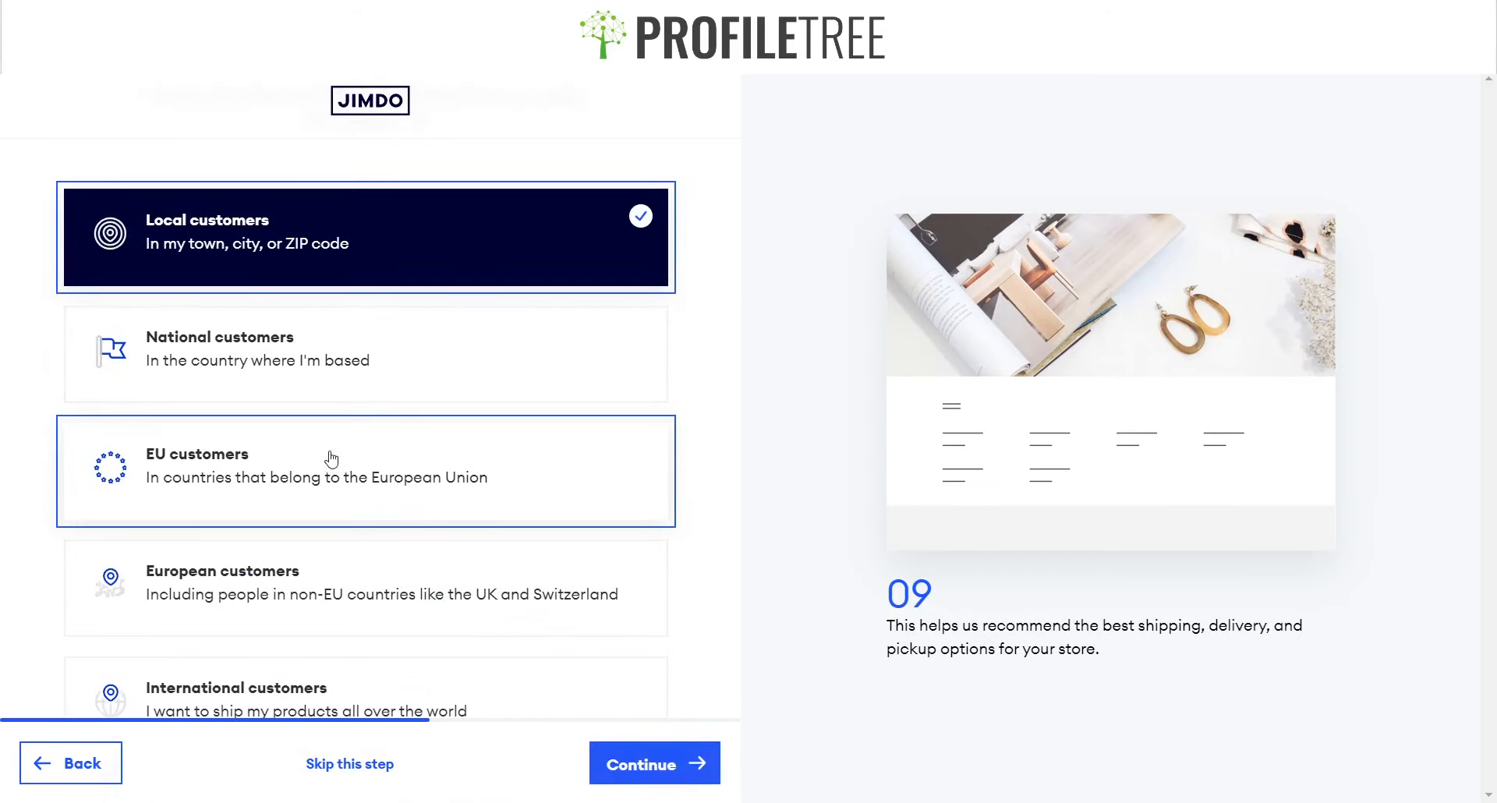
{"action": "left_click", "coordinate": [351, 369]}
{"action": "left_click", "coordinate": [318, 460]}
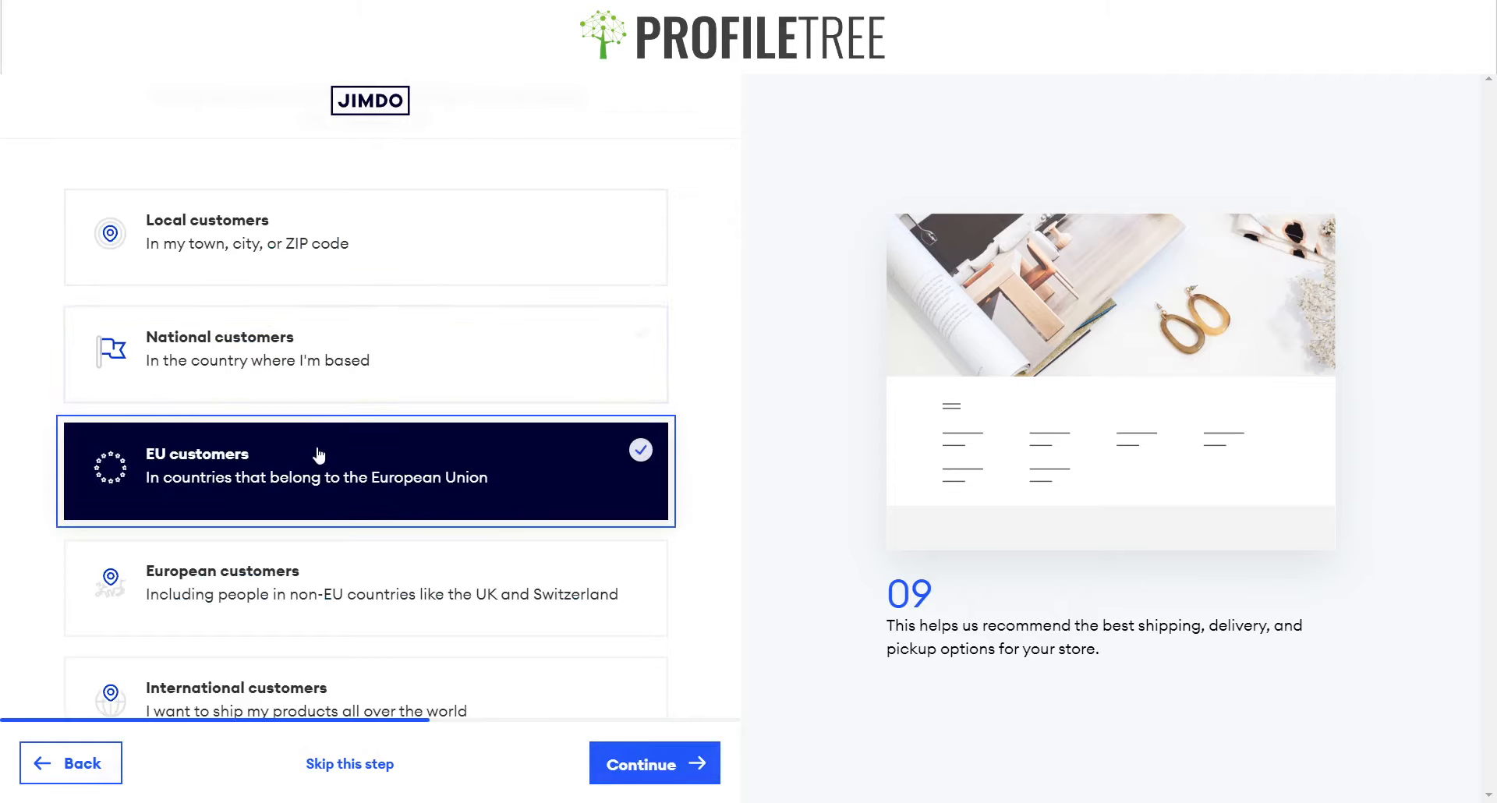
{"action": "left_click", "coordinate": [637, 747]}
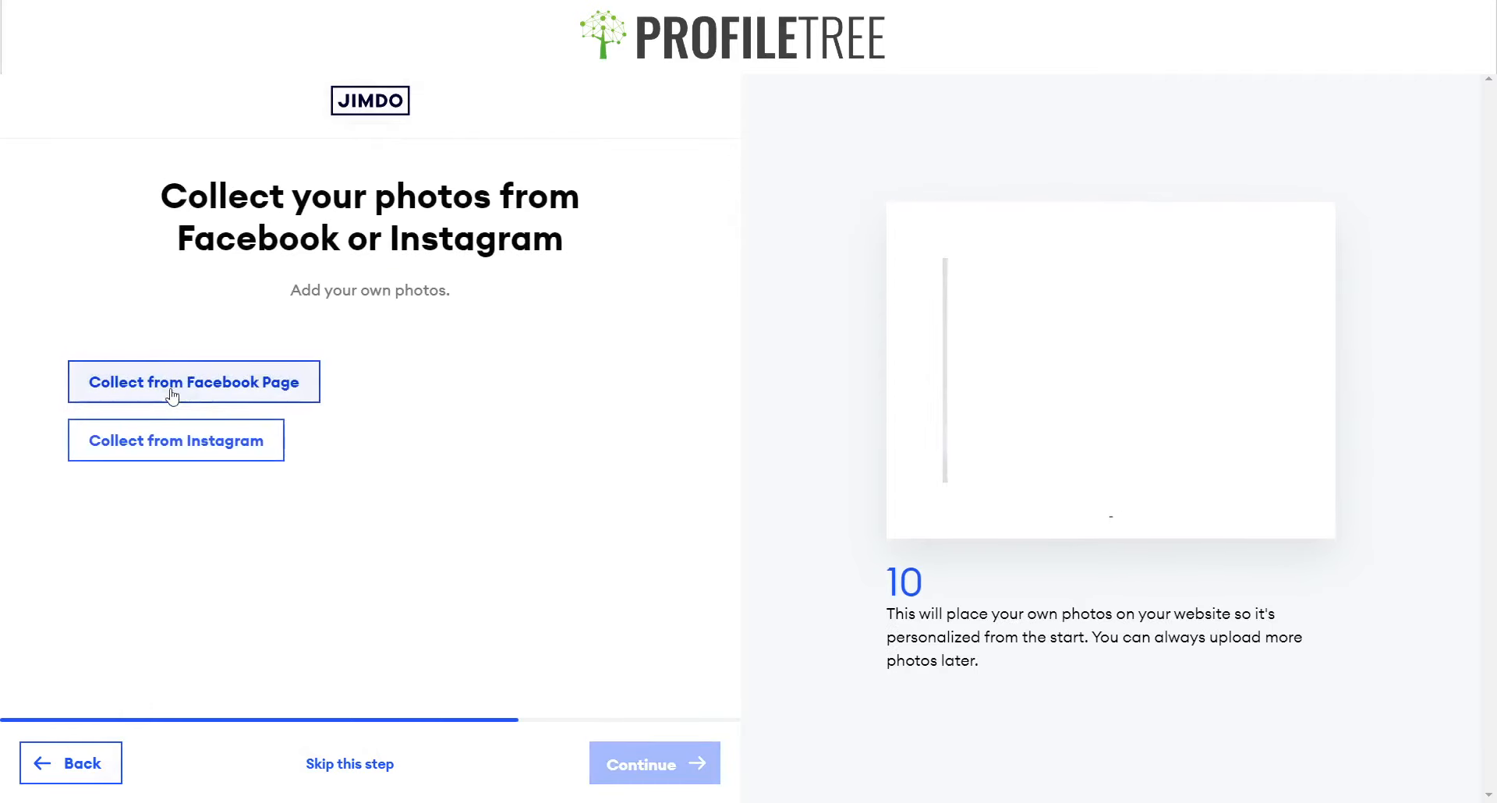
Skip collecting photos from Facebook or Instagram and set the website topic to Clothing.
{"action": "left_click", "coordinate": [363, 766]}
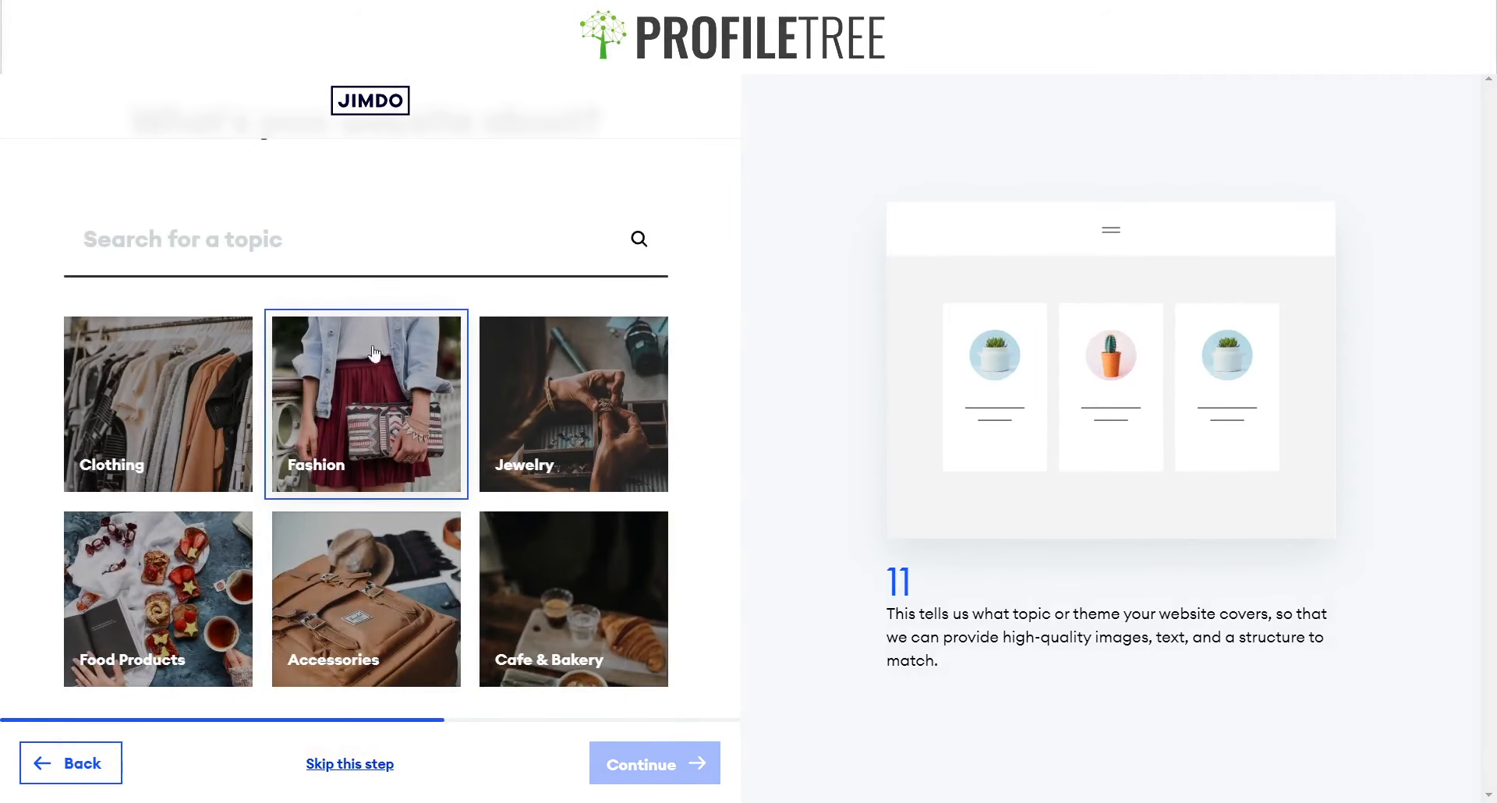
{"action": "left_click", "coordinate": [355, 405]}
{"action": "left_click", "coordinate": [156, 405]}
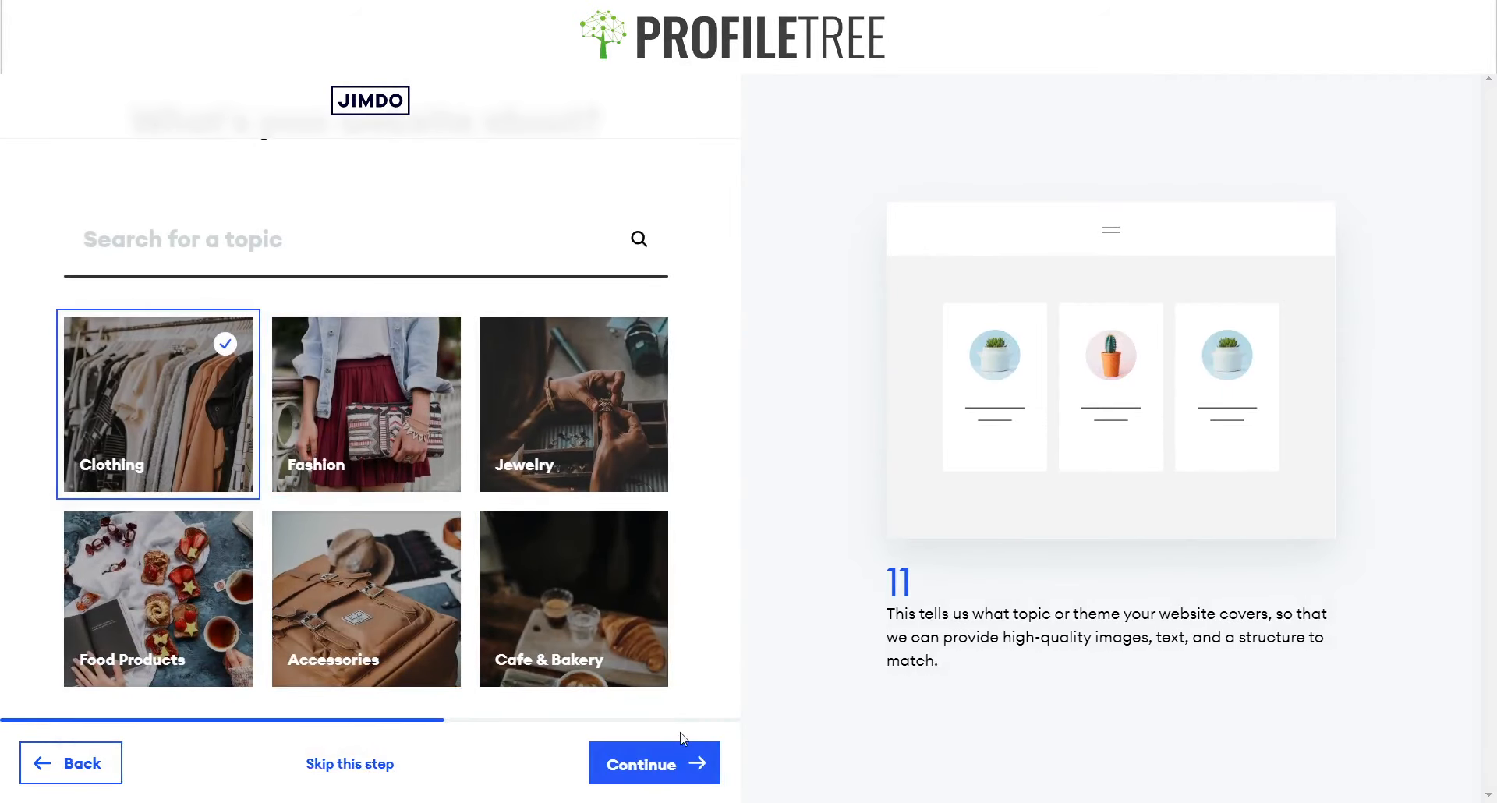
{"action": "left_click", "coordinate": [684, 760]}
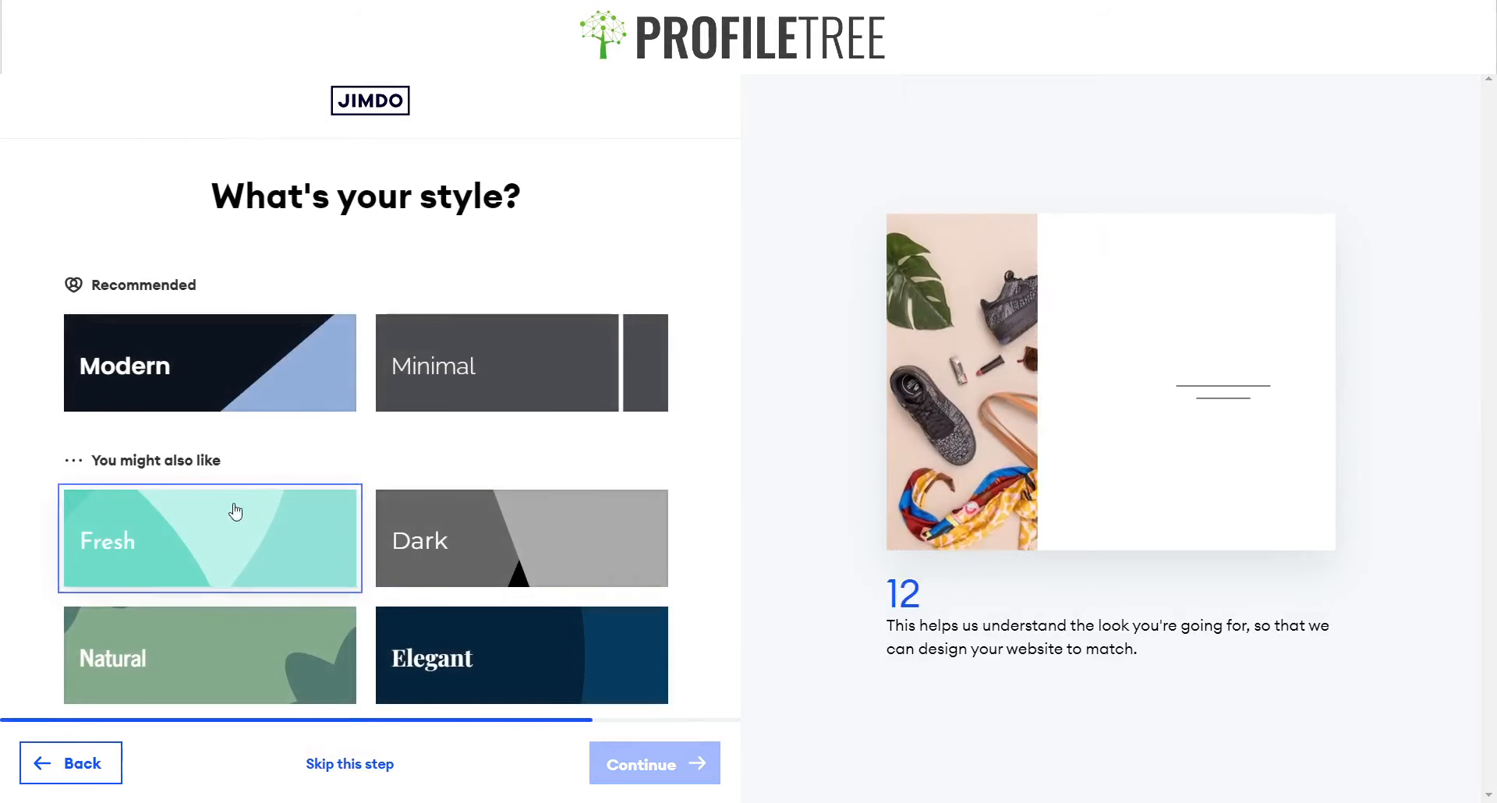
Choose the Modern style and the dark maroon and pink colour combination for the website.
{"action": "left_click", "coordinate": [208, 370]}
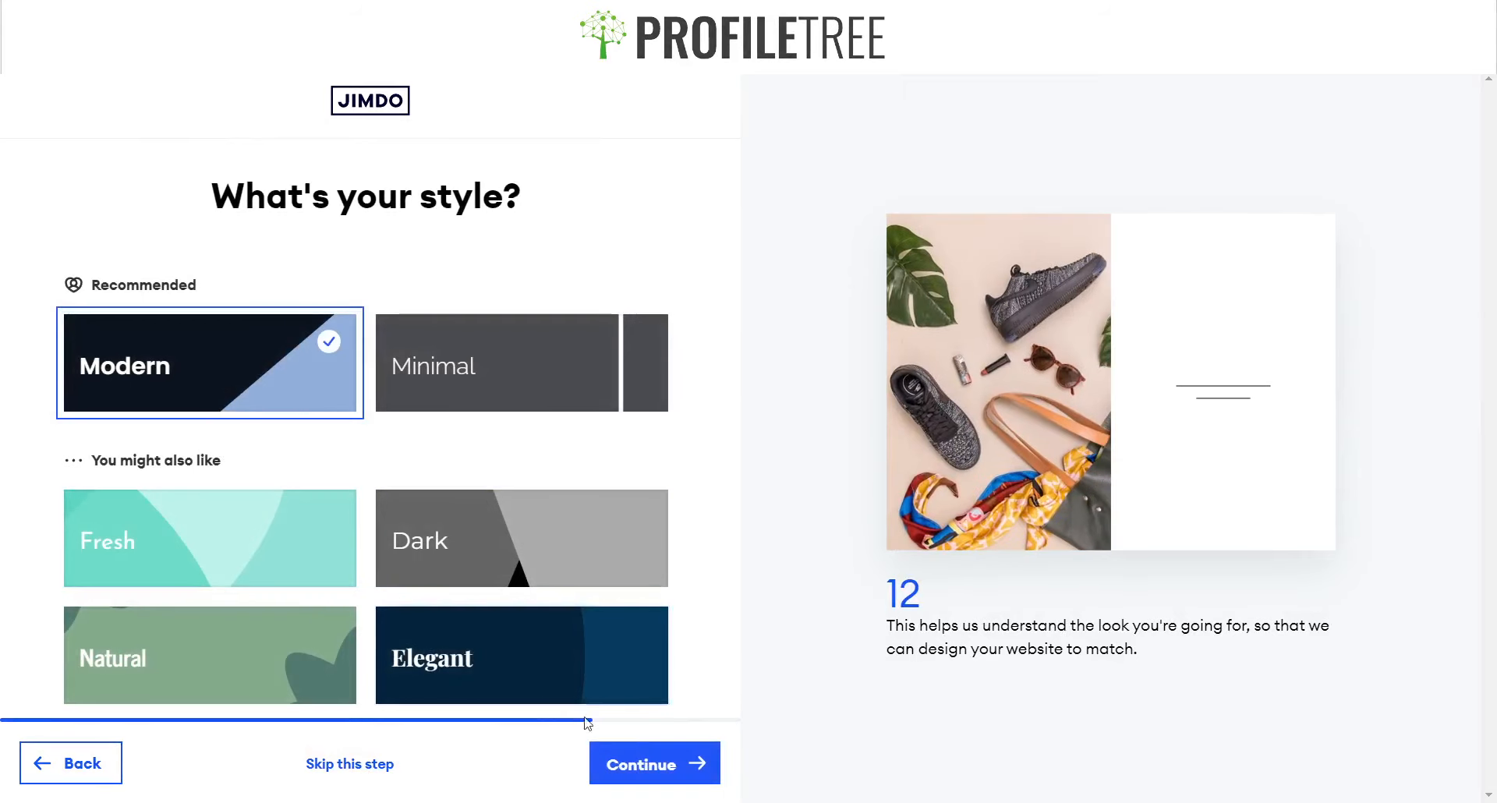
{"action": "left_click", "coordinate": [655, 763]}
{"action": "scroll", "coordinate": [367, 326], "scroll_direction": "down", "scroll_amount": 1}
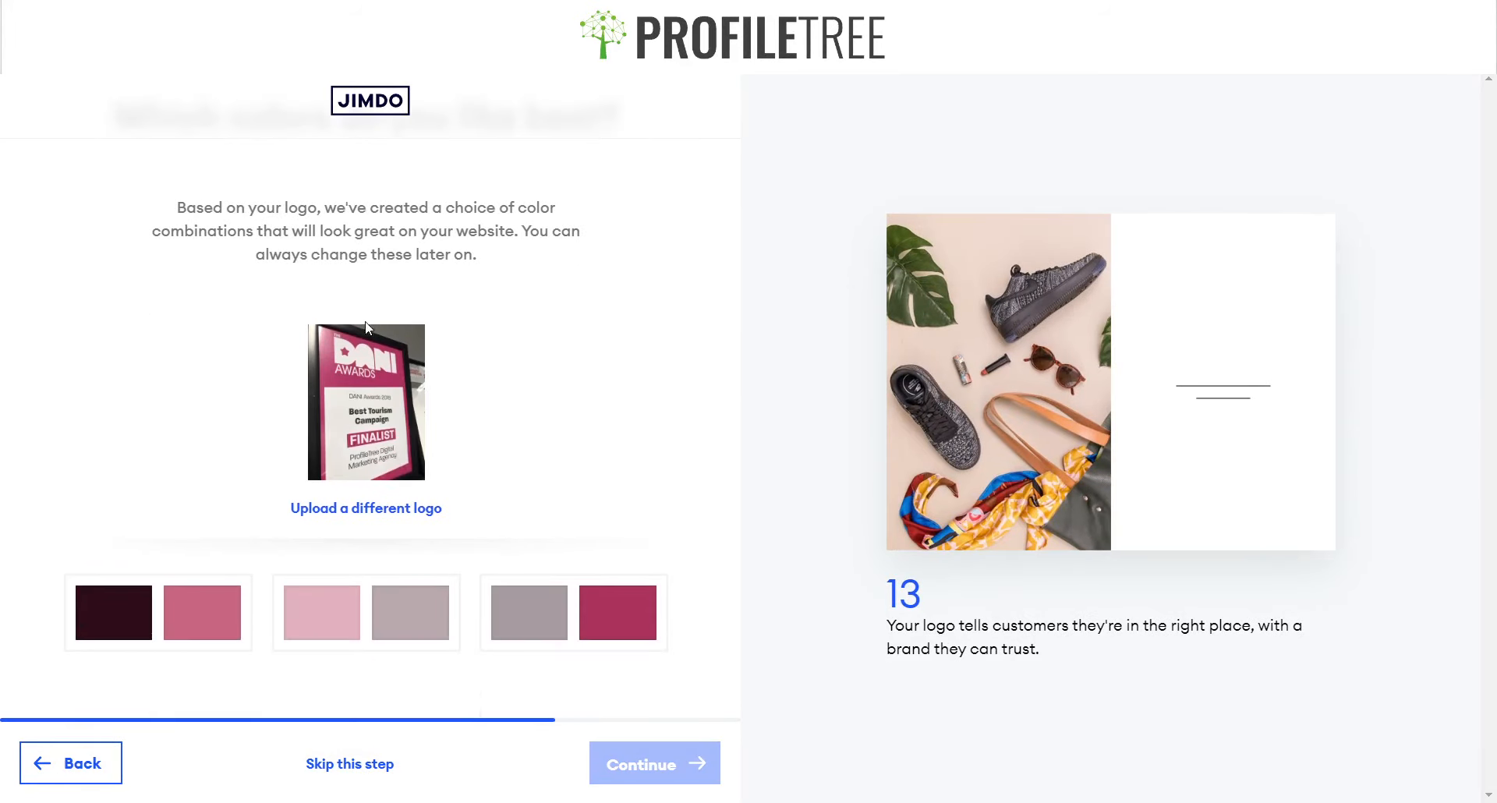
{"action": "left_click", "coordinate": [212, 607]}
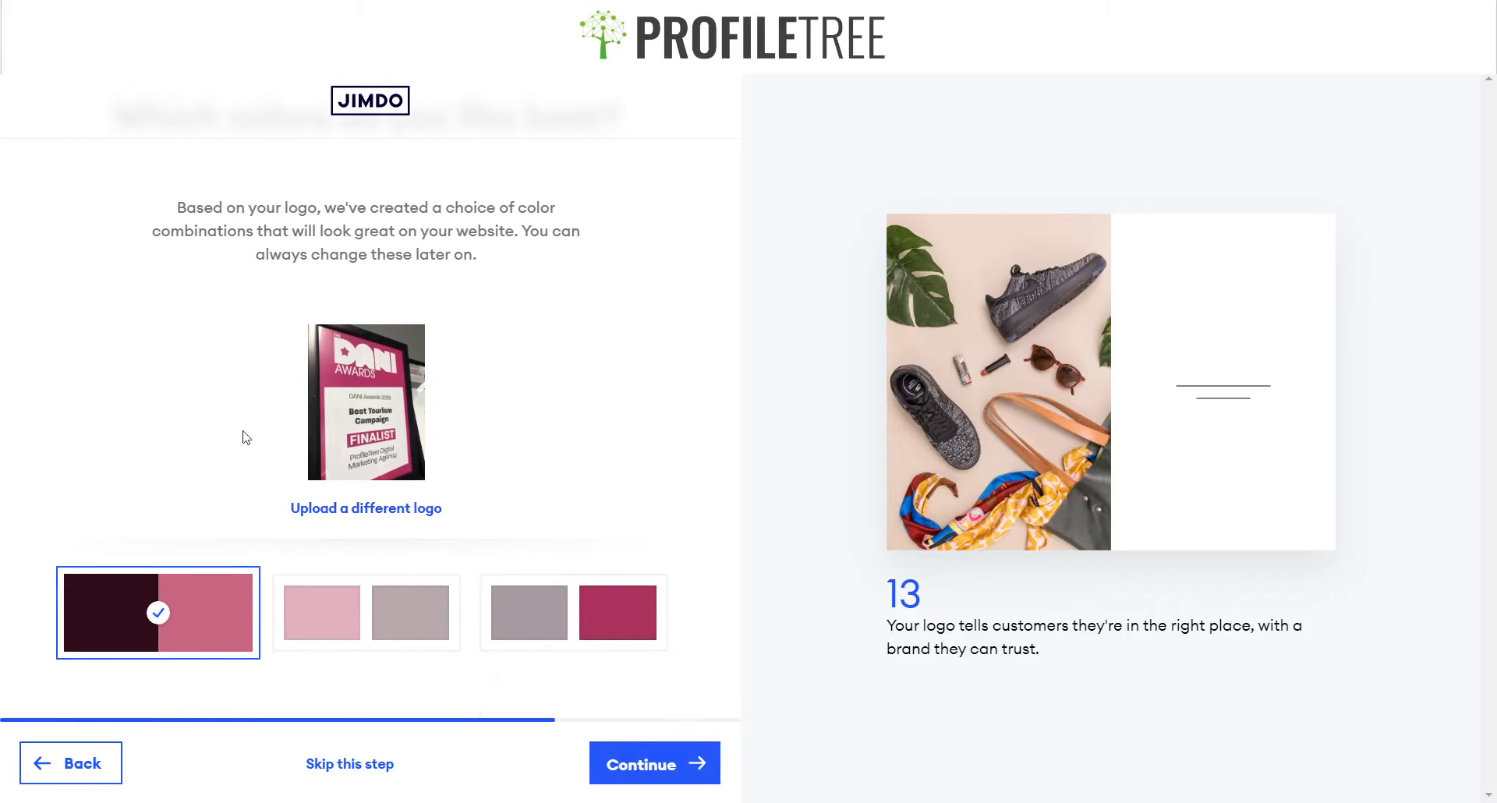
{"action": "left_click", "coordinate": [672, 766]}
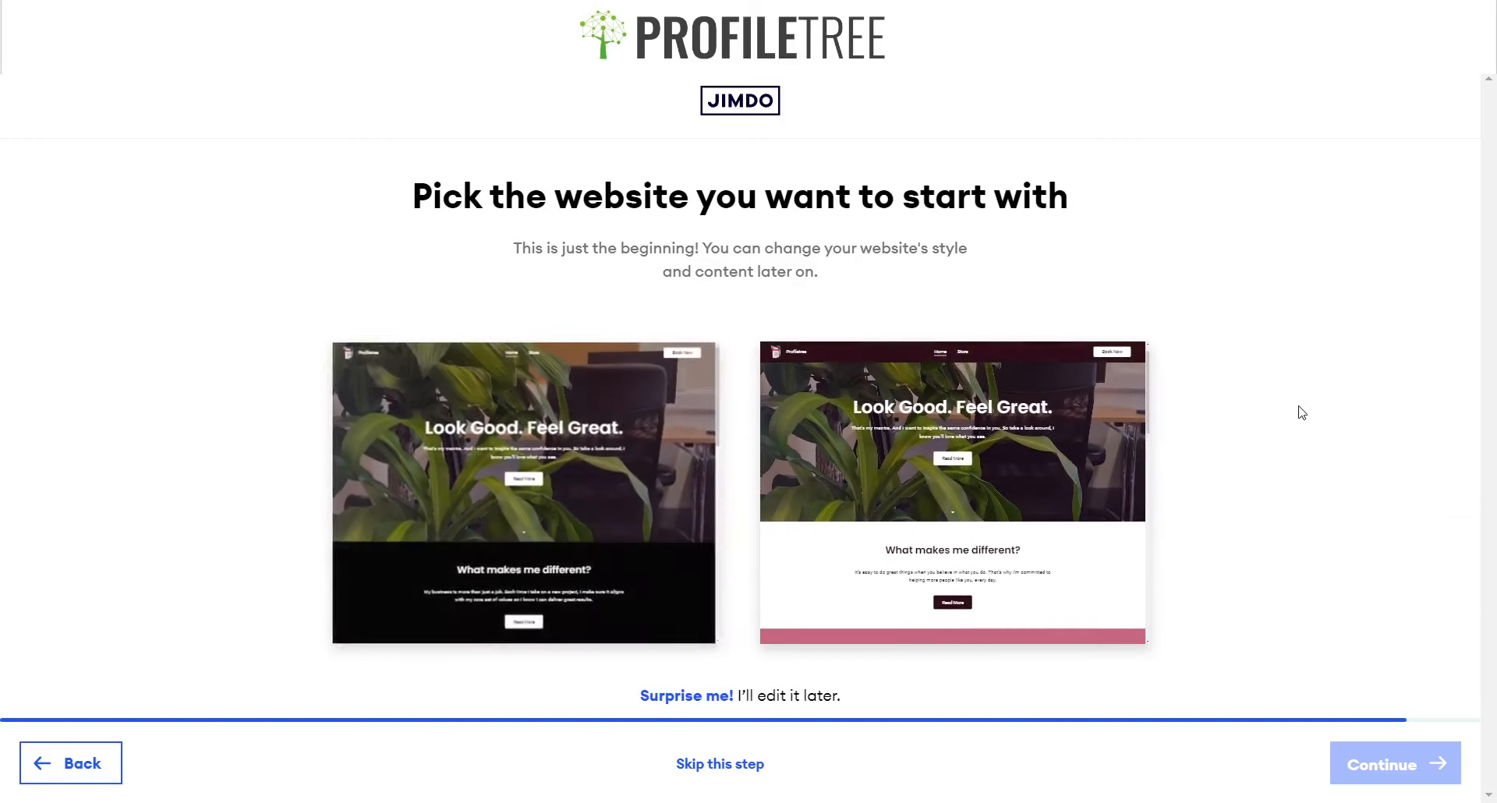
Pick the design with the maroon header and create it as a free website at profiletree.jimdosite.com, postponing the first product.
{"action": "left_click", "coordinate": [992, 536]}
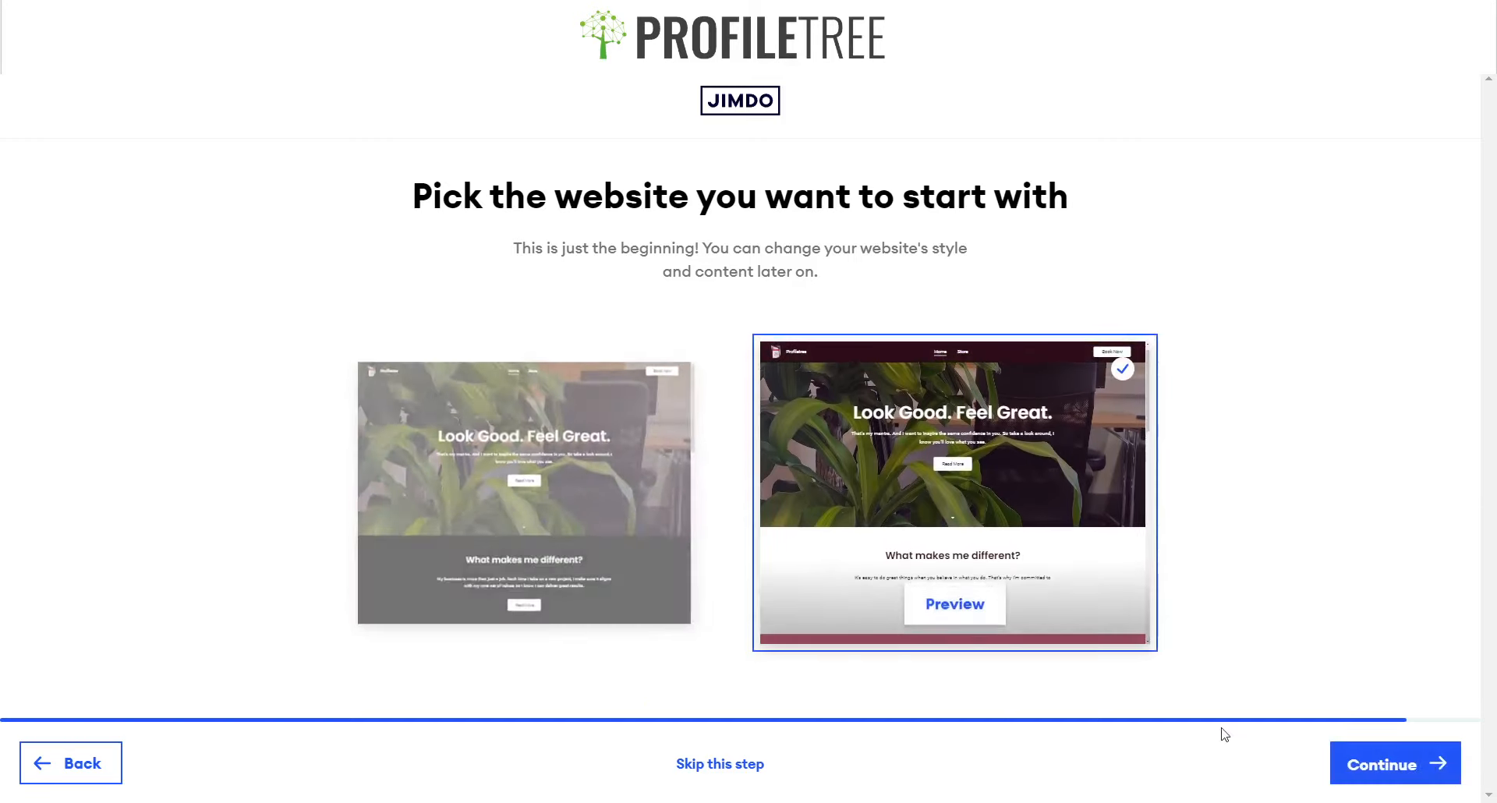
{"action": "left_click", "coordinate": [1386, 761]}
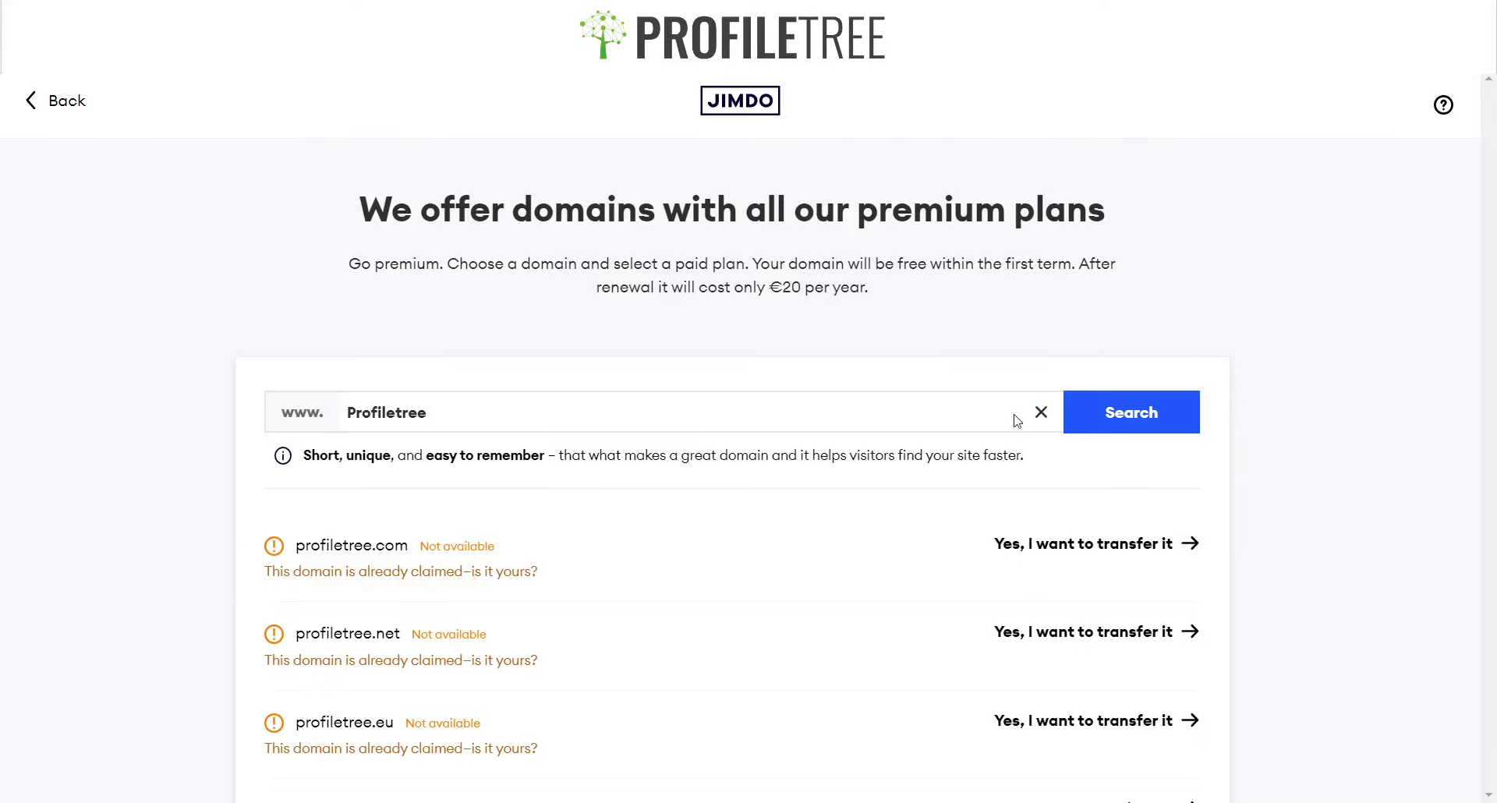
{"action": "scroll", "coordinate": [839, 468], "scroll_direction": "down", "scroll_amount": 20}
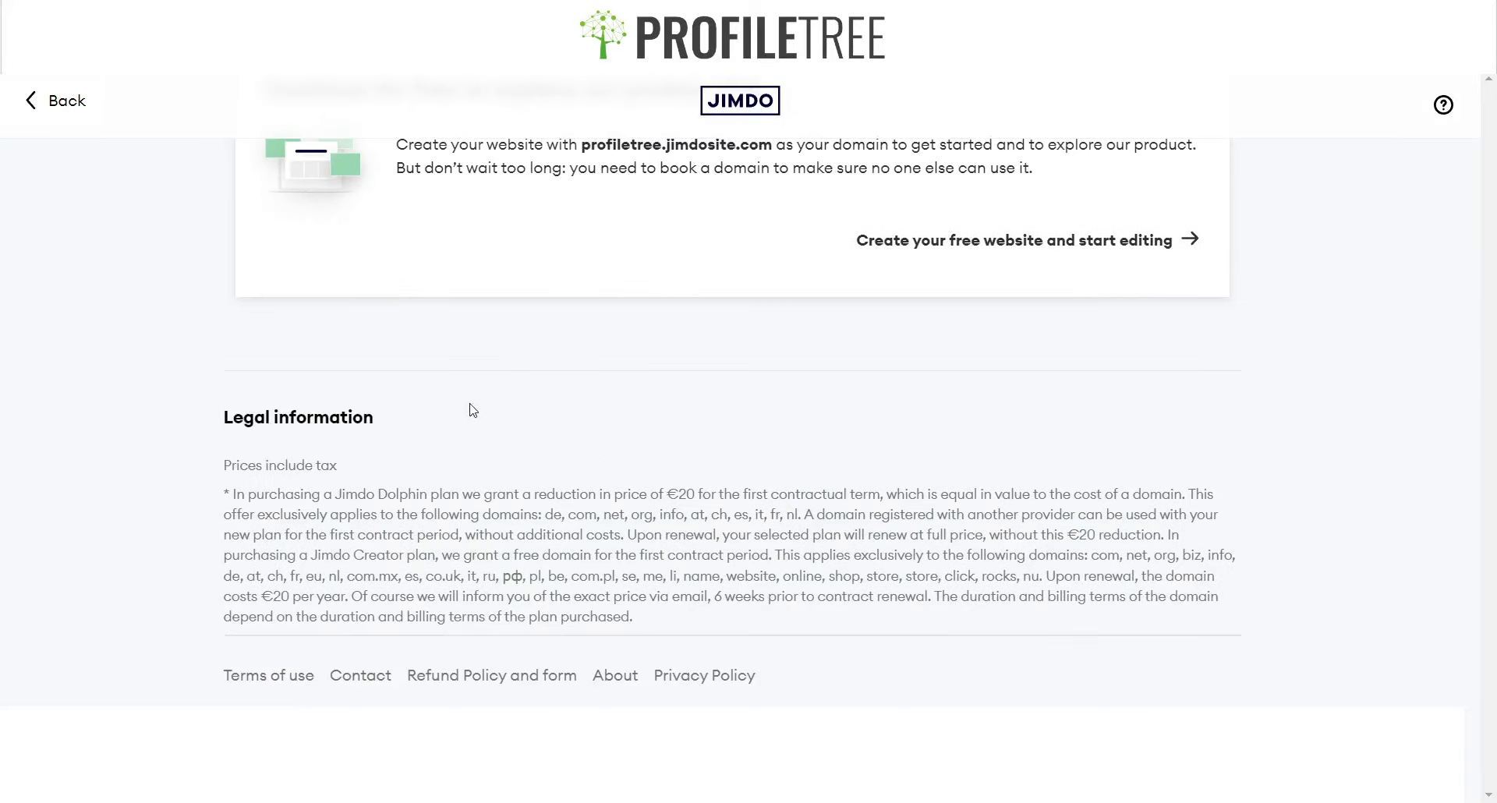
{"action": "scroll", "coordinate": [1231, 350], "scroll_direction": "up", "scroll_amount": 3}
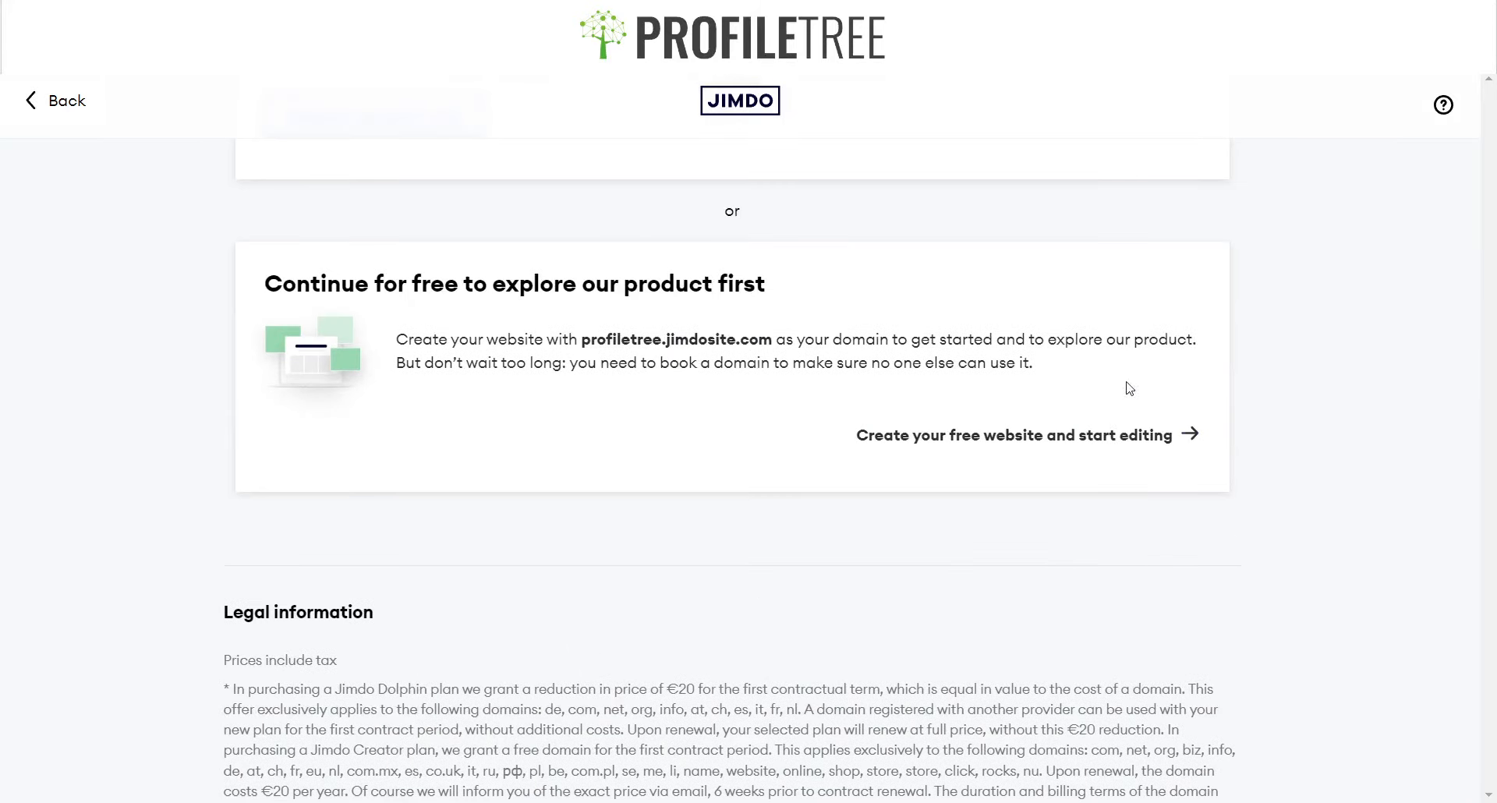
{"action": "left_click", "coordinate": [1089, 437]}
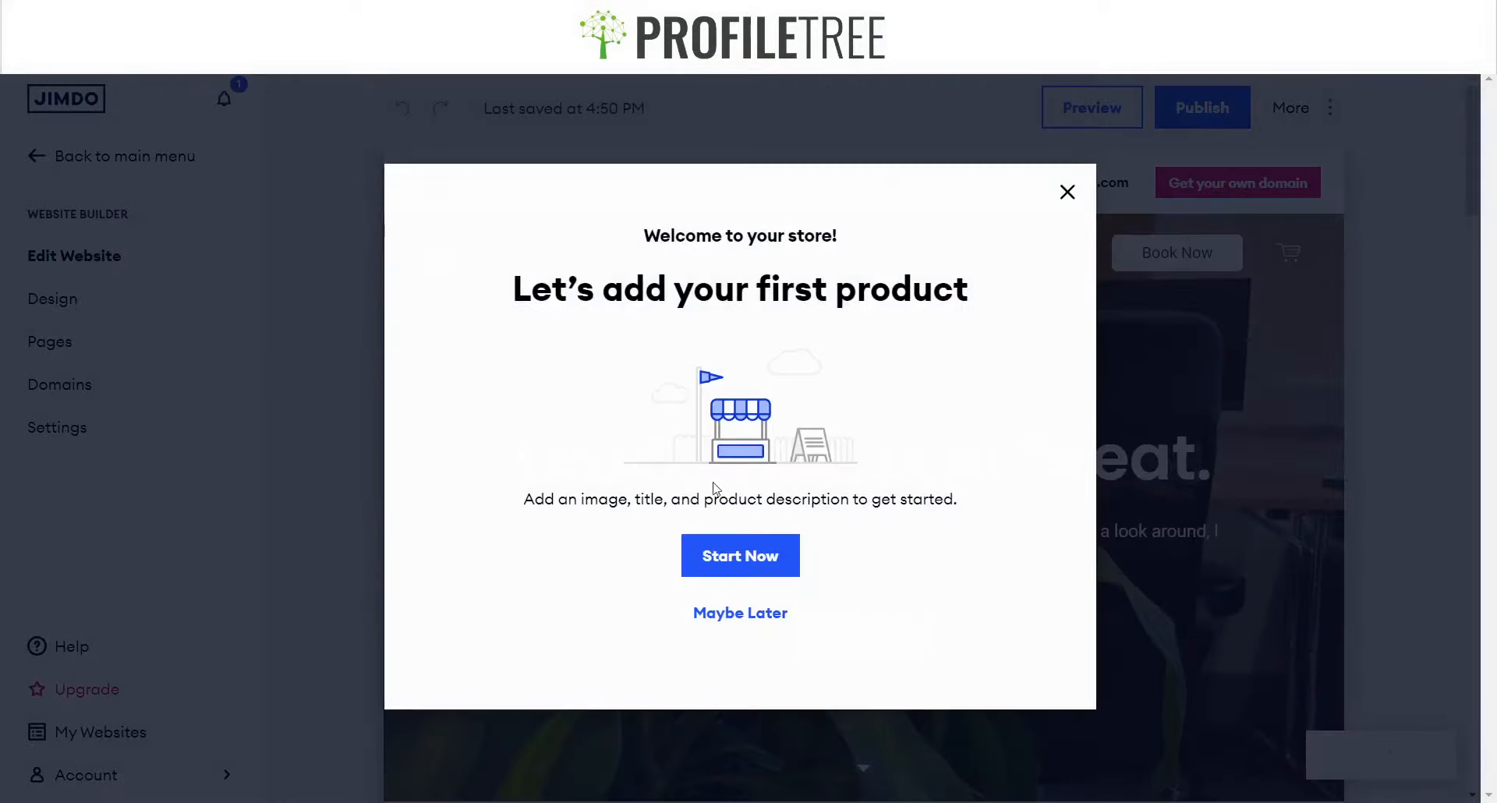
{"action": "left_click", "coordinate": [750, 612]}
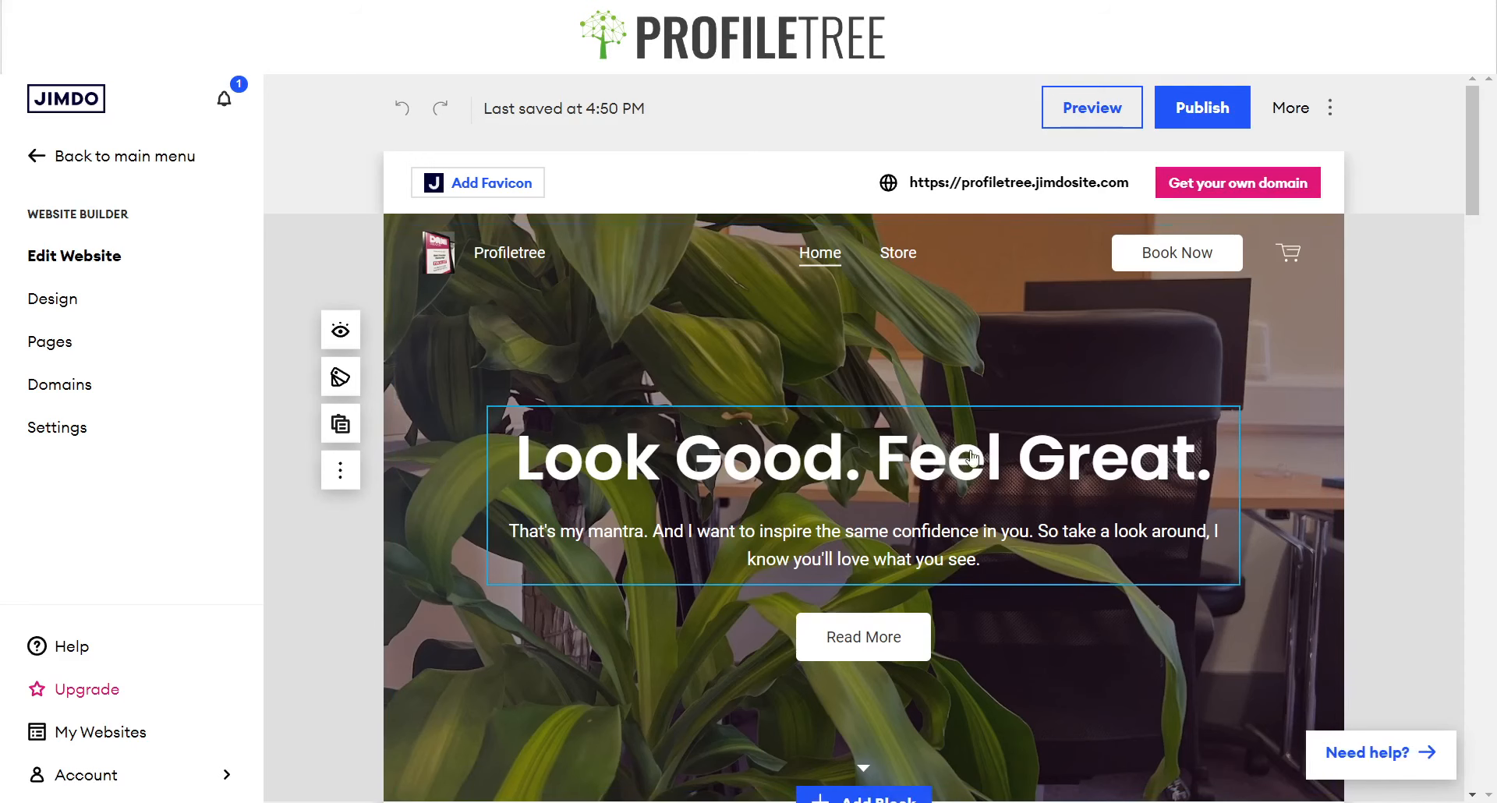
Look through the generated homepage, examining the editable hero text, the "What makes me different?" section and the "Get to know me" cards.
{"action": "scroll", "coordinate": [819, 351], "scroll_direction": "down", "scroll_amount": 2}
{"action": "left_click_drag", "start_coordinate": [835, 379], "coordinate": [722, 435]}
{"action": "left_click", "coordinate": [828, 413]}
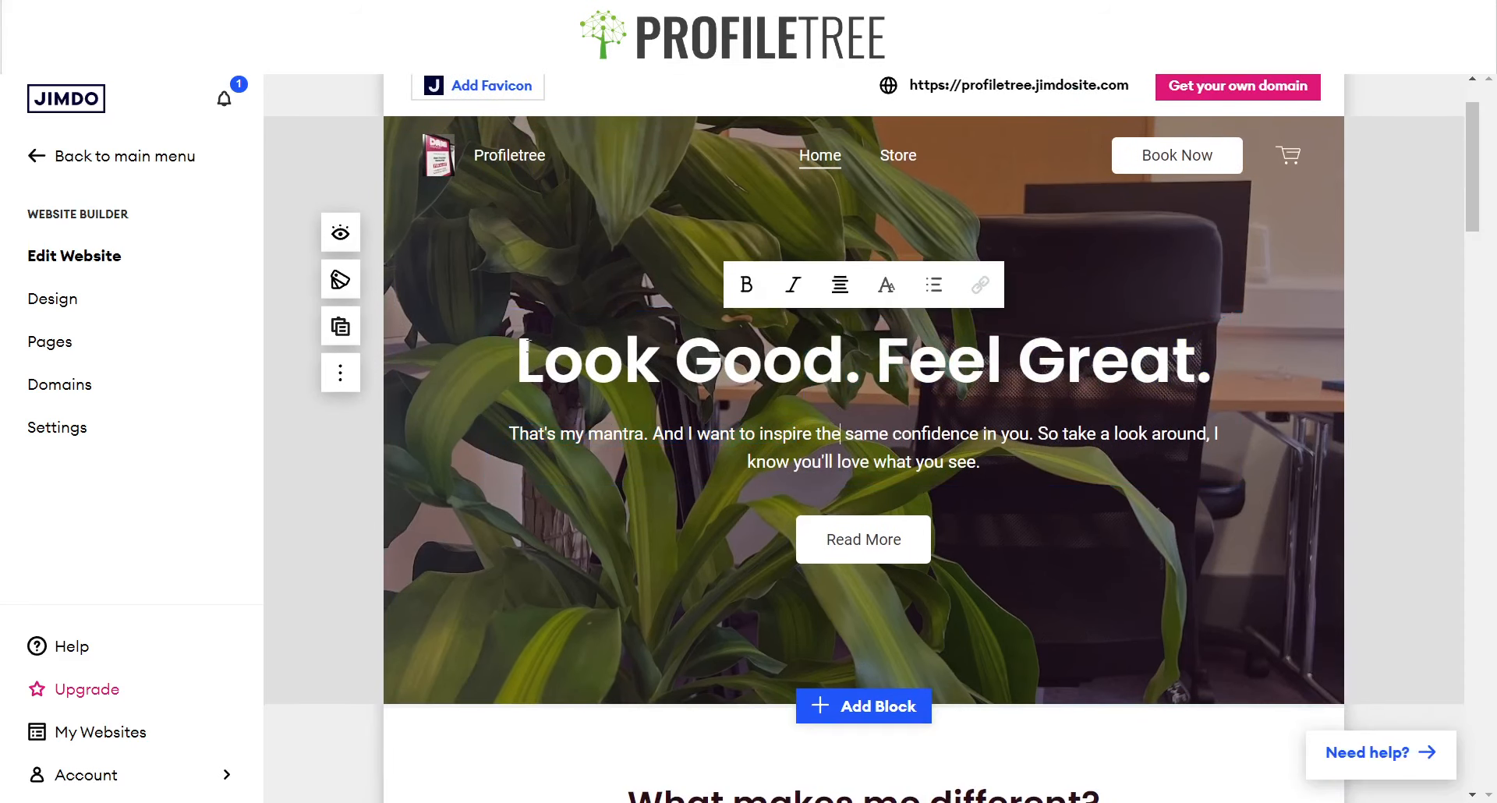
{"action": "double_click", "coordinate": [527, 343]}
{"action": "left_click", "coordinate": [1092, 358]}
{"action": "scroll", "coordinate": [553, 437], "scroll_direction": "down", "scroll_amount": 6}
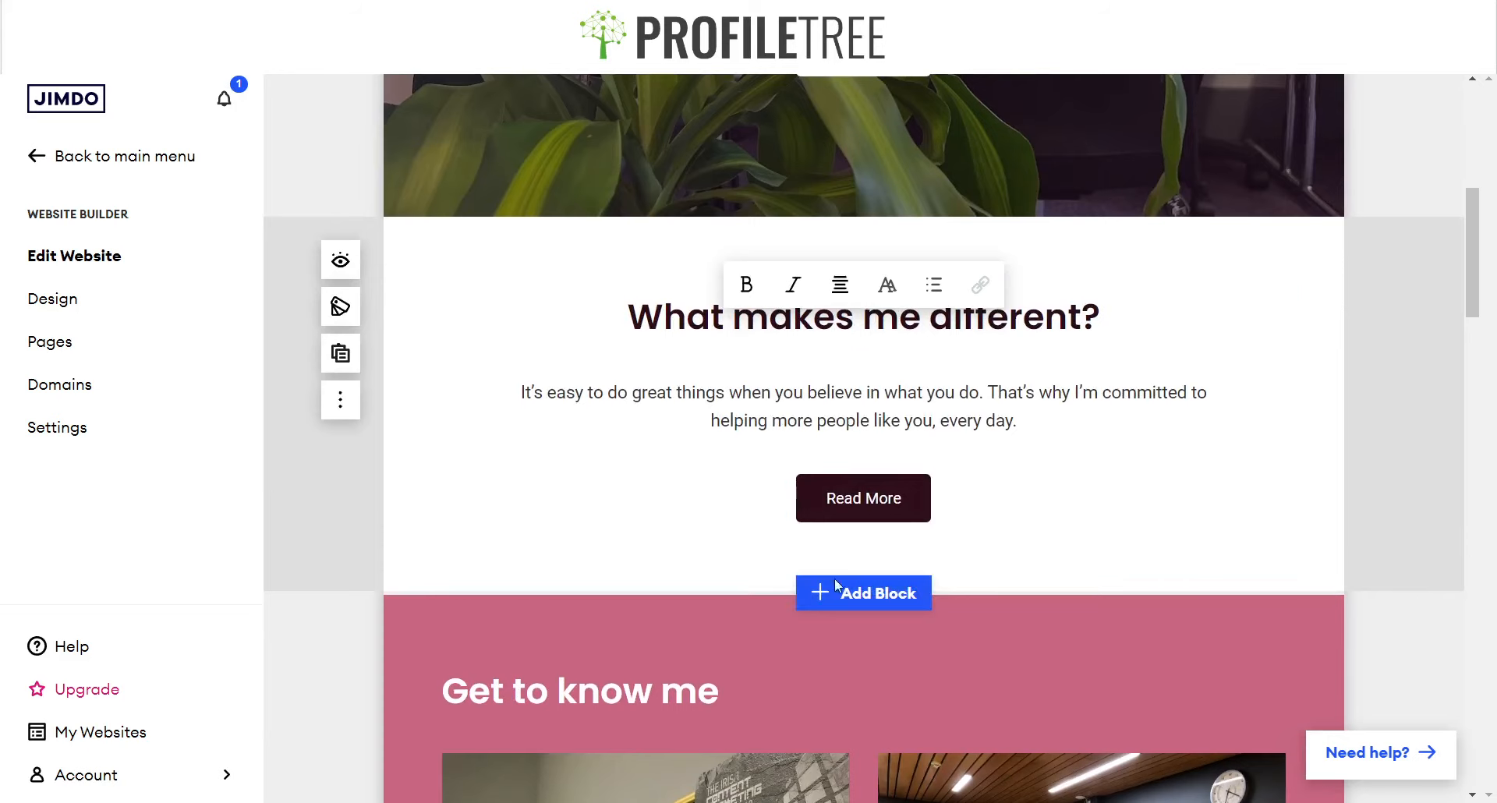
{"action": "scroll", "coordinate": [741, 484], "scroll_direction": "down", "scroll_amount": 4}
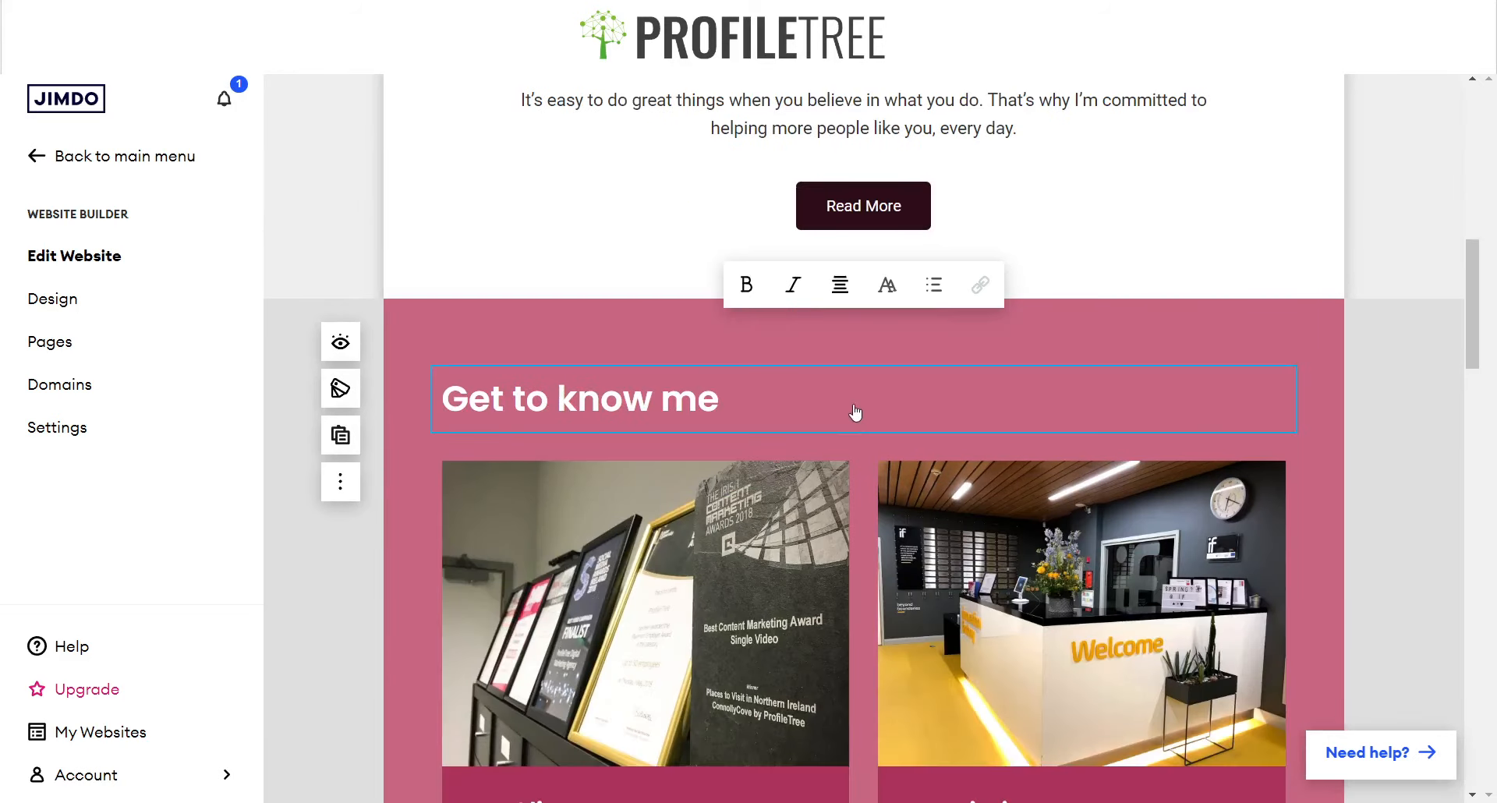
{"action": "scroll", "coordinate": [860, 413], "scroll_direction": "down", "scroll_amount": 10}
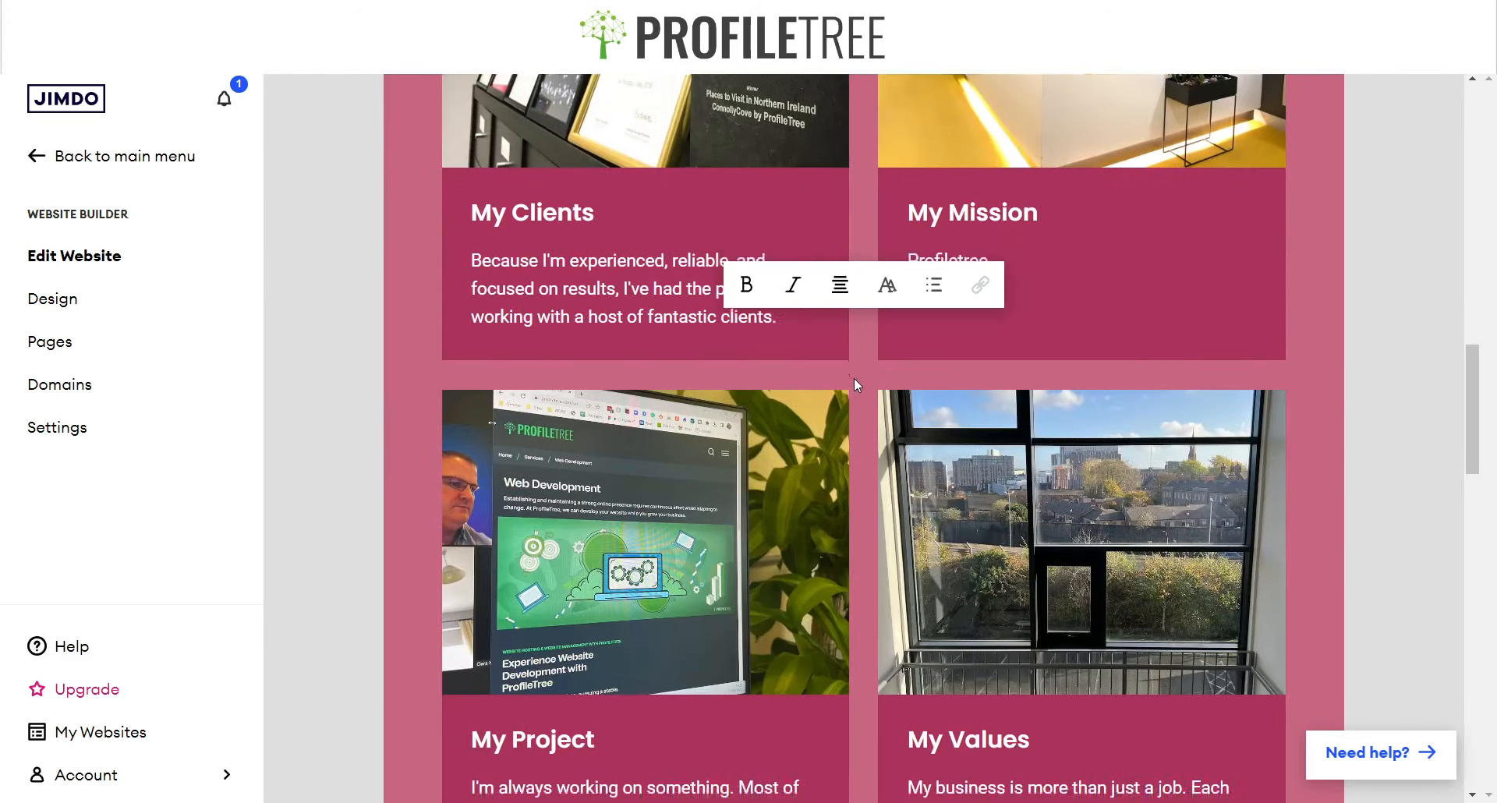
{"action": "scroll", "coordinate": [854, 378], "scroll_direction": "up", "scroll_amount": 3}
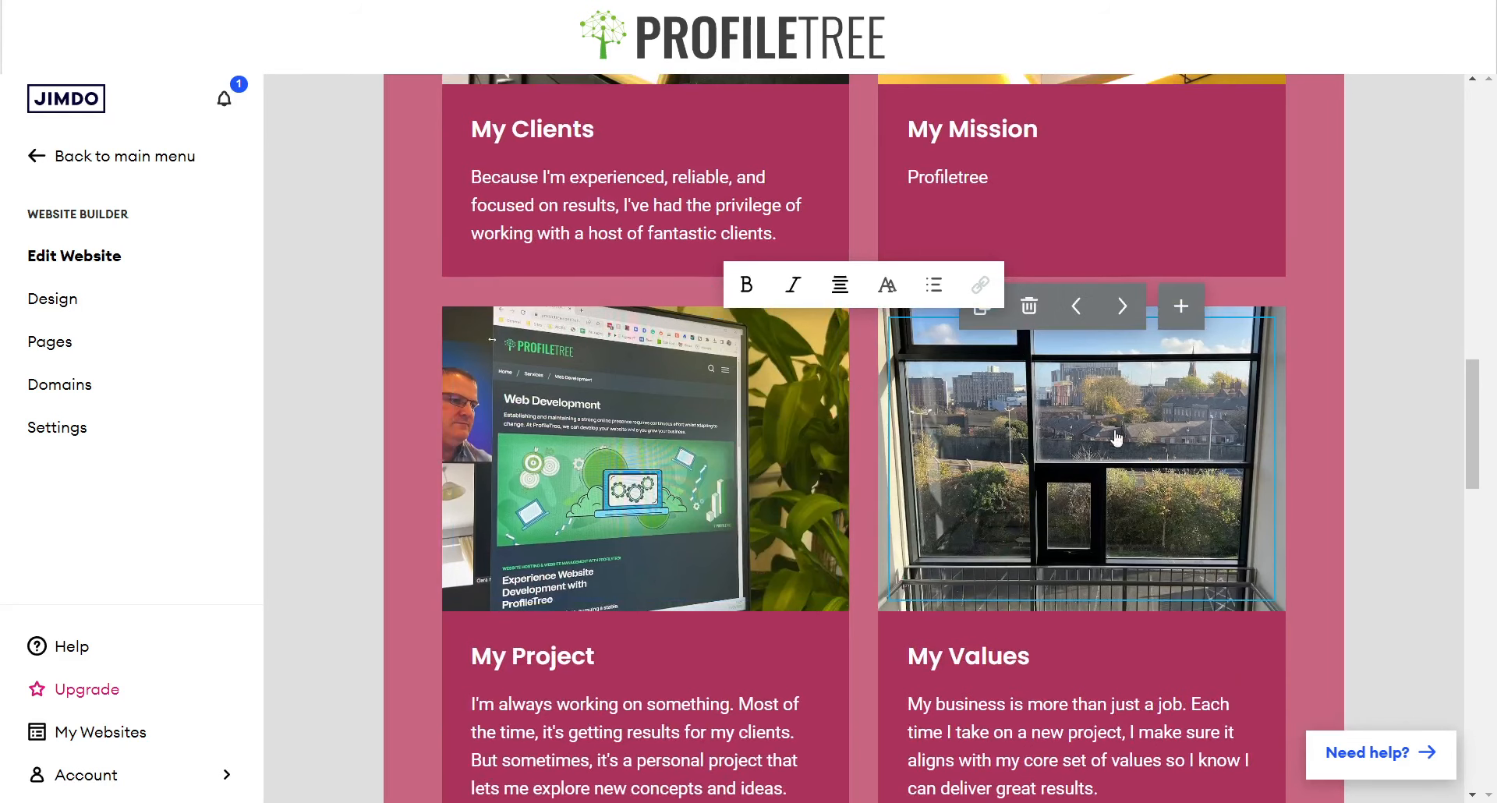
{"action": "scroll", "coordinate": [1117, 439], "scroll_direction": "down", "scroll_amount": 2}
{"action": "scroll", "coordinate": [1014, 460], "scroll_direction": "up", "scroll_amount": 4}
{"action": "scroll", "coordinate": [918, 490], "scroll_direction": "down", "scroll_amount": 3}
{"action": "scroll", "coordinate": [914, 491], "scroll_direction": "down", "scroll_amount": 10}
{"action": "scroll", "coordinate": [918, 476], "scroll_direction": "up", "scroll_amount": 10}
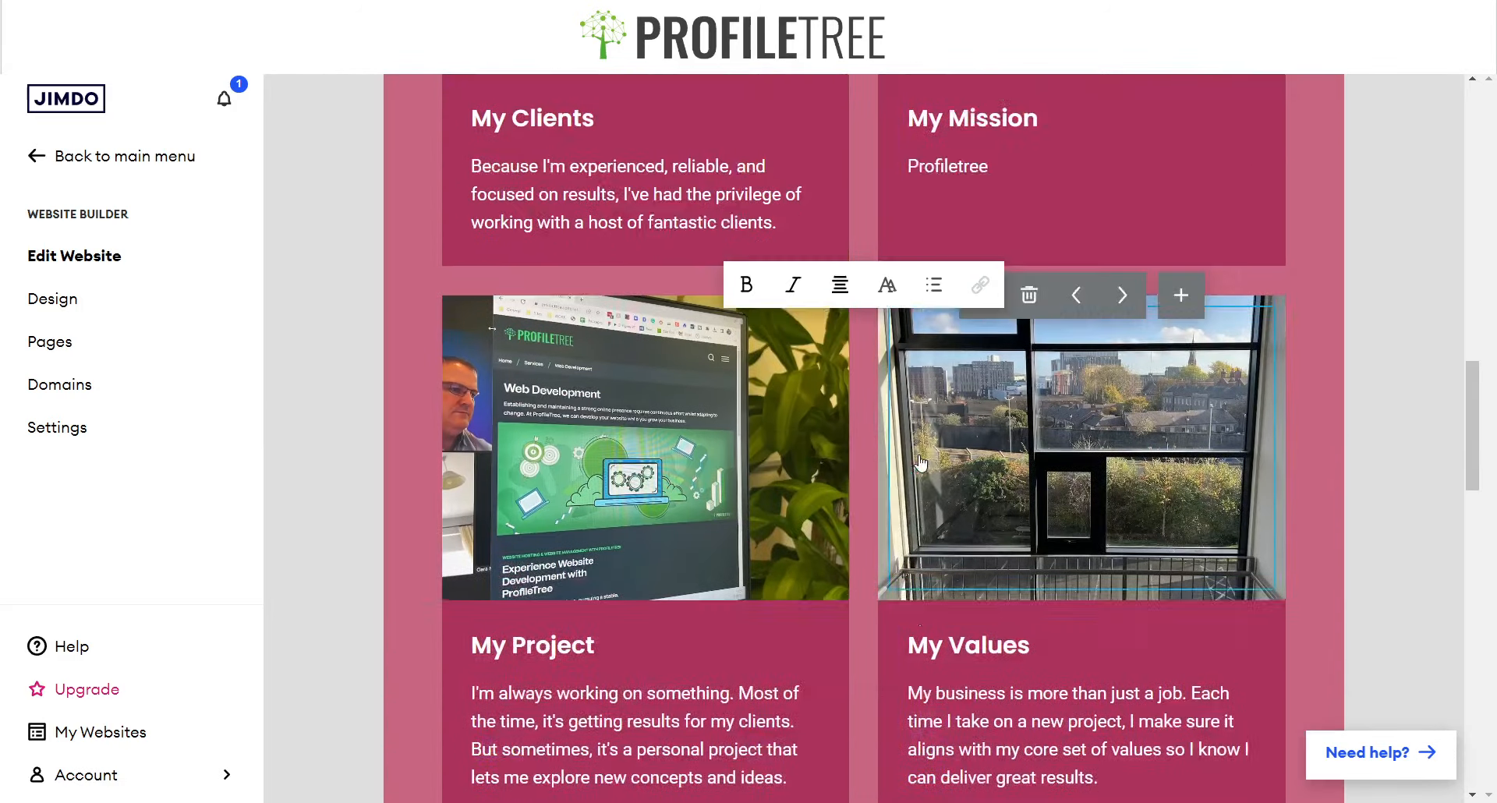
{"action": "scroll", "coordinate": [920, 462], "scroll_direction": "up", "scroll_amount": 12}
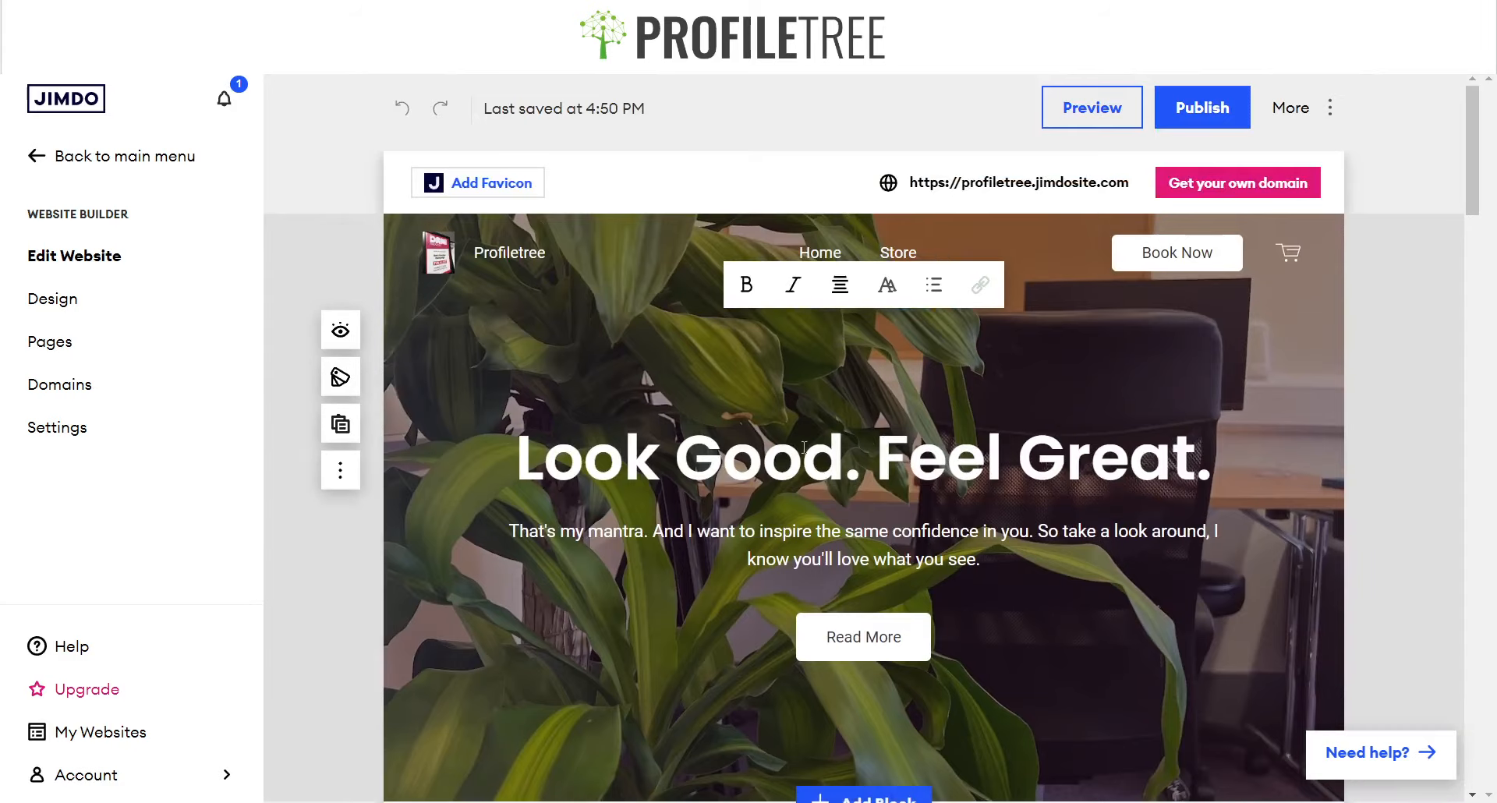
{"action": "scroll", "coordinate": [804, 448], "scroll_direction": "down", "scroll_amount": 8}
{"action": "scroll", "coordinate": [568, 351], "scroll_direction": "up", "scroll_amount": 8}
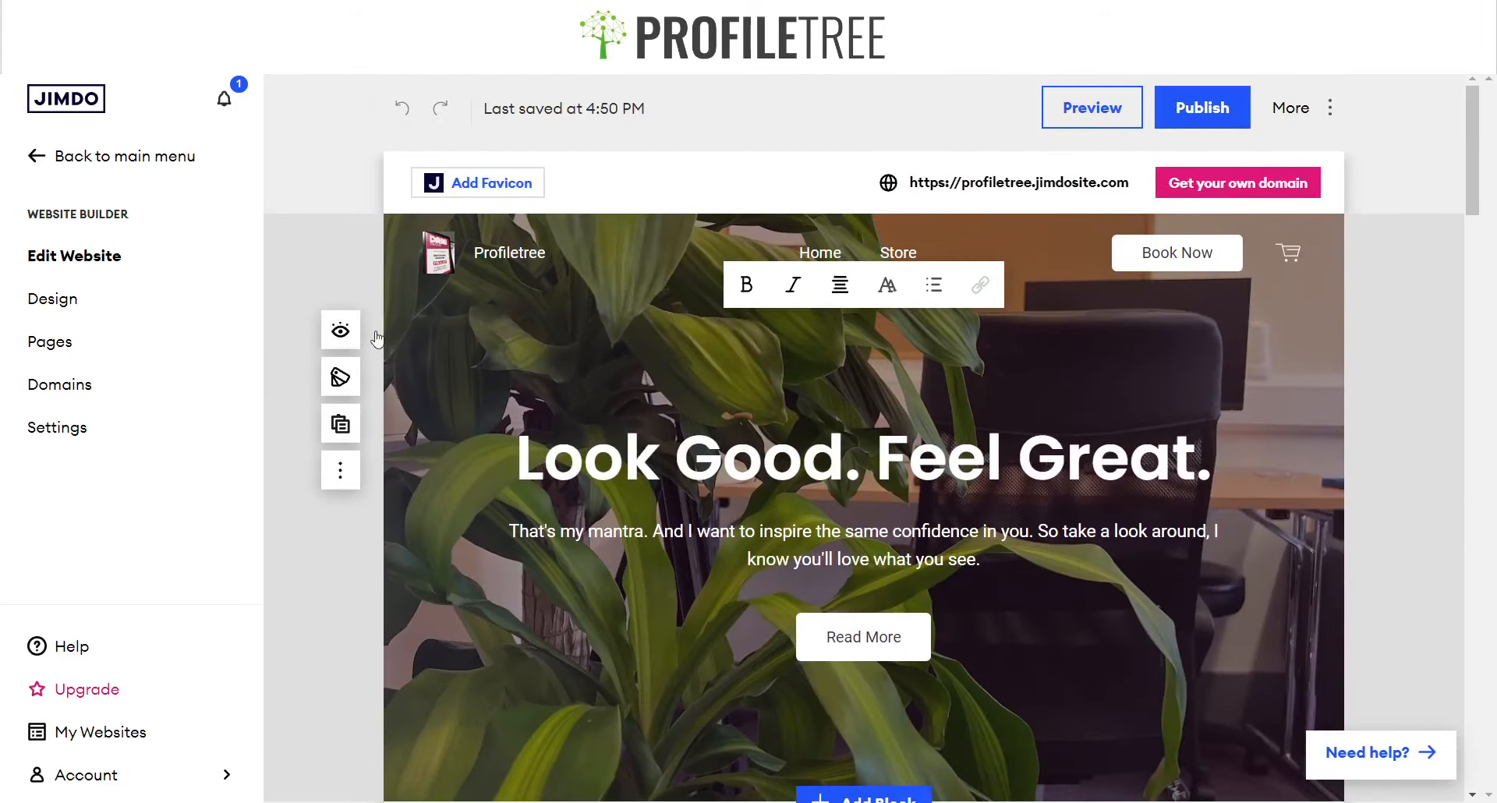